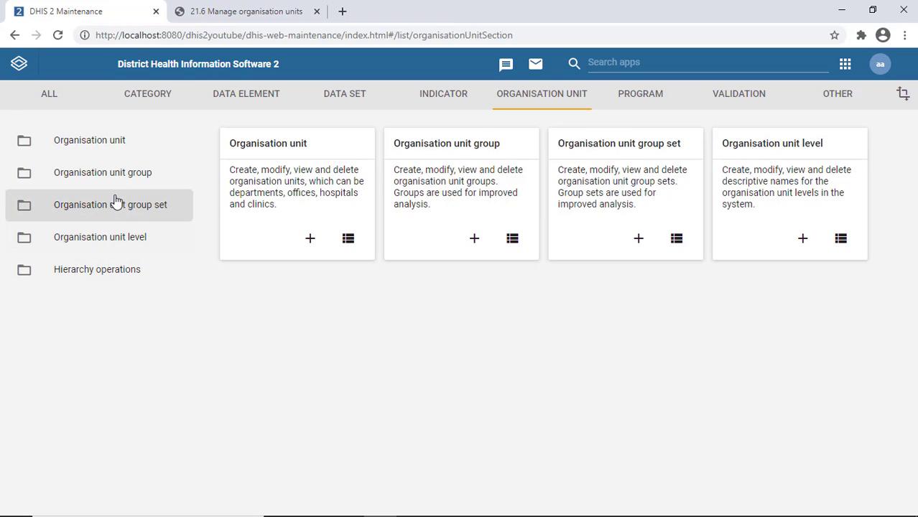
Open the All Schools organisation unit for editing and look through the fields of its form
left_click(265, 149)
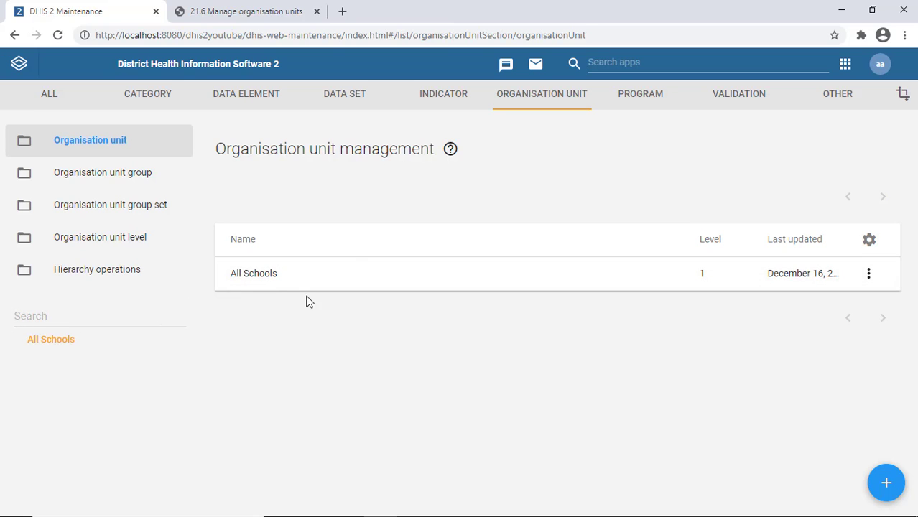
left_click(255, 280)
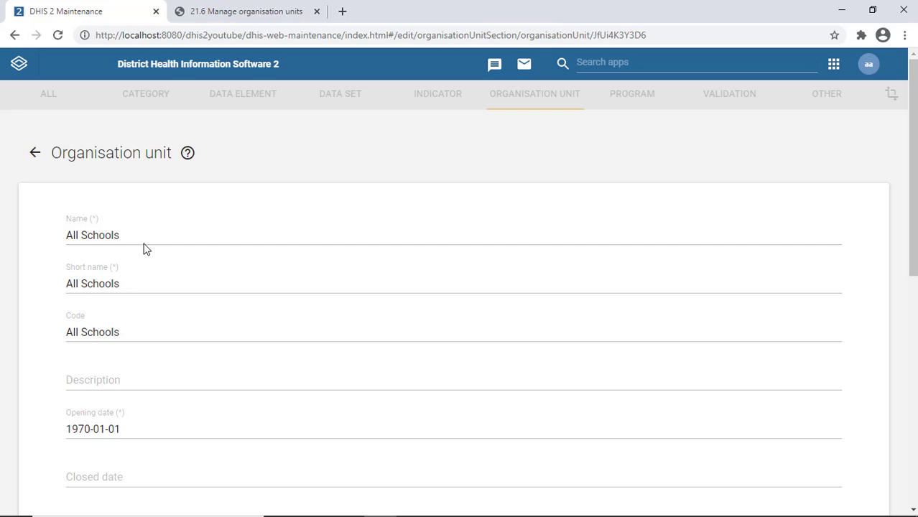
left_click(35, 153)
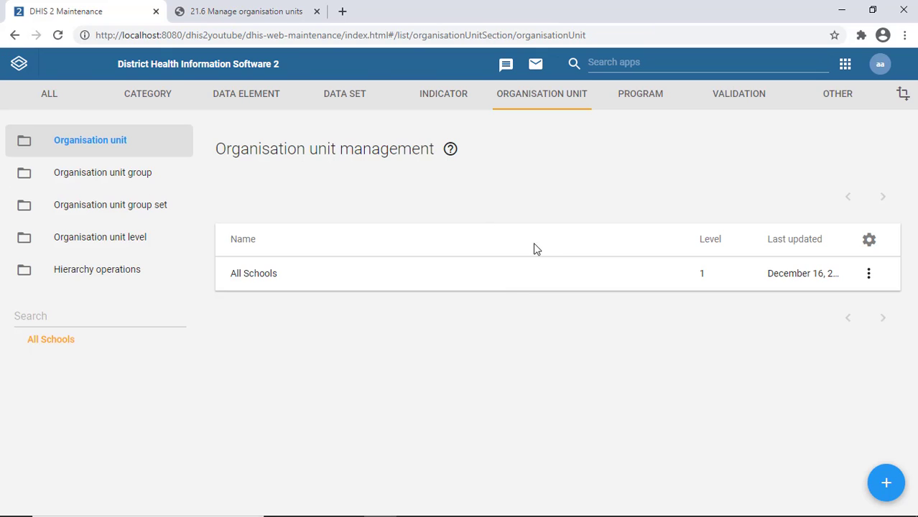
left_click(410, 288)
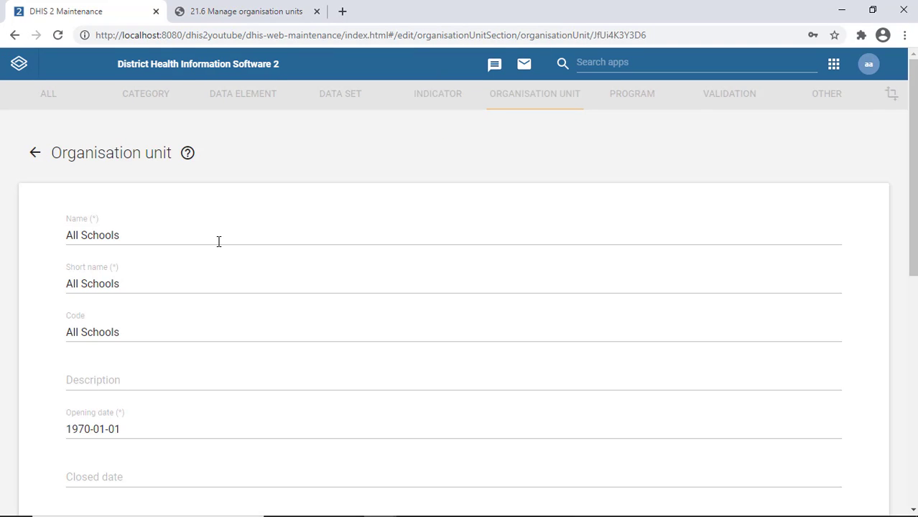
scroll(218, 243, "down", 2)
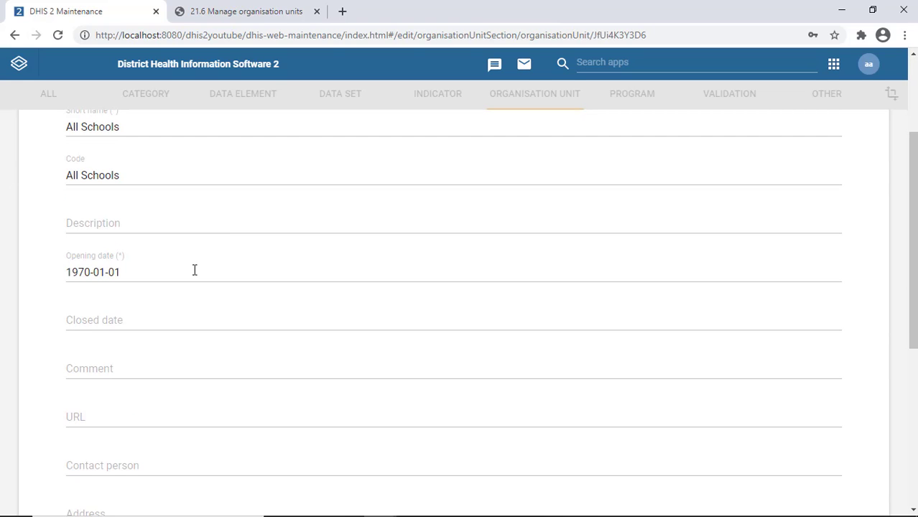
scroll(158, 328, "down", 4)
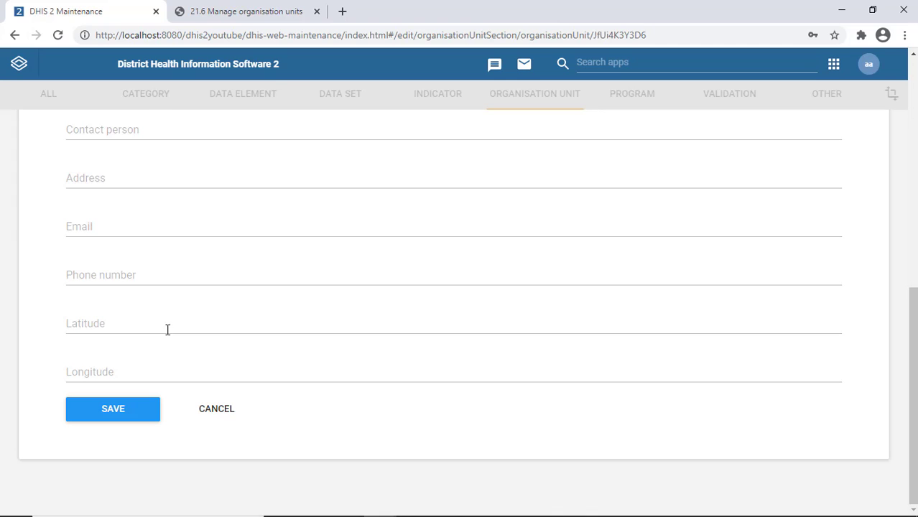
scroll(168, 327, "up", 6)
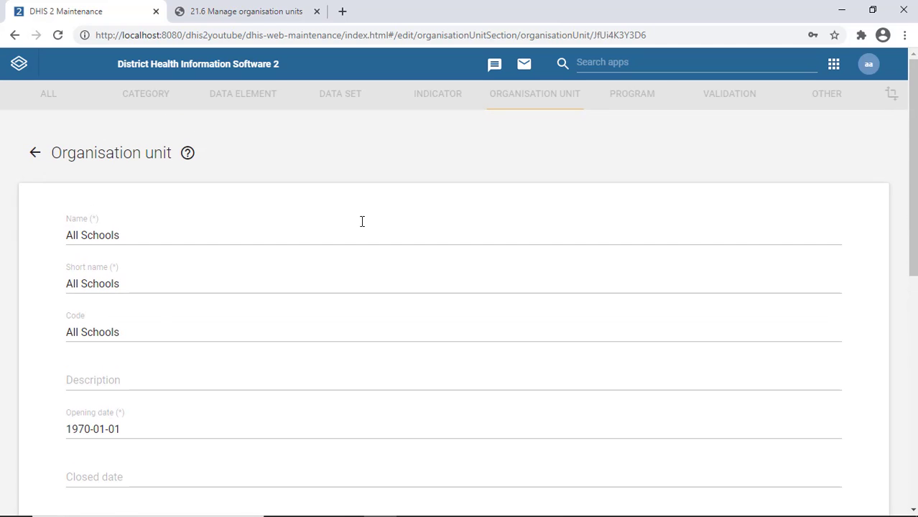
Switch to Visio and examine the Org Units hierarchy diagram from National Monitoring down to the schools
mouse_move(734, 516)
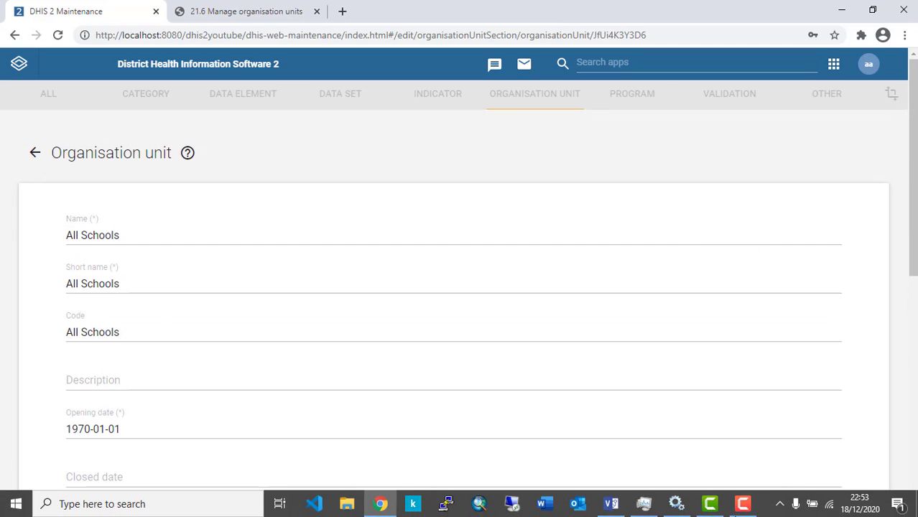
left_click(612, 504)
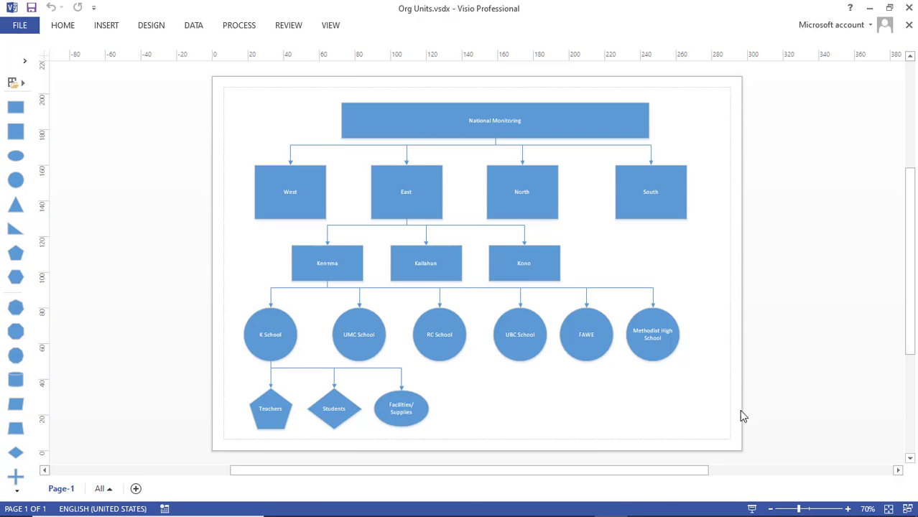
mouse_move(748, 514)
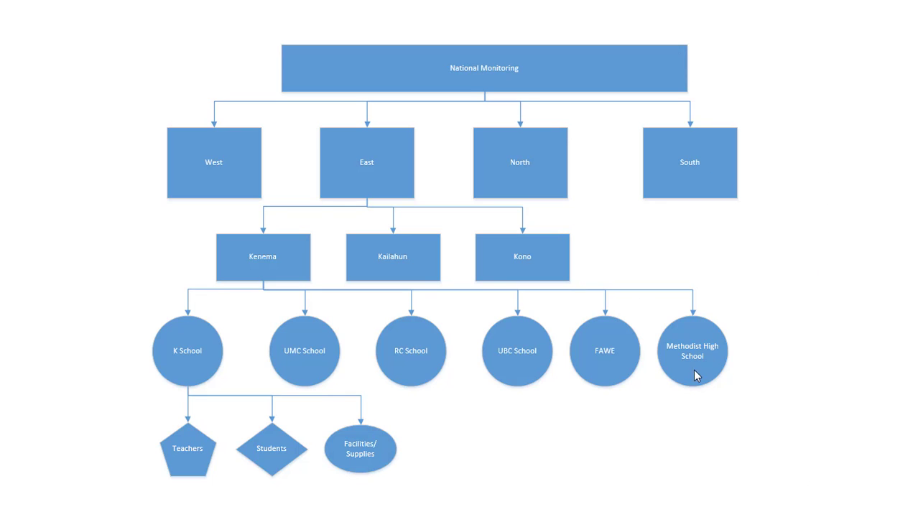
key("Escape")
mouse_move(428, 499)
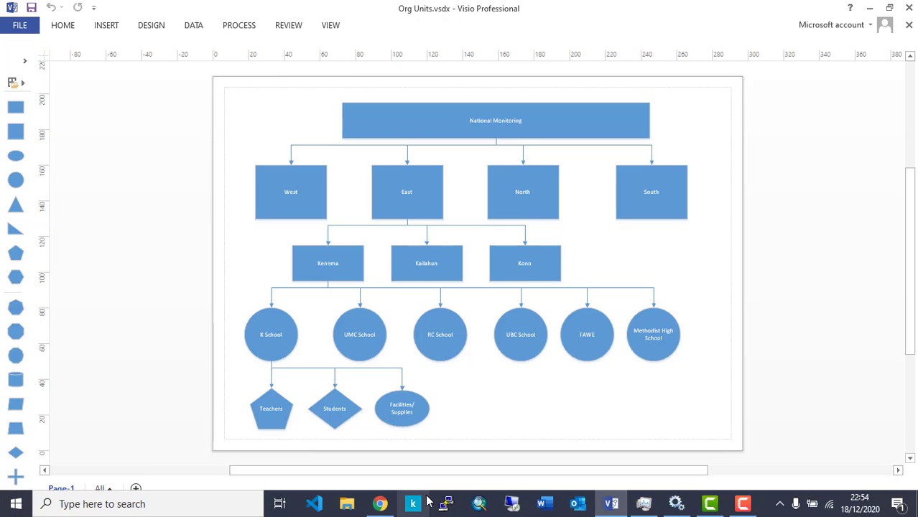
Return to DHIS 2 in the browser and change the organisation unit's name to National
left_click(380, 504)
triple_click(174, 224)
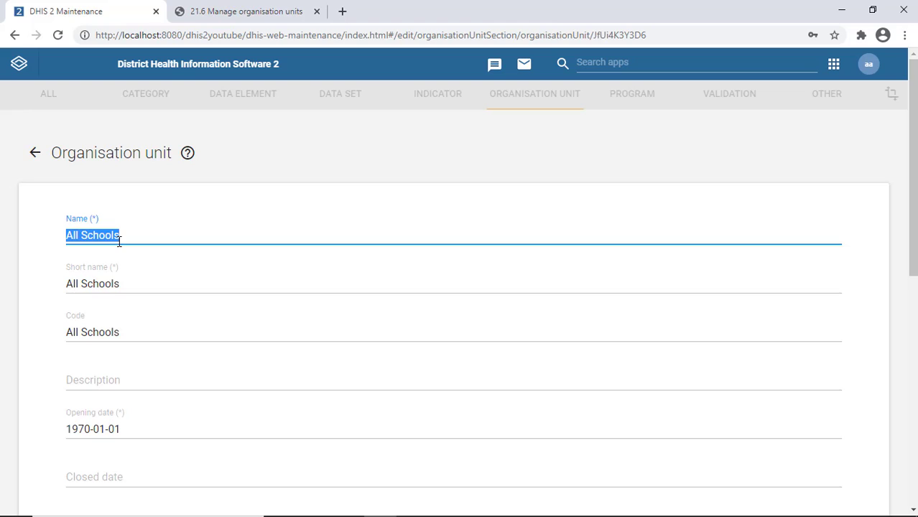
type("Natio")
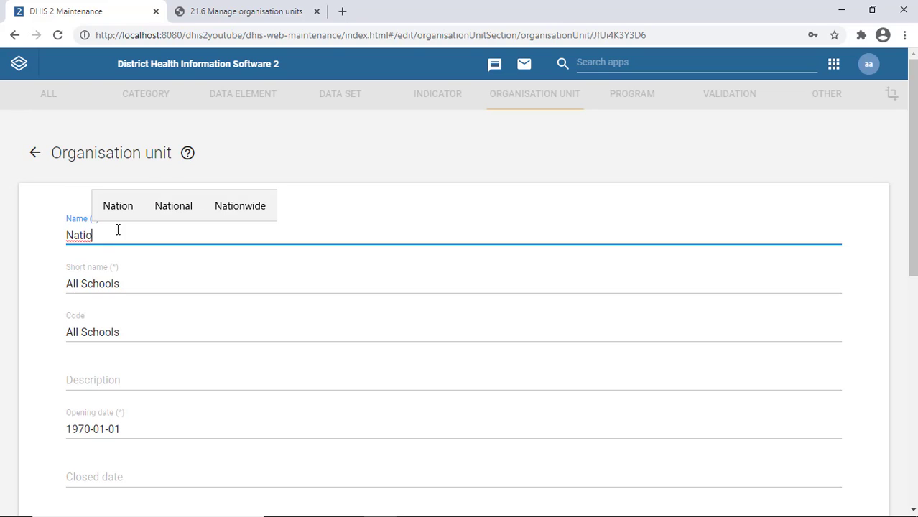
left_click(170, 181)
left_click(140, 232)
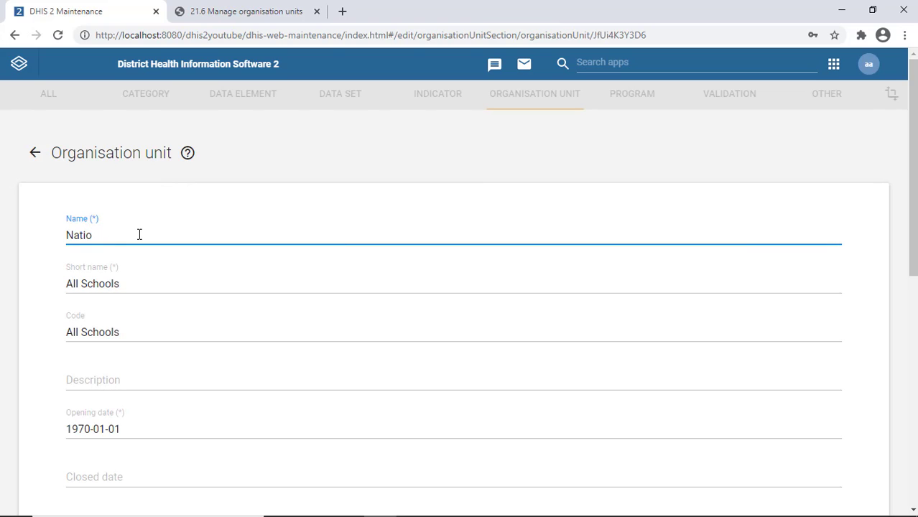
type("nal")
Copy the unit's name National into its short name, replacing the existing text
left_click_drag(140, 235, 14, 238)
key("ctrl+c")
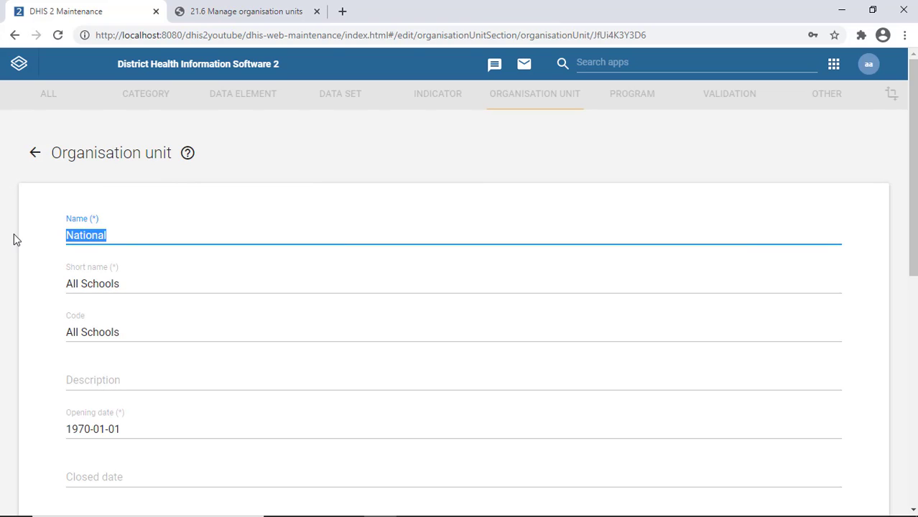
left_click_drag(141, 281, 23, 291)
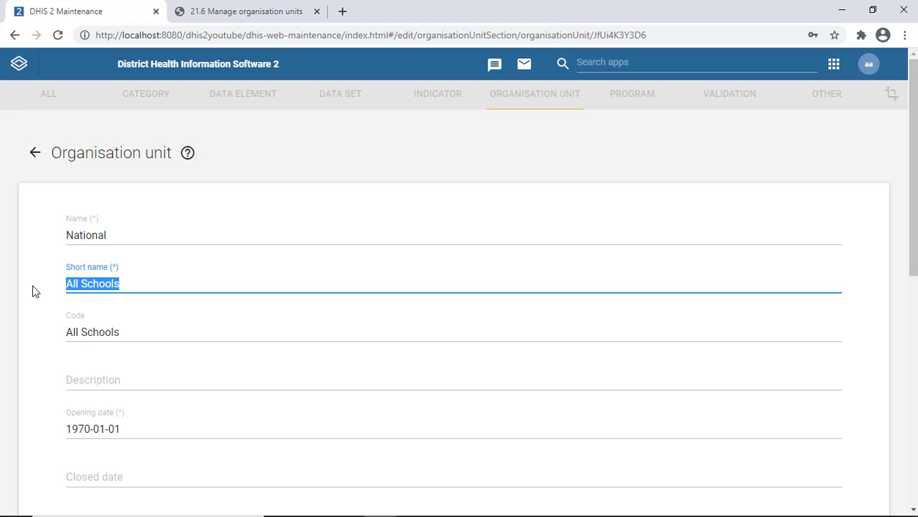
key("ctrl+v")
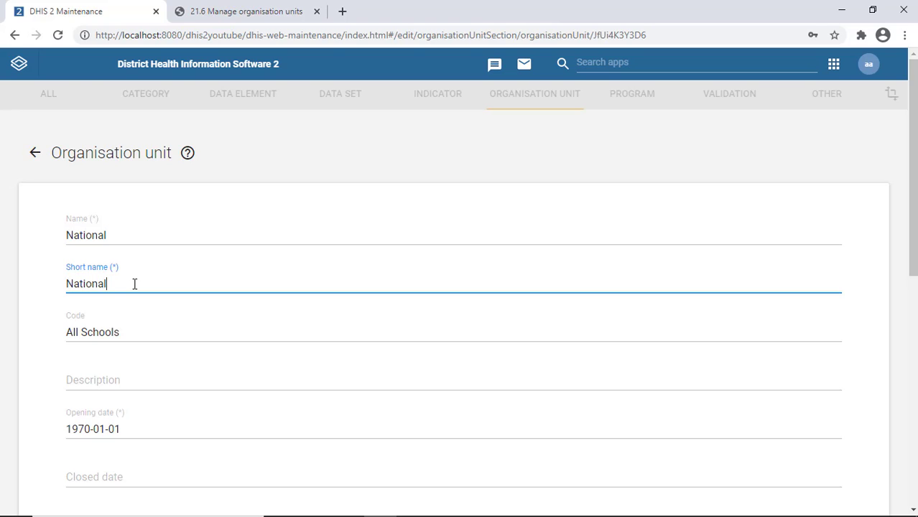
left_click_drag(134, 284, 3, 257)
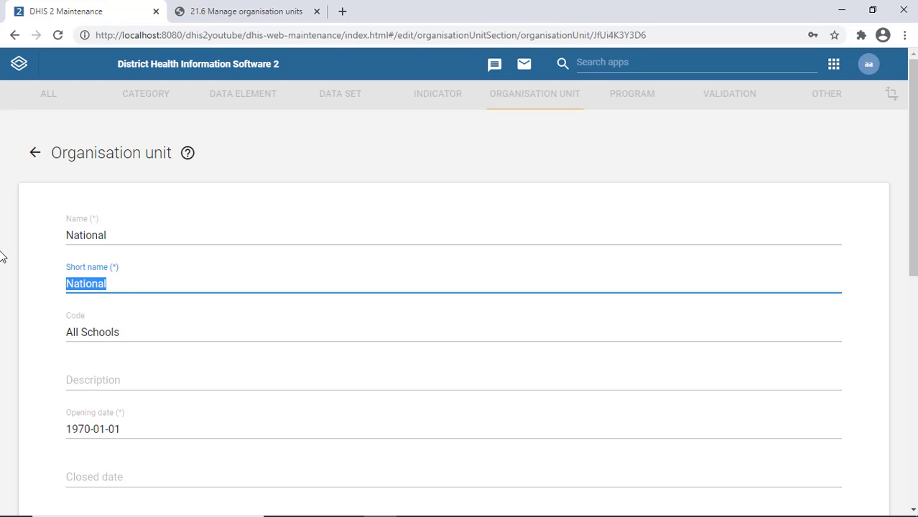
left_click(118, 233)
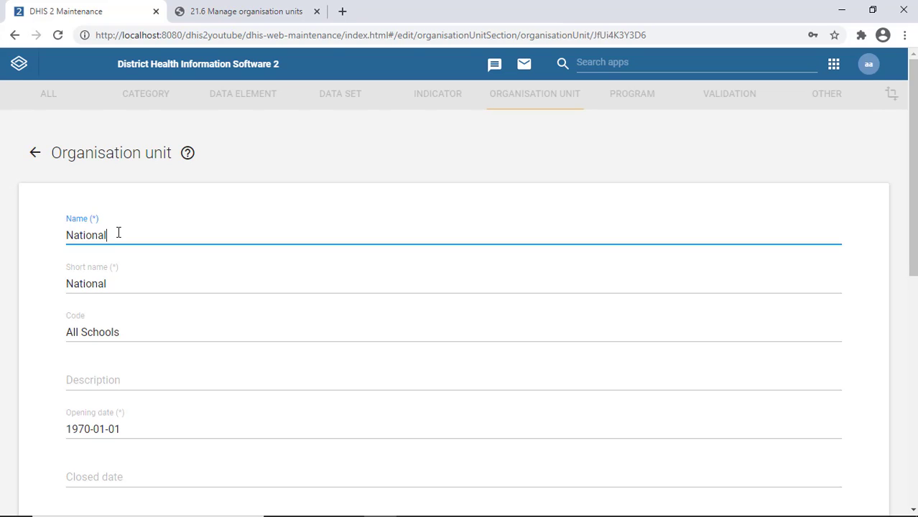
left_click_drag(113, 281, 62, 285)
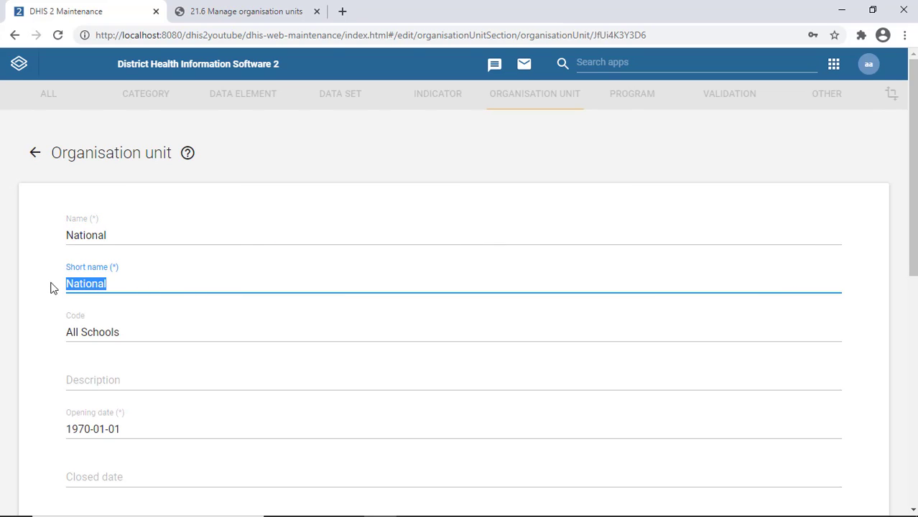
left_click(68, 238)
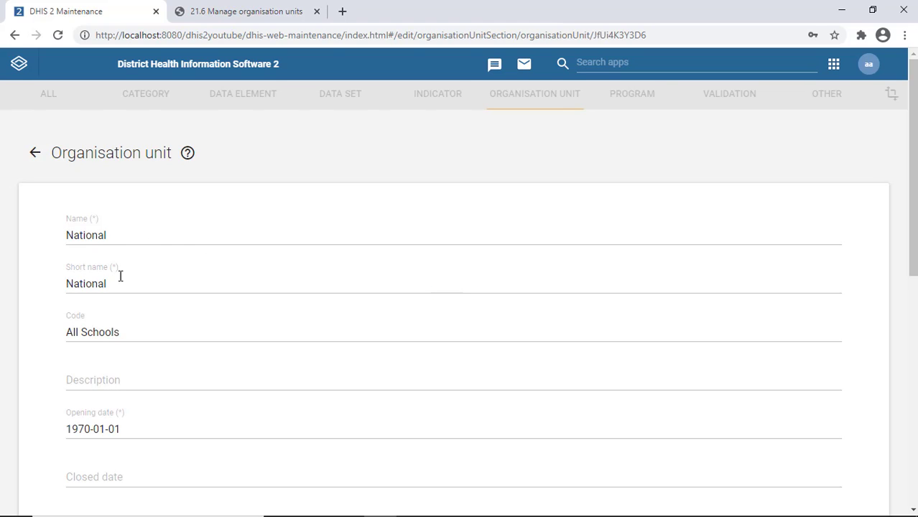
left_click_drag(123, 282, 20, 289)
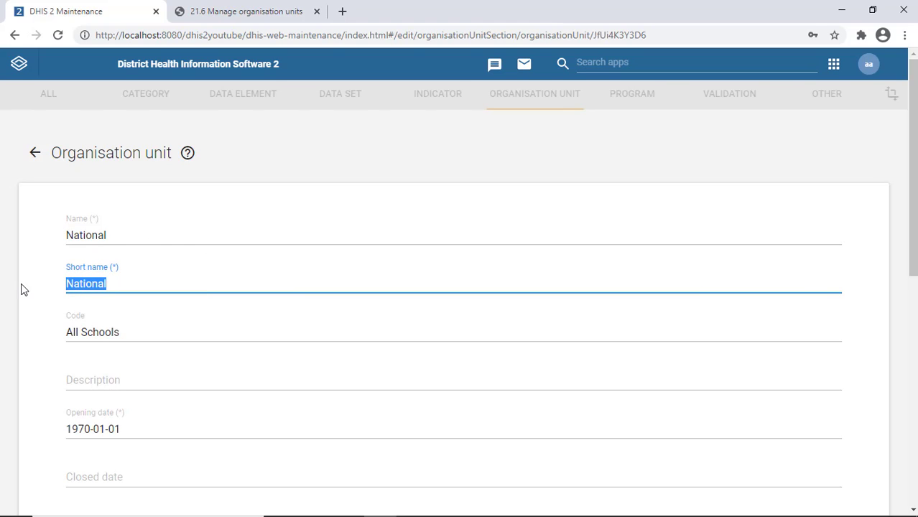
Set the organisation unit's code to SCH0000
left_click_drag(144, 328, 1, 335)
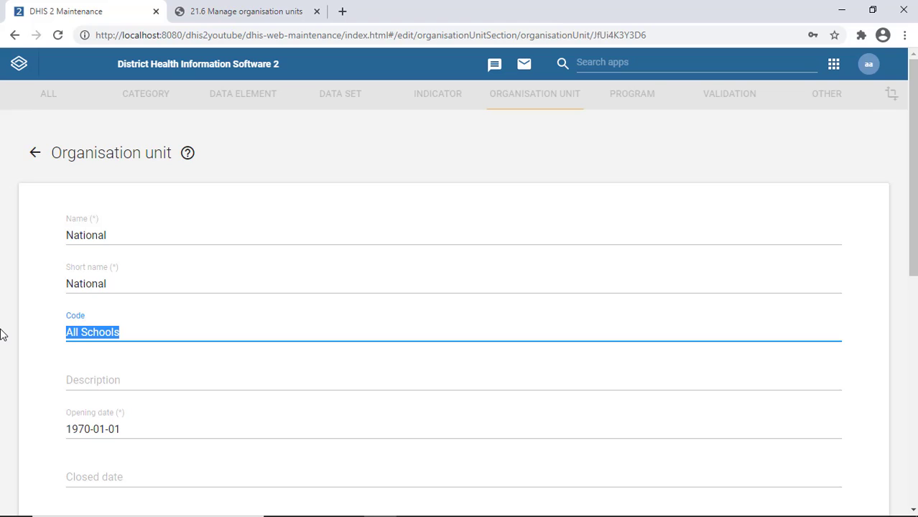
type("SCH0000")
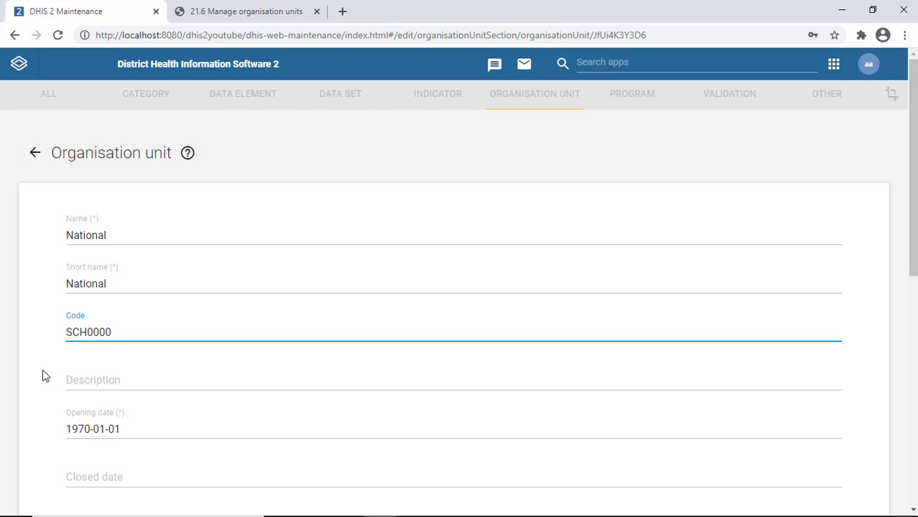
left_click(144, 378)
Look at the calendars for the opening date and closed date, cancelling each without choosing a date
scroll(46, 391, "down", 2)
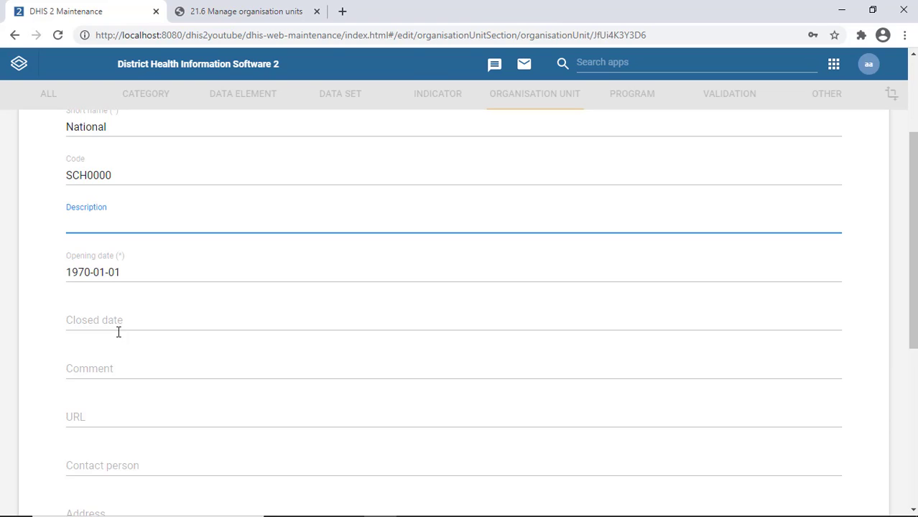
left_click(126, 271)
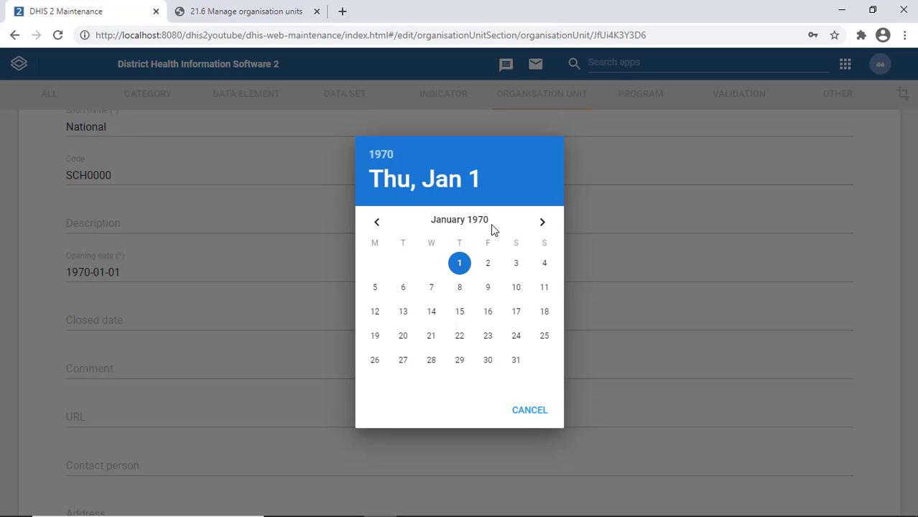
left_click(519, 413)
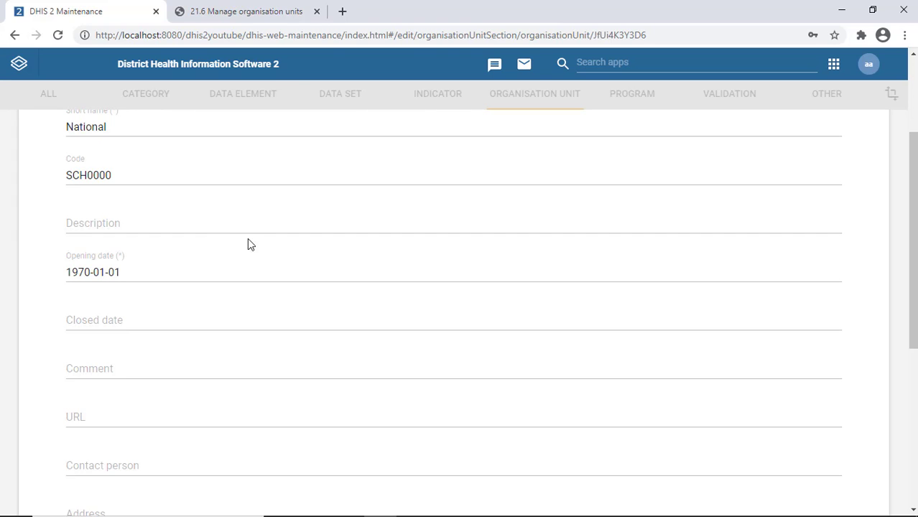
left_click(119, 322)
left_click(518, 416)
Review the remaining optional fields of the unit, from comment and contact details to latitude and longitude
scroll(228, 312, "down", 5)
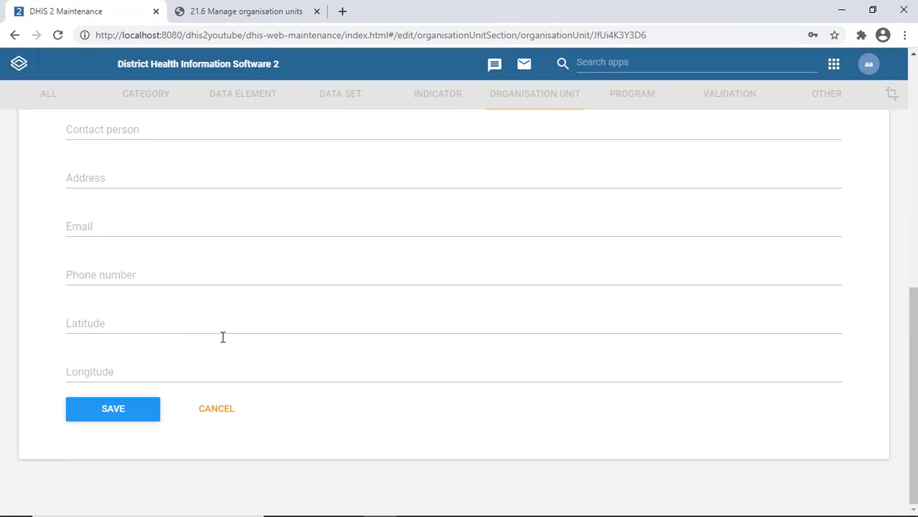
scroll(191, 350, "up", 2)
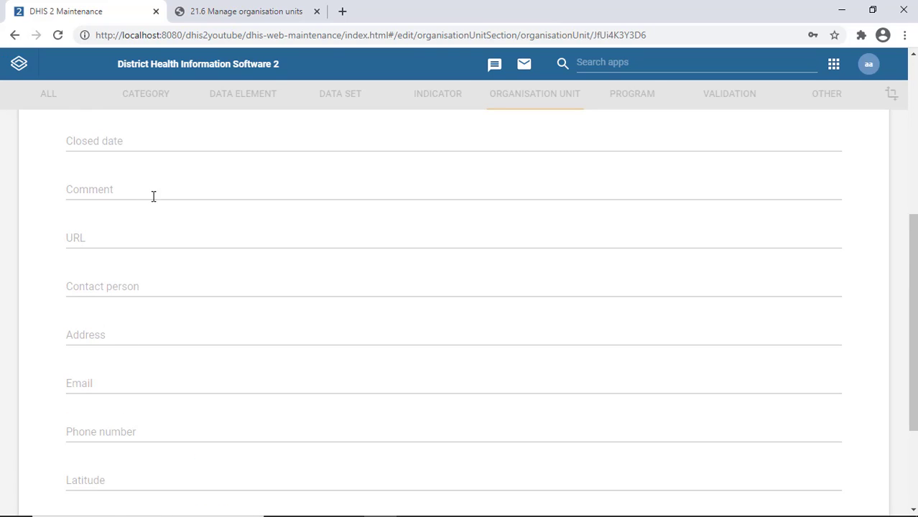
scroll(150, 287, "down", 2)
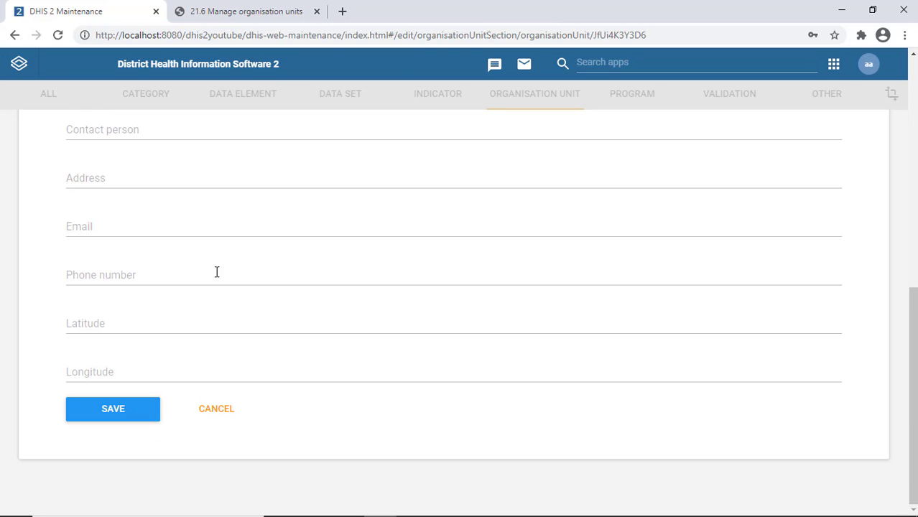
left_click(110, 327)
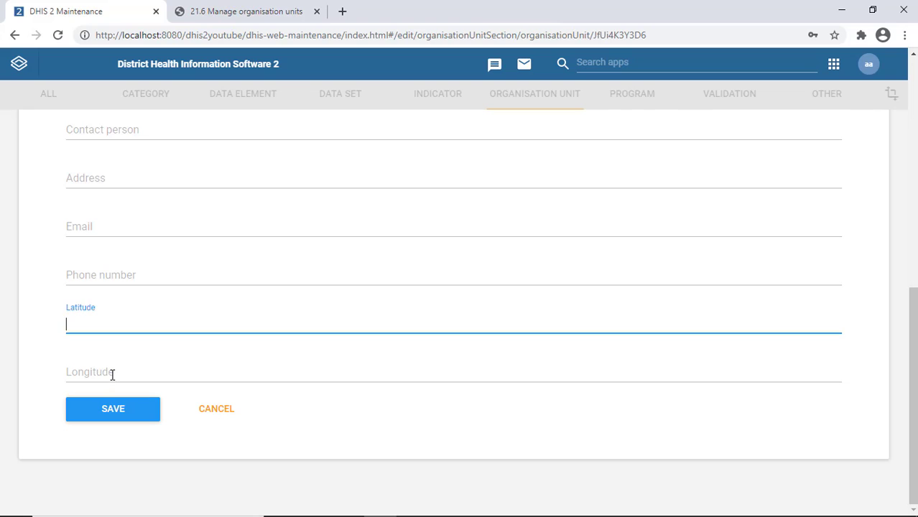
left_click(112, 374)
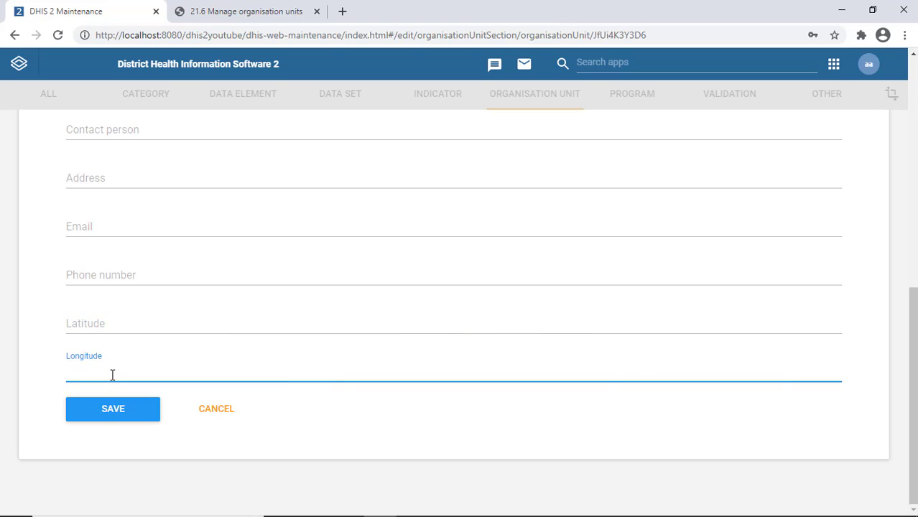
left_click(131, 325)
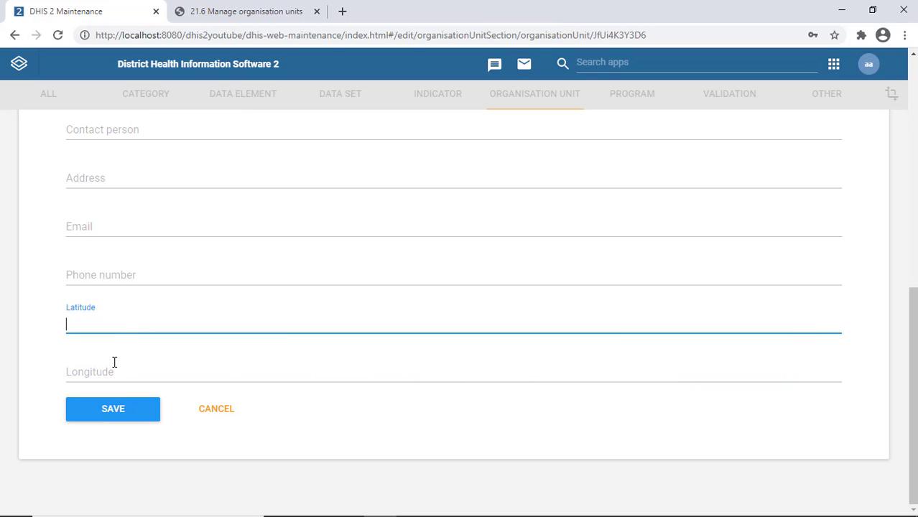
scroll(129, 269, "up", 3)
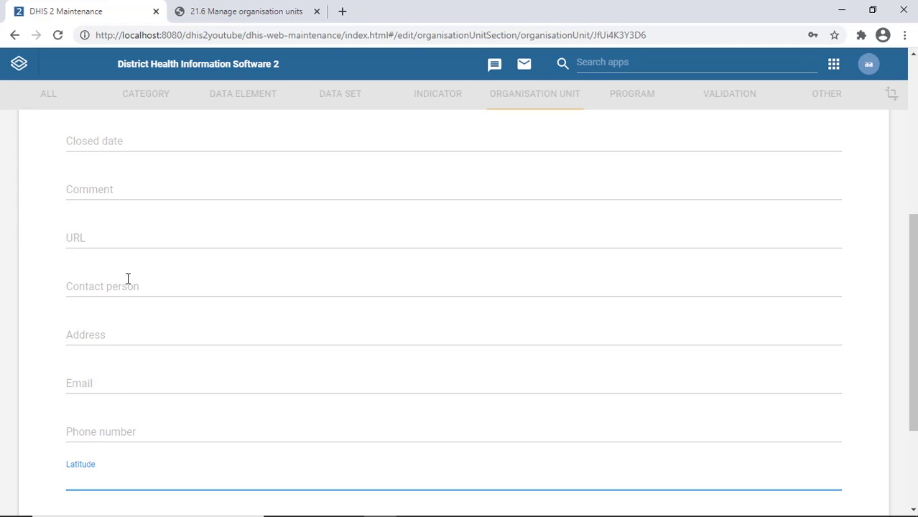
scroll(121, 290, "up", 5)
scroll(156, 275, "down", 8)
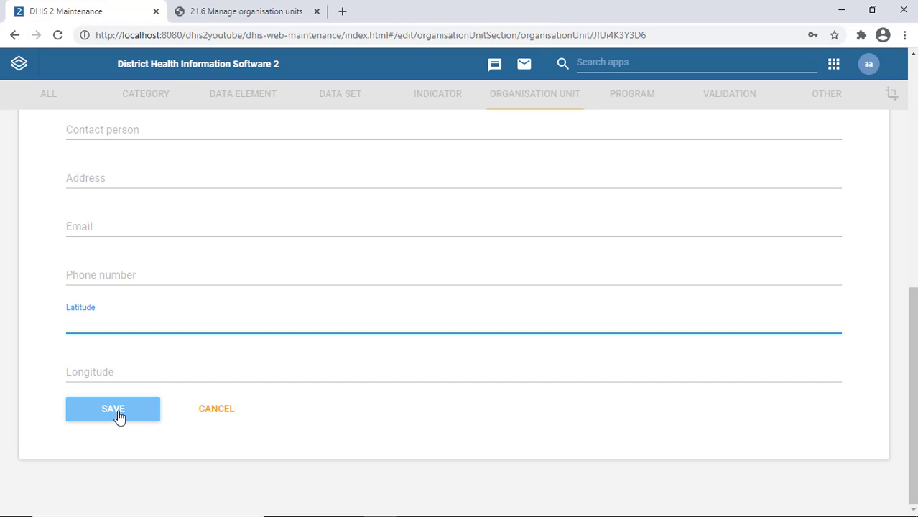
Save the National unit, and start a new organisation unit under it with name and short name West
left_click(117, 411)
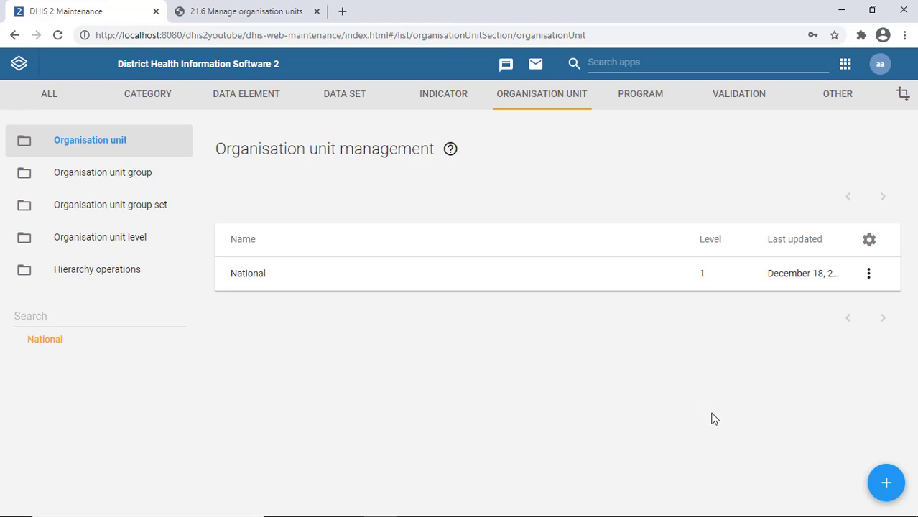
left_click(884, 483)
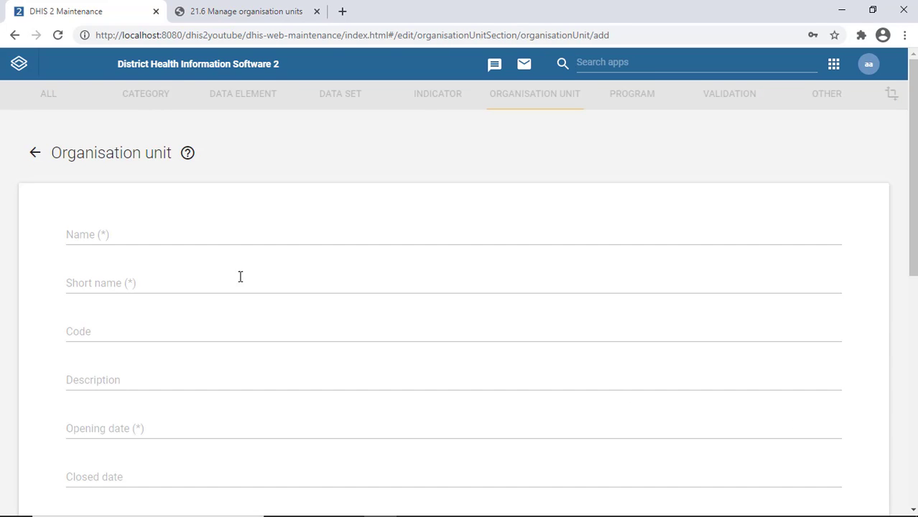
left_click(128, 238)
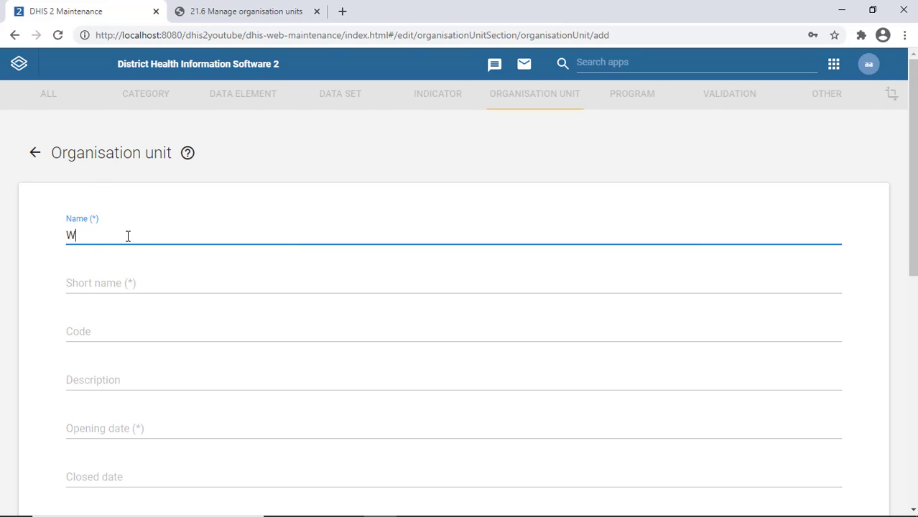
type("West")
left_click(112, 279)
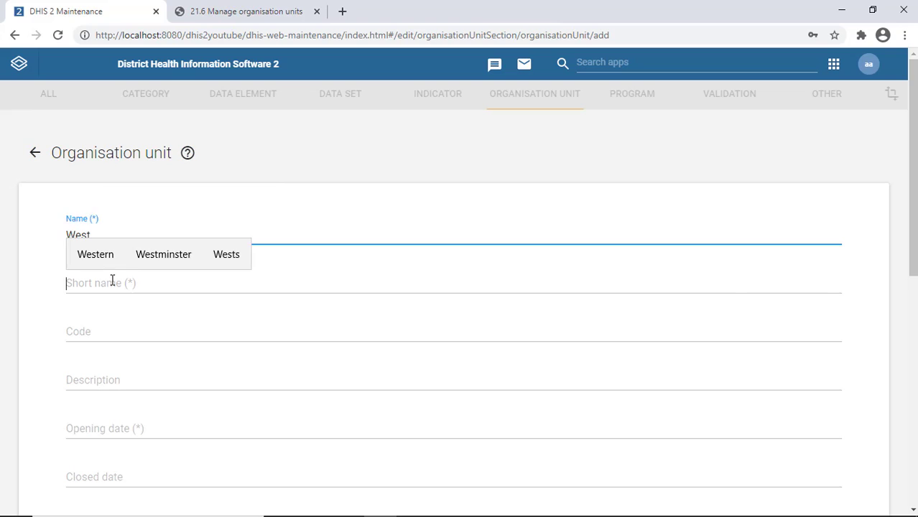
type("West")
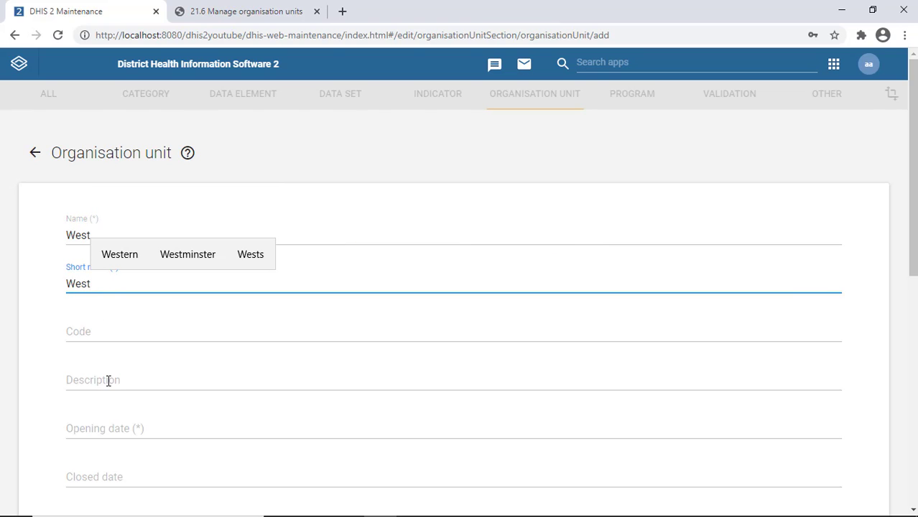
Set the West unit's opening date to 2010-12-01 and save the unit
left_click(87, 430)
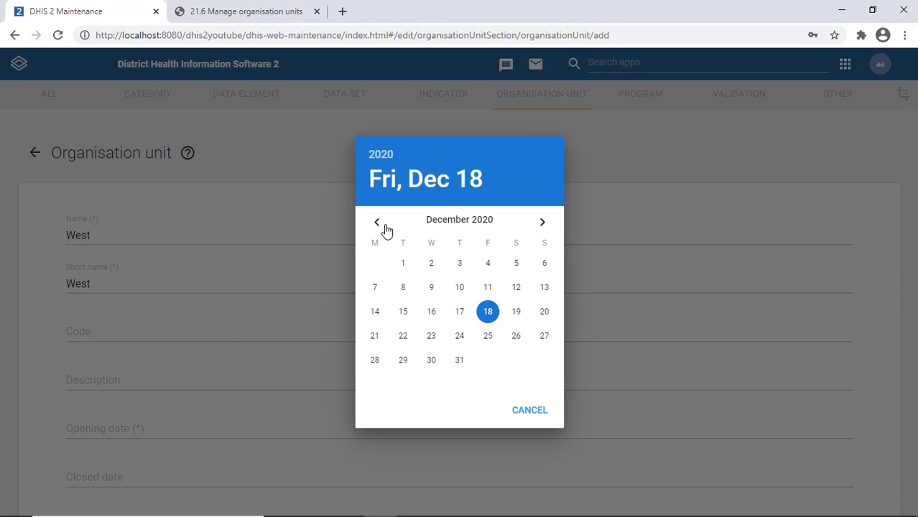
left_click(393, 159)
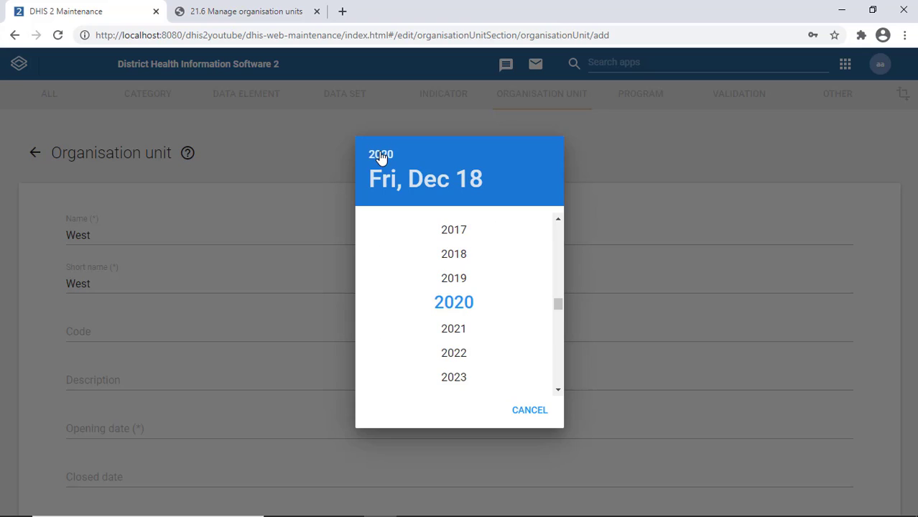
scroll(460, 246, "up", 3)
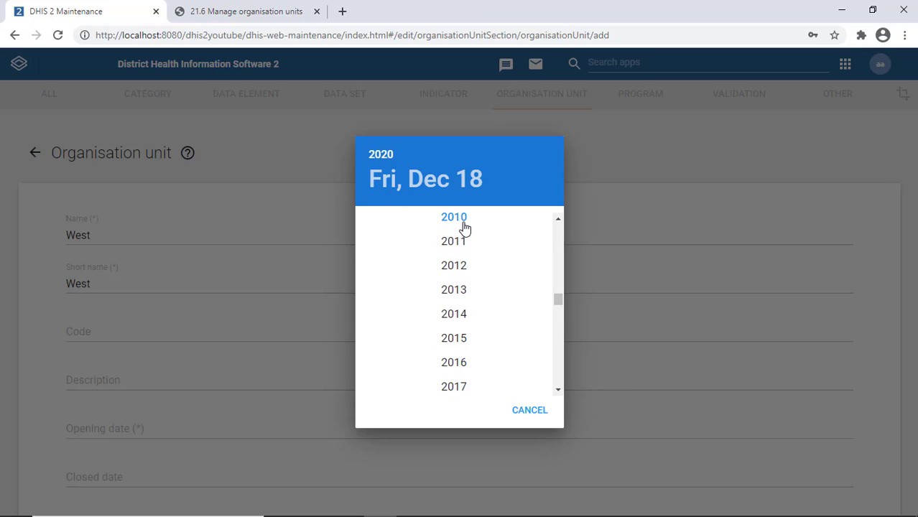
left_click(460, 220)
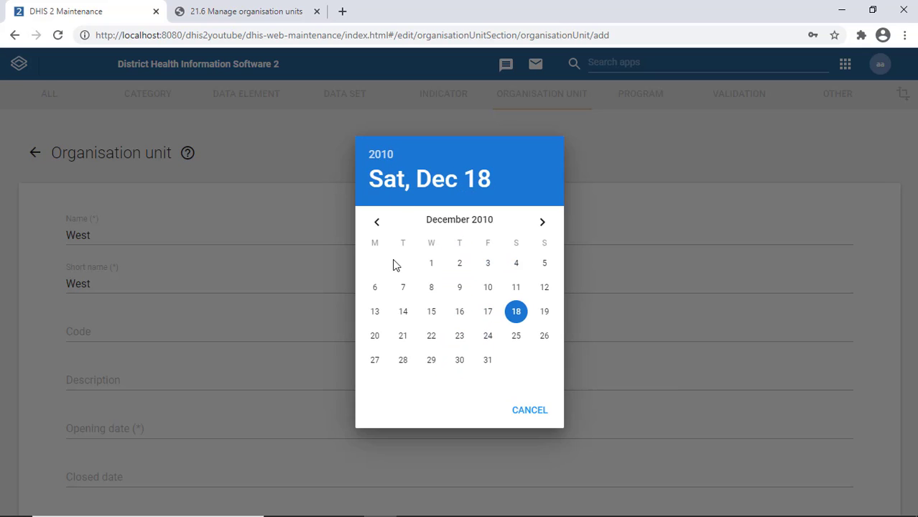
left_click(431, 263)
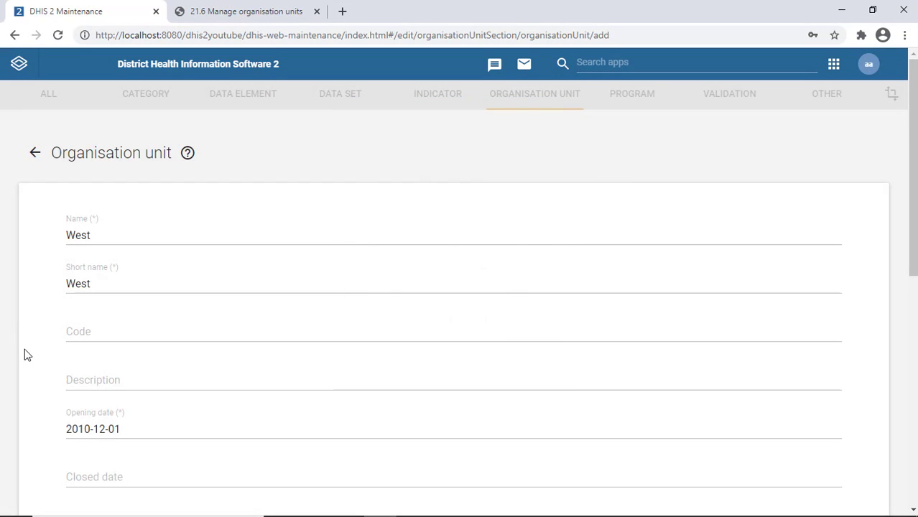
scroll(25, 352, "down", 5)
scroll(83, 302, "down", 3)
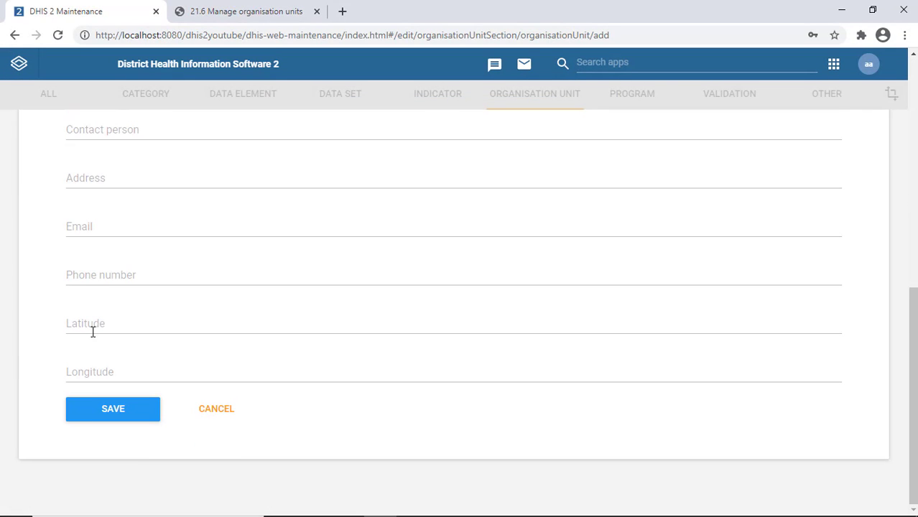
left_click(89, 411)
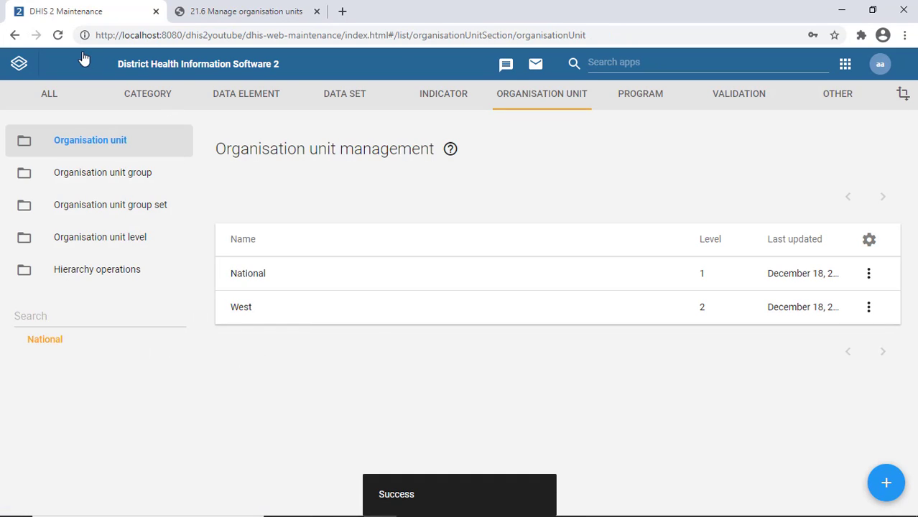
Reload the page and check the West and National entries in the organisation unit tree
left_click(57, 35)
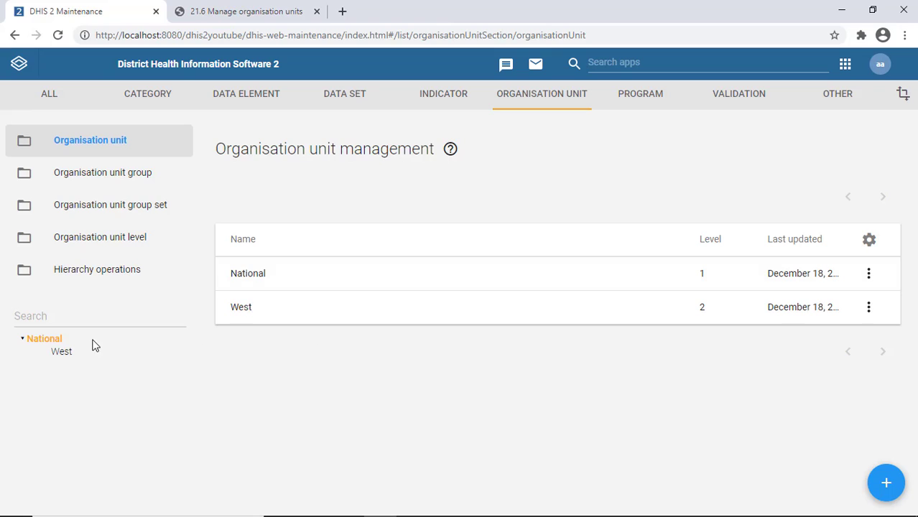
left_click(65, 355)
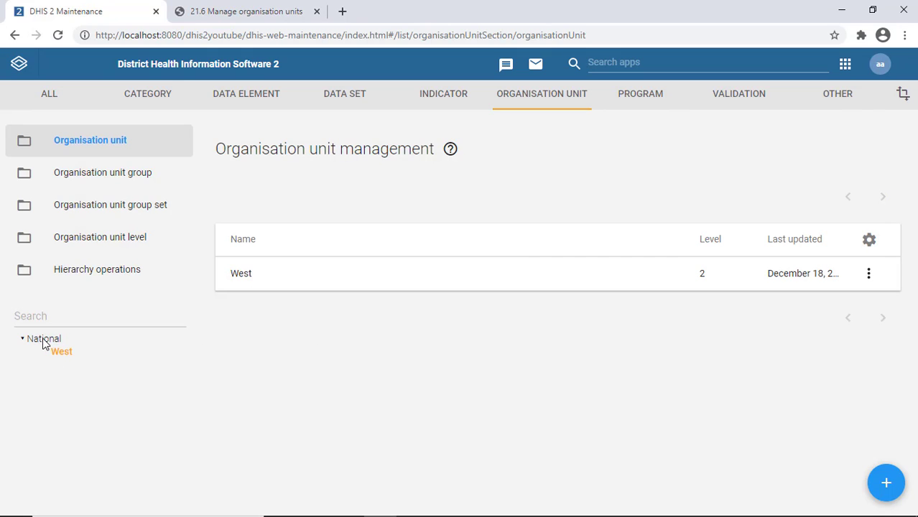
left_click(43, 342)
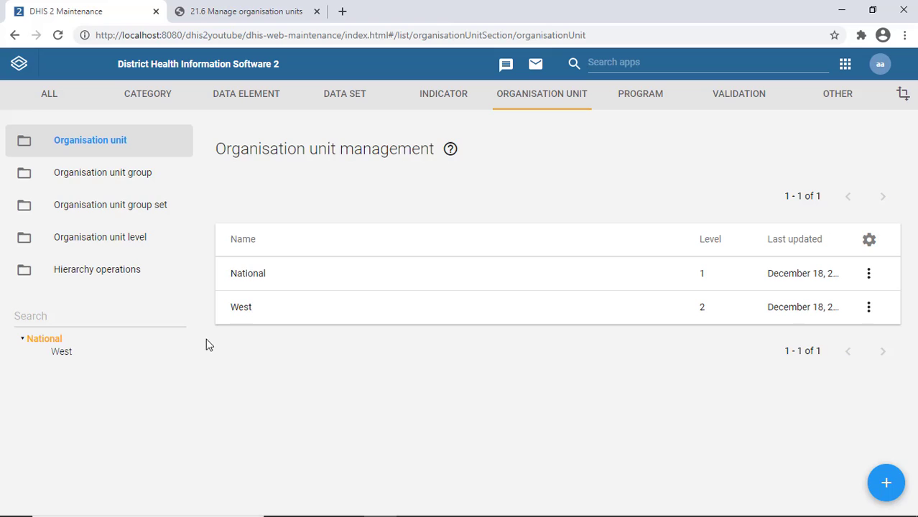
Start another organisation unit under National with name and short name North
left_click(885, 485)
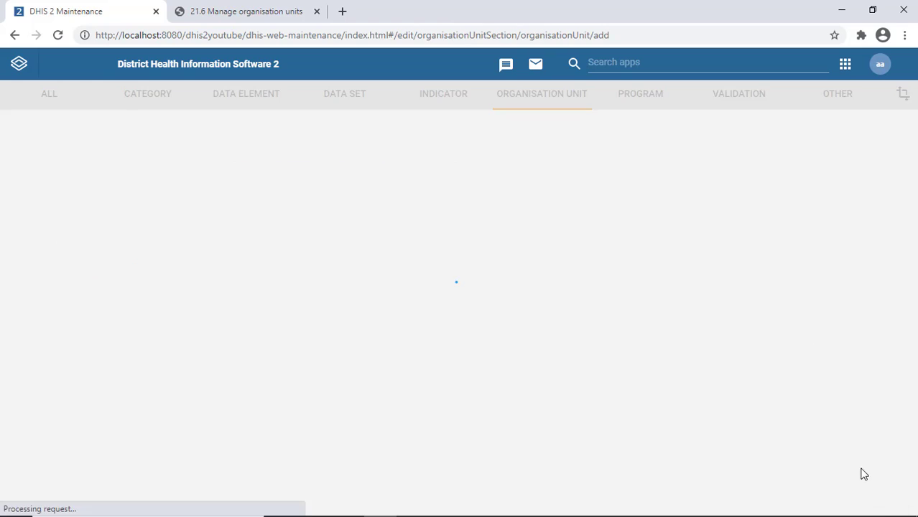
left_click(151, 239)
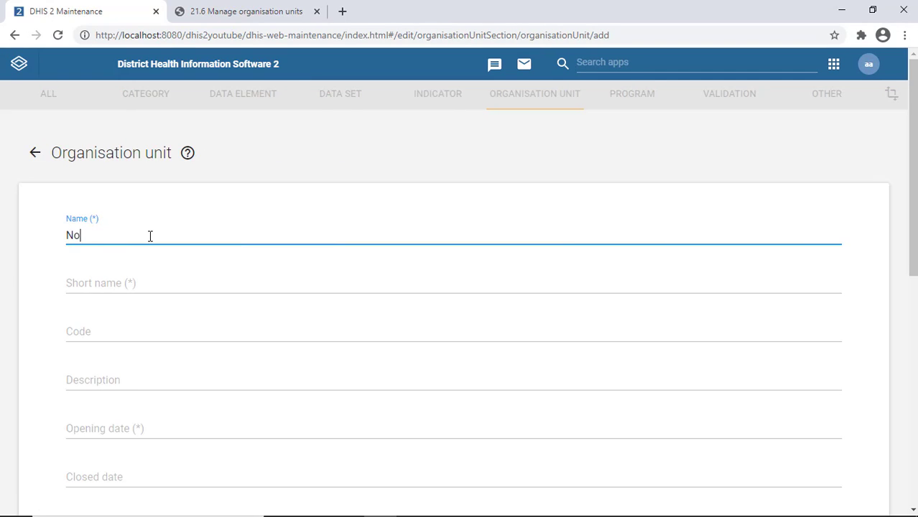
key("ctrl+a")
left_click(110, 286)
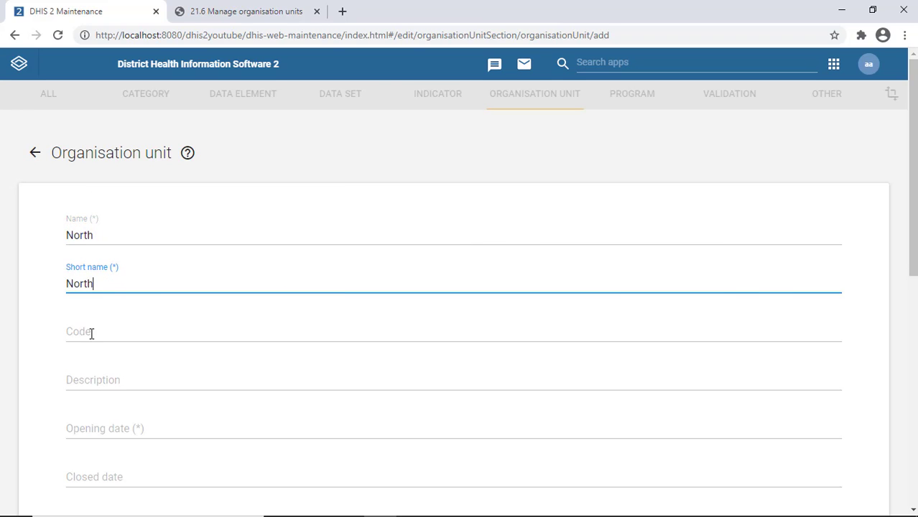
Set the North unit's opening date to 2000-12-01 and save the unit
left_click(88, 427)
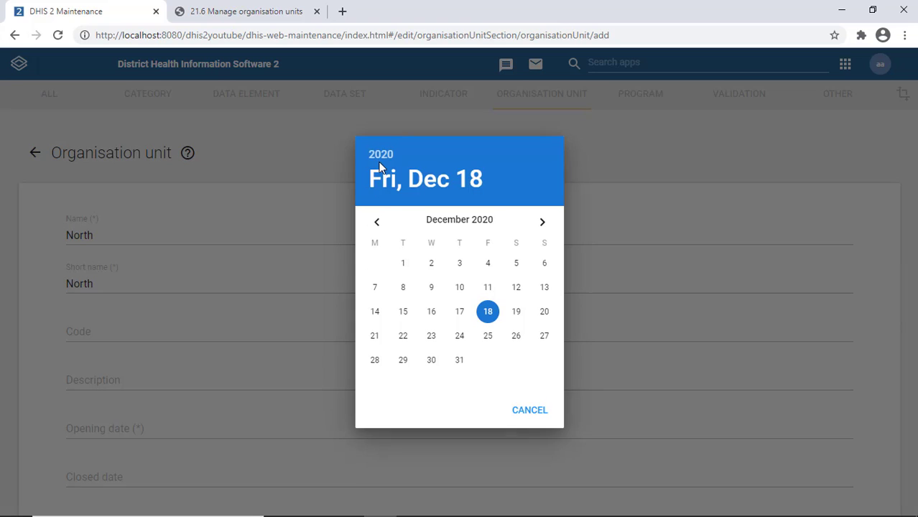
left_click(378, 160)
scroll(431, 244, "up", 7)
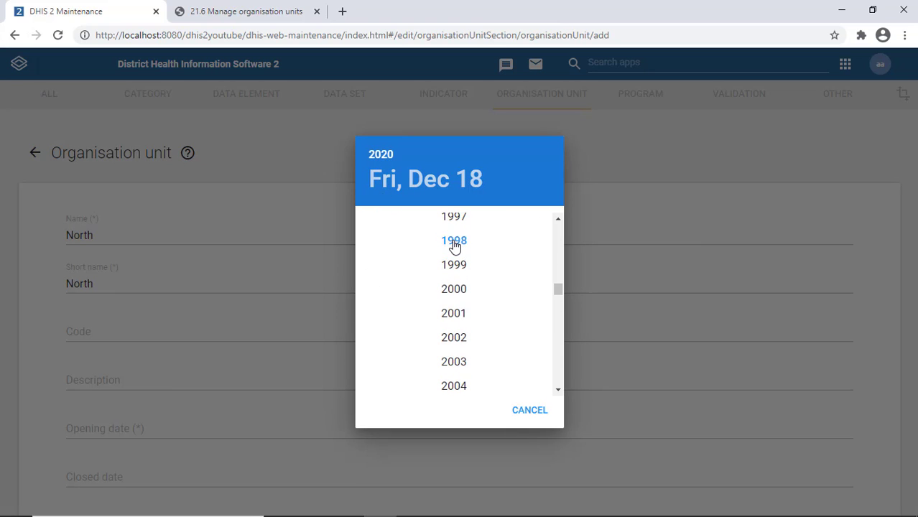
left_click(454, 289)
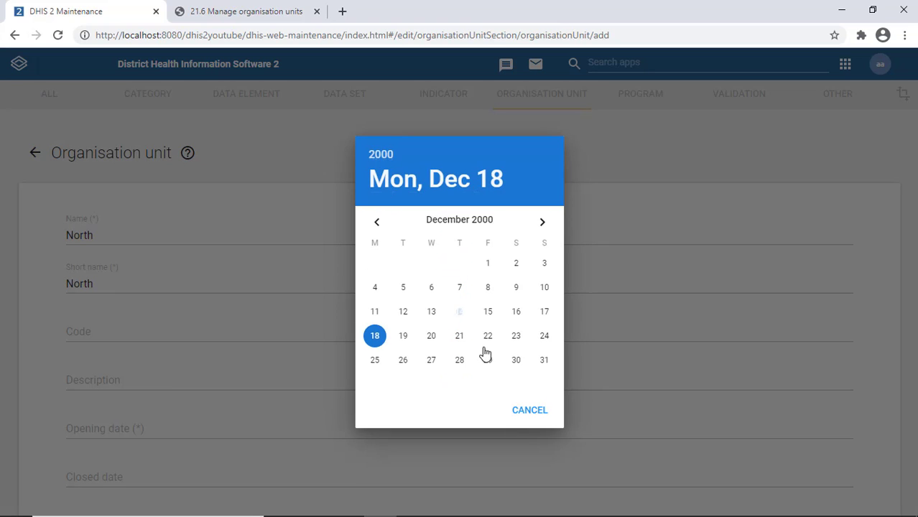
left_click(493, 273)
scroll(119, 327, "down", 4)
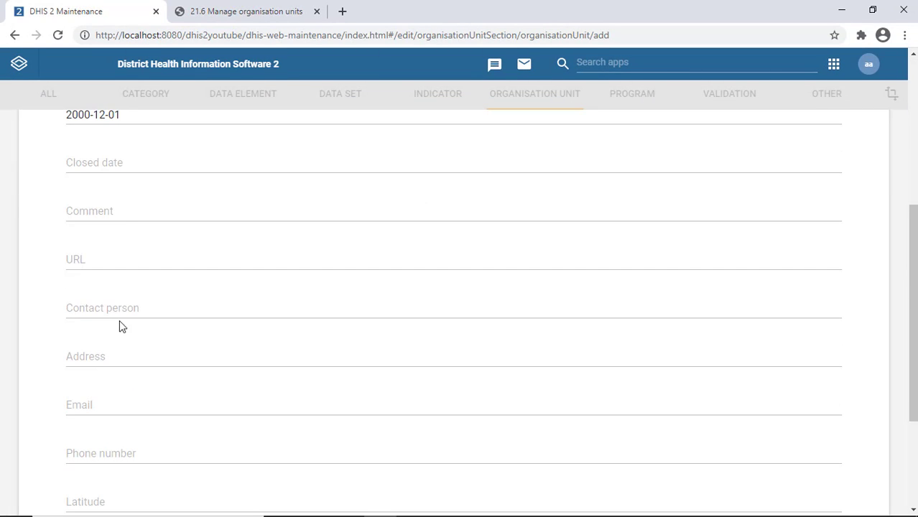
scroll(79, 308, "down", 3)
left_click(108, 419)
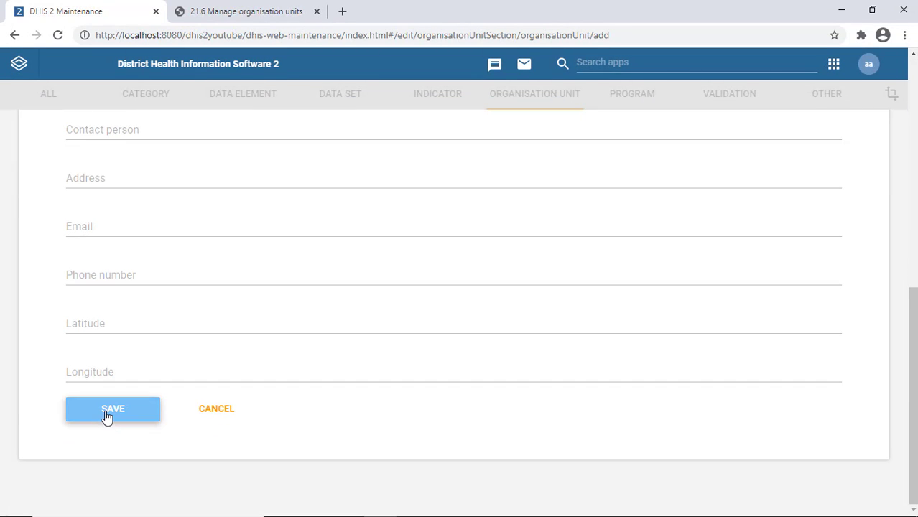
Add the units East and South under National, and refresh the organisation unit tree
left_click(56, 35)
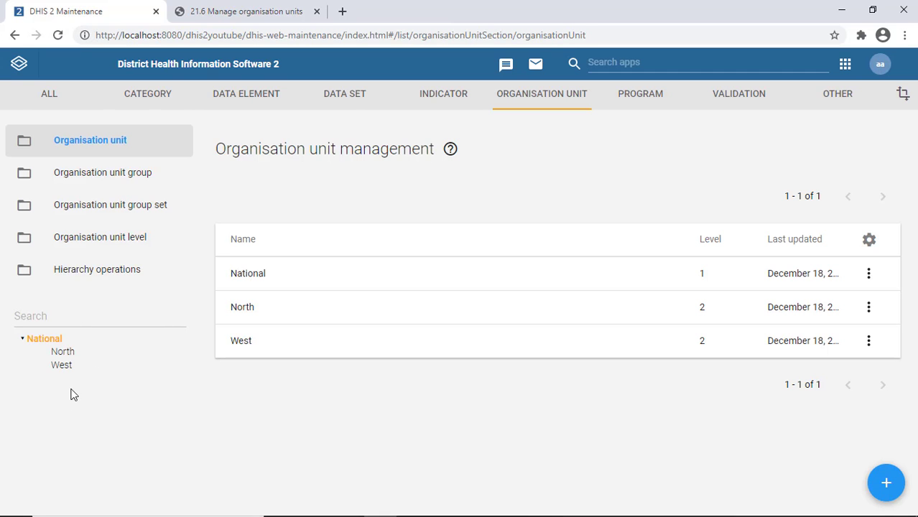
left_click(886, 483)
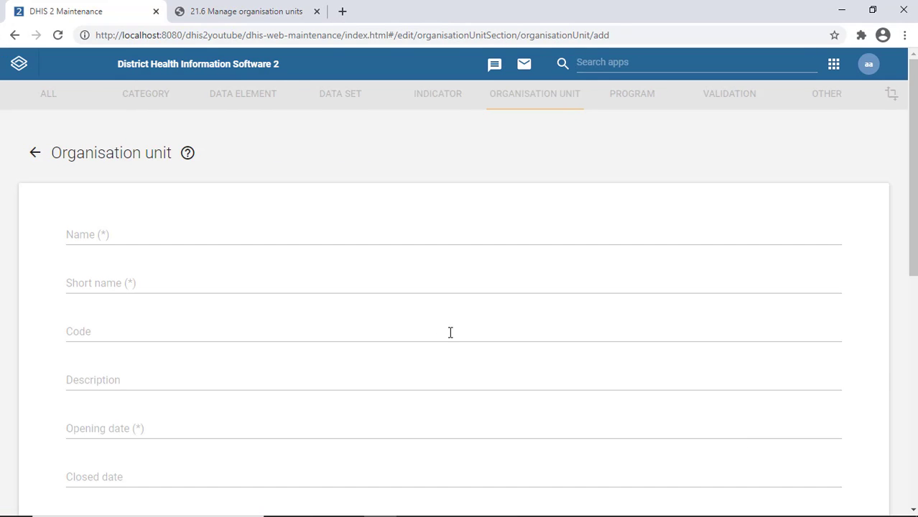
left_click(191, 237)
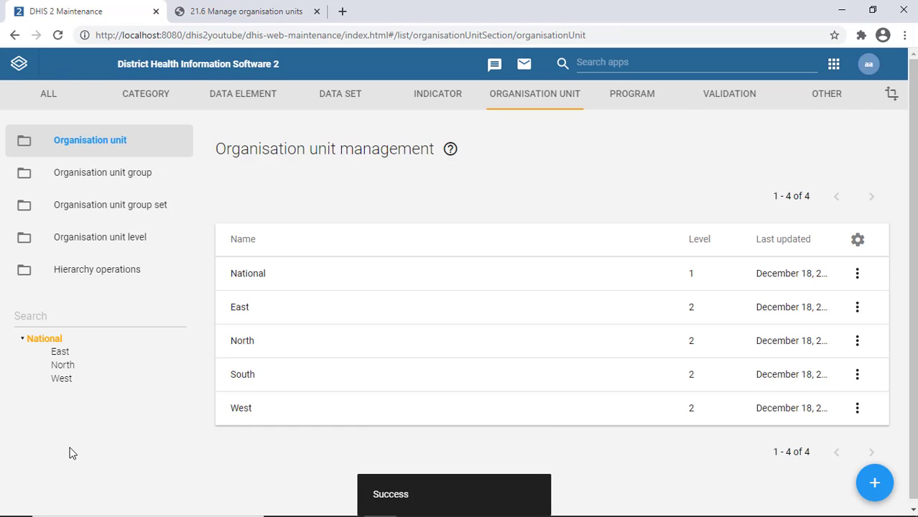
key("F5")
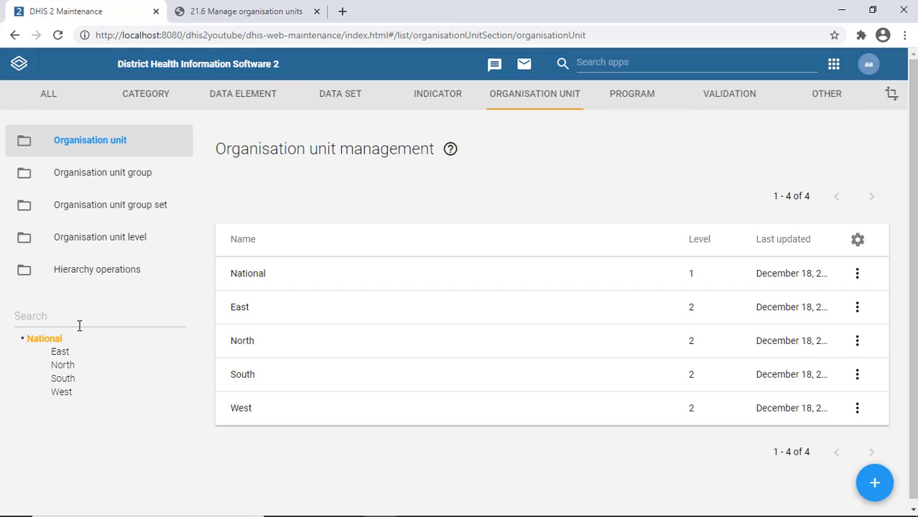
Start a new organisation unit under East with name and short name Kailahun
left_click(61, 393)
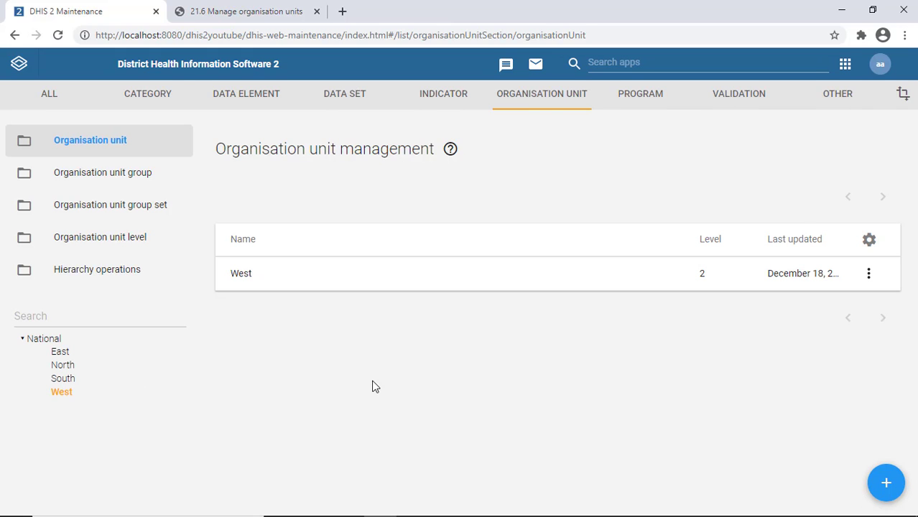
left_click(61, 353)
left_click(879, 483)
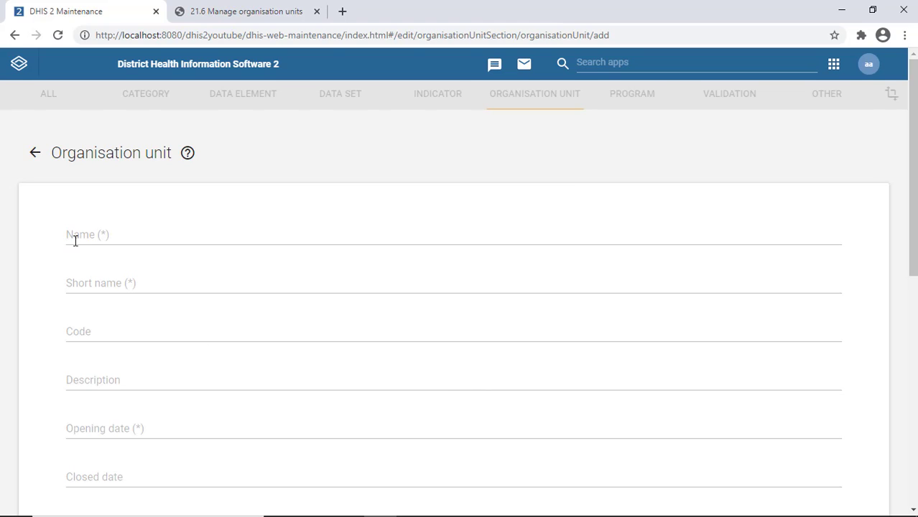
left_click(76, 240)
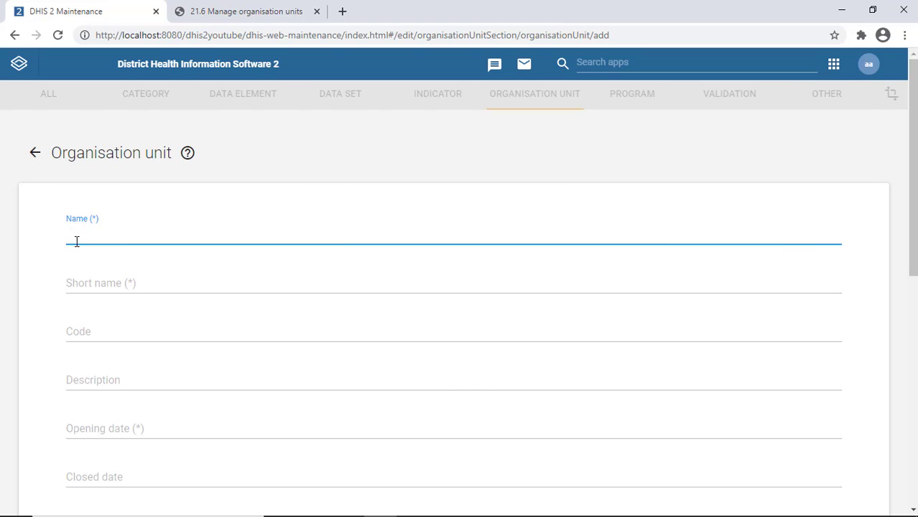
type("Kailahun")
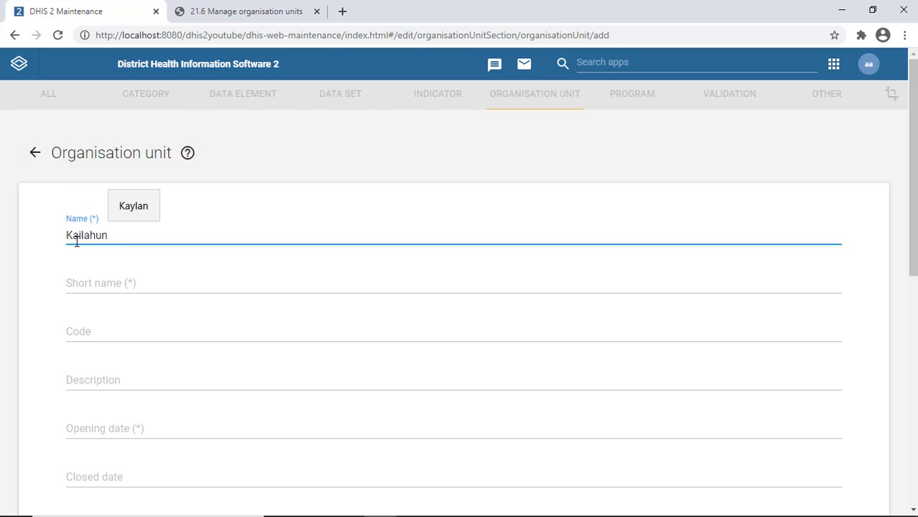
double_click(76, 241)
key("ctrl+c")
left_click(102, 273)
key("ctrl+v")
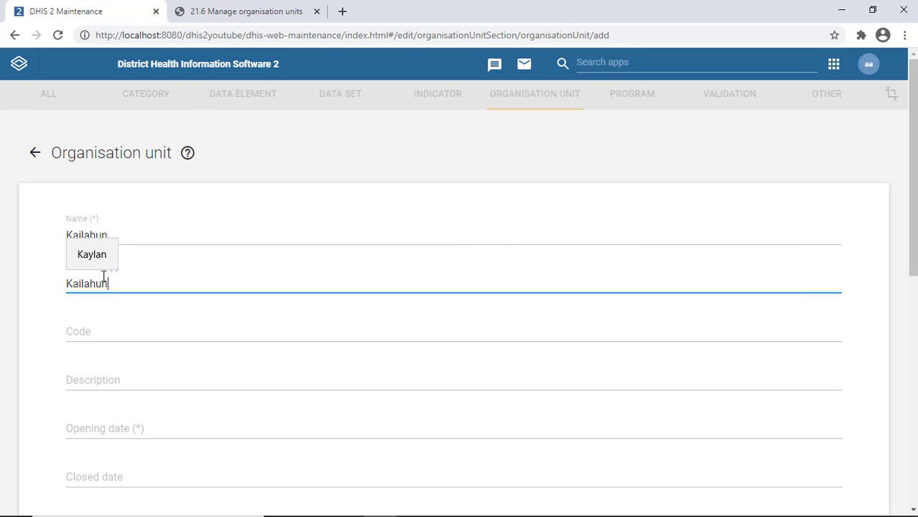
Set the Kailahun unit's opening date to 2017-12-01 and save the unit
scroll(103, 230, "down", 2)
left_click(154, 280)
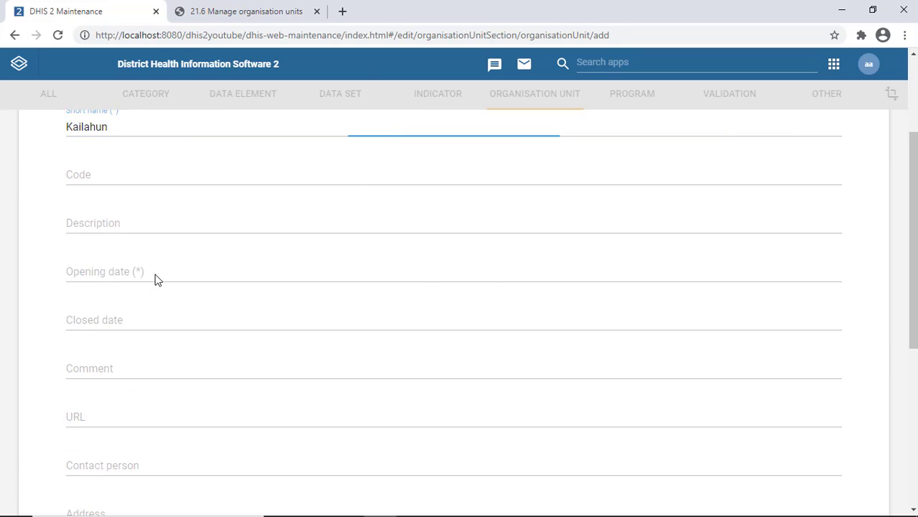
left_click(381, 155)
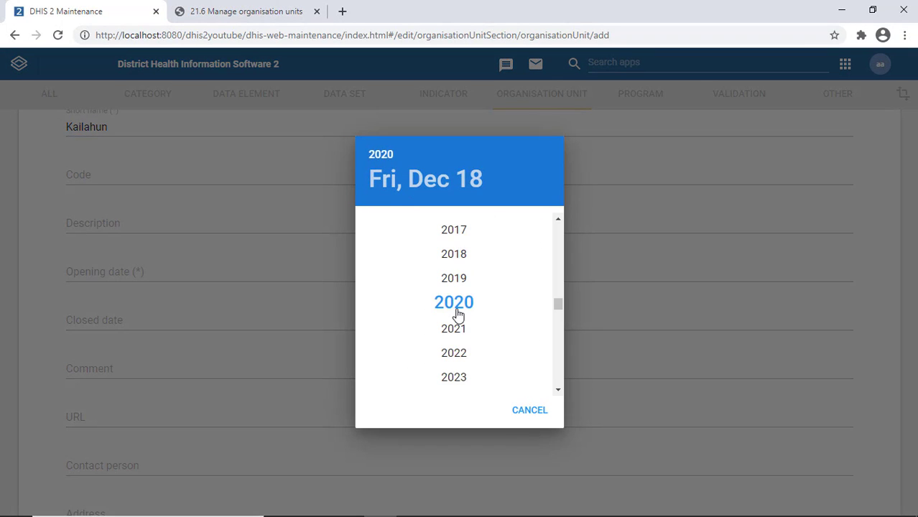
left_click(455, 231)
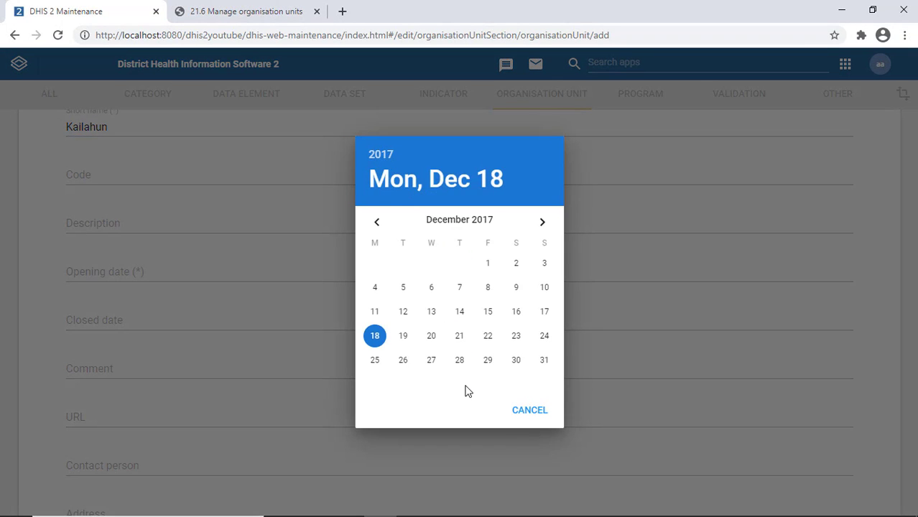
left_click(487, 264)
scroll(216, 367, "down", 5)
left_click(134, 419)
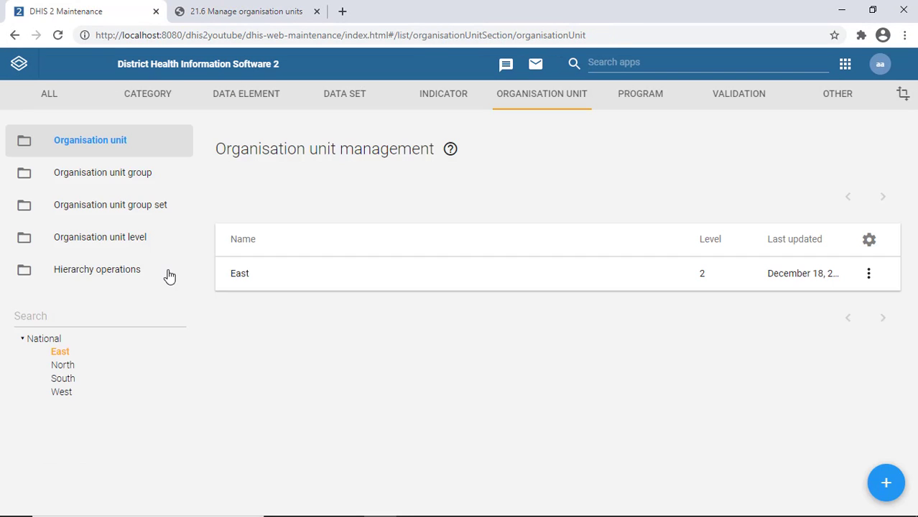
Refresh the organisation unit tree and expand East to check the Kailahun district beneath it
left_click(58, 35)
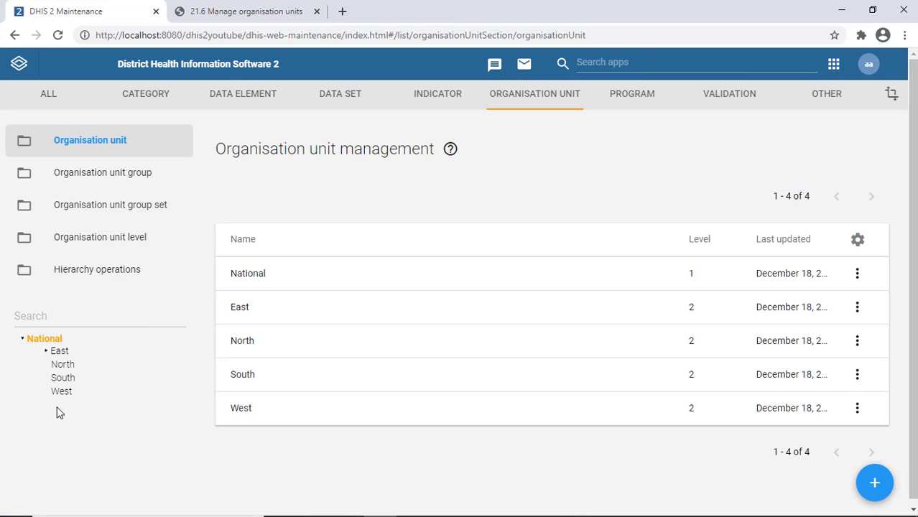
left_click(45, 352)
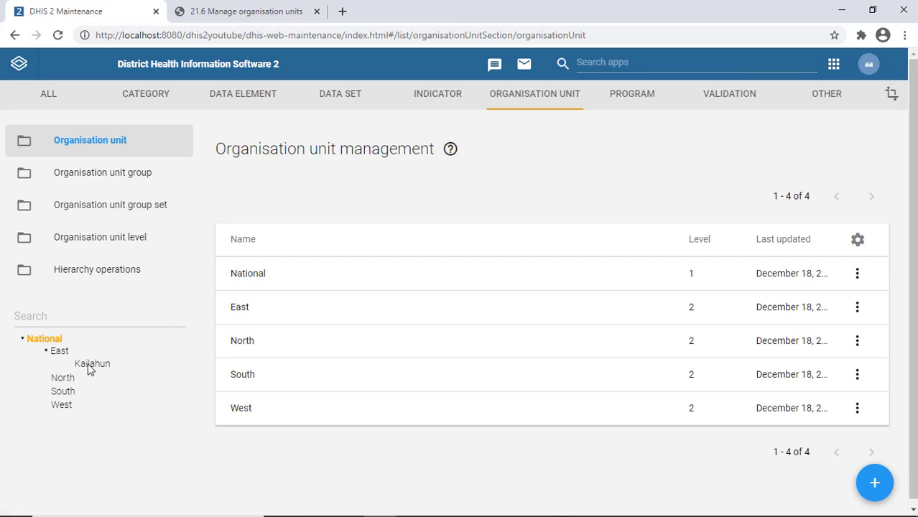
left_click(90, 365)
left_click(61, 353)
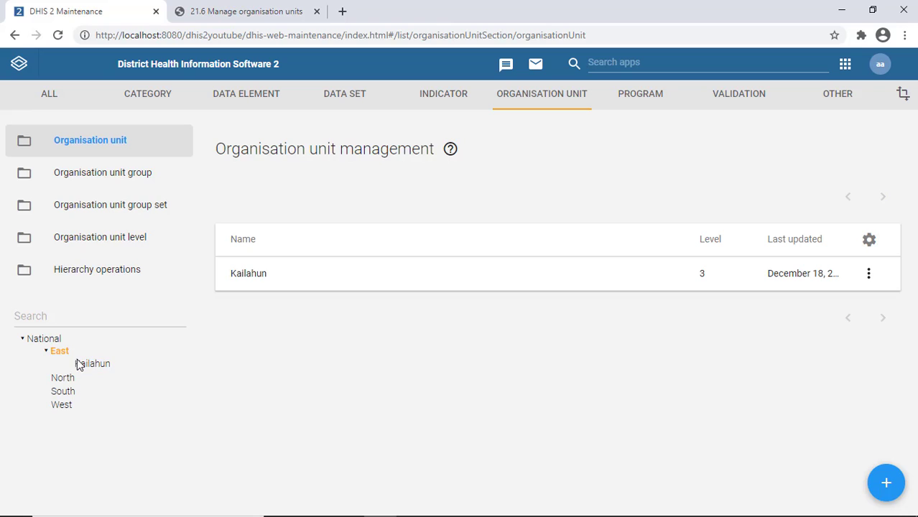
left_click(100, 367)
Start a new organisation unit under South with name and short name Bo
left_click(63, 393)
left_click(886, 482)
left_click(82, 231)
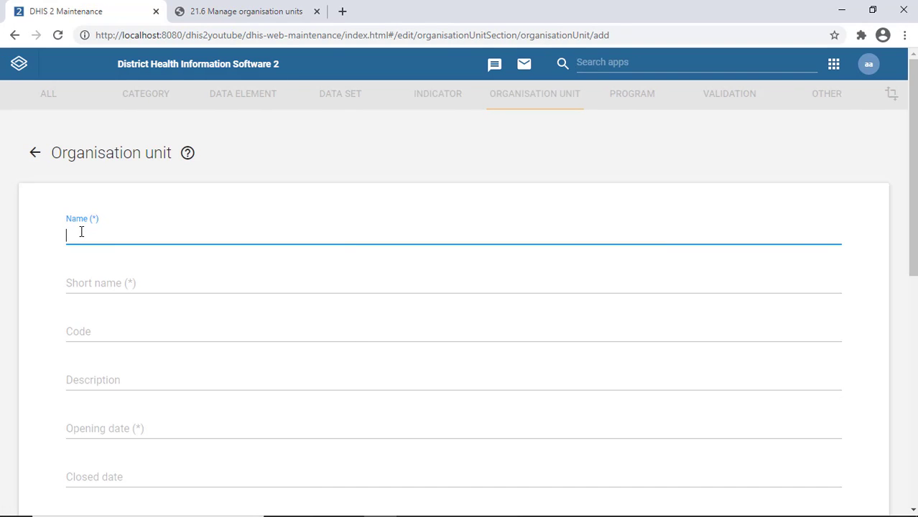
type("Bo")
key("Tab")
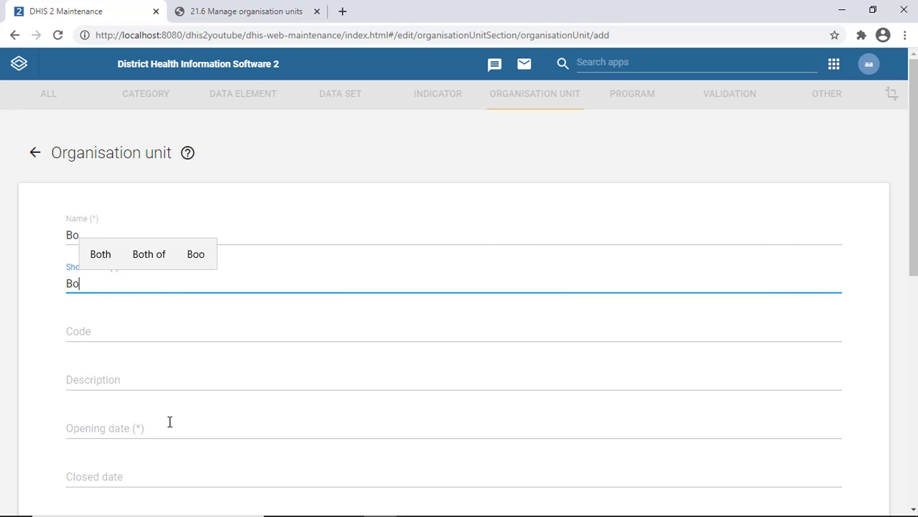
type("Bo")
Set the Bo unit's opening date to 1998-12-01 and save the unit
left_click(127, 431)
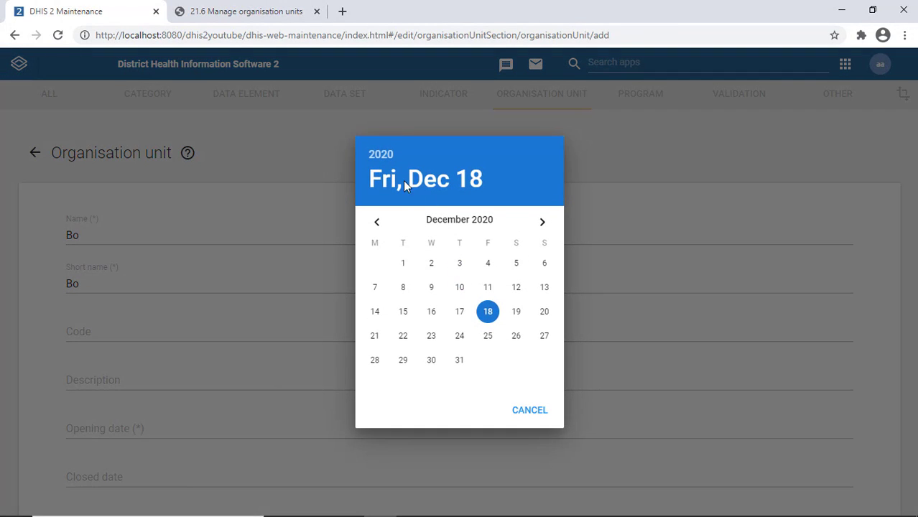
left_click(381, 155)
scroll(439, 273, "up", 7)
left_click(457, 242)
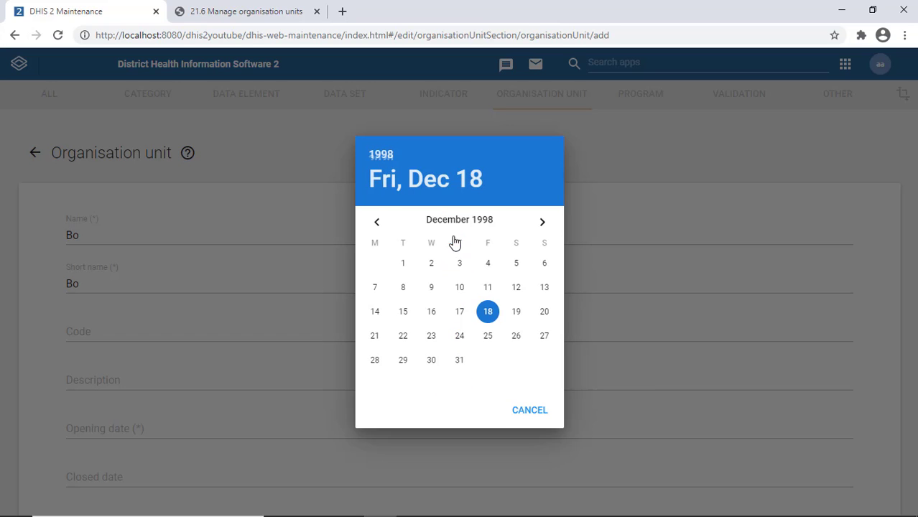
left_click(404, 264)
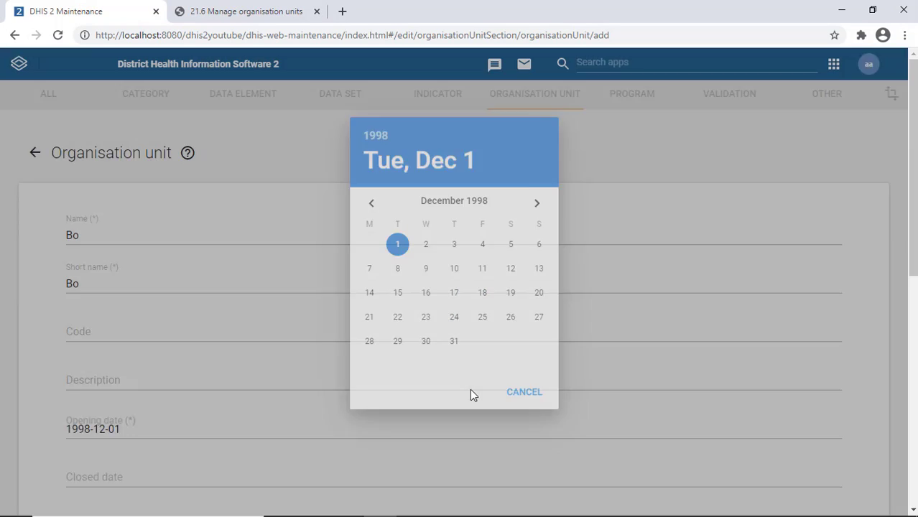
scroll(224, 397, "down", 6)
left_click(103, 437)
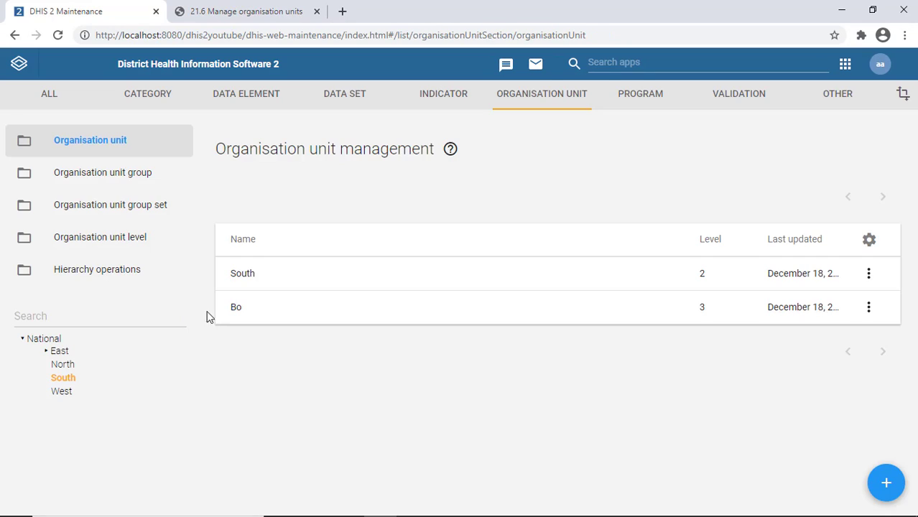
Refresh the organisation unit tree and expand South and East to check the districts under each region
left_click(58, 35)
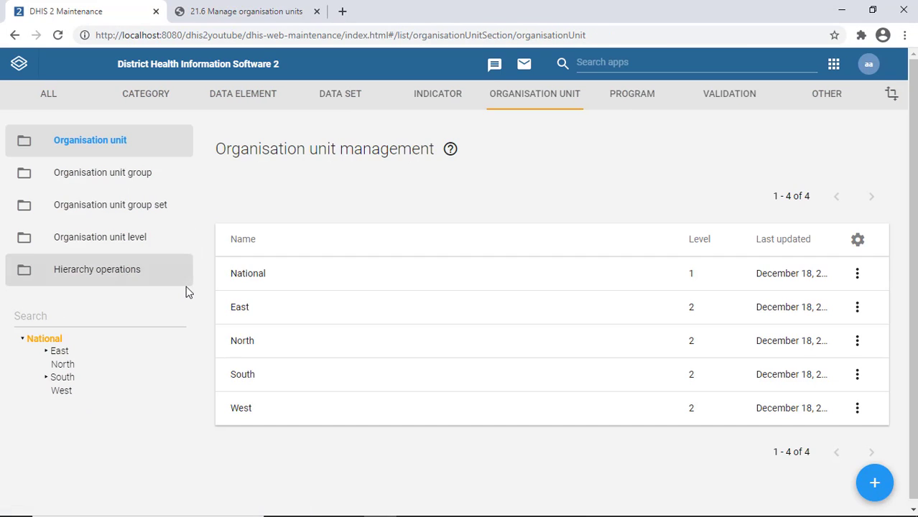
left_click(46, 377)
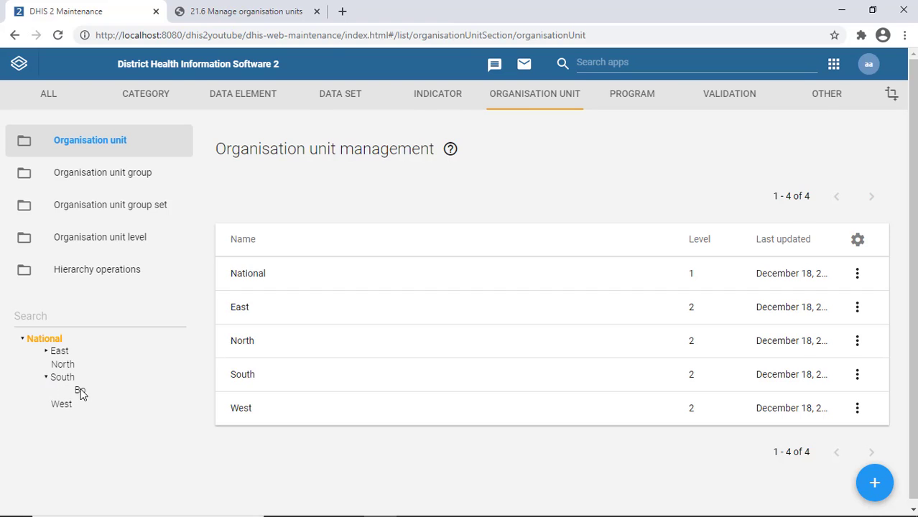
left_click(80, 391)
left_click(57, 351)
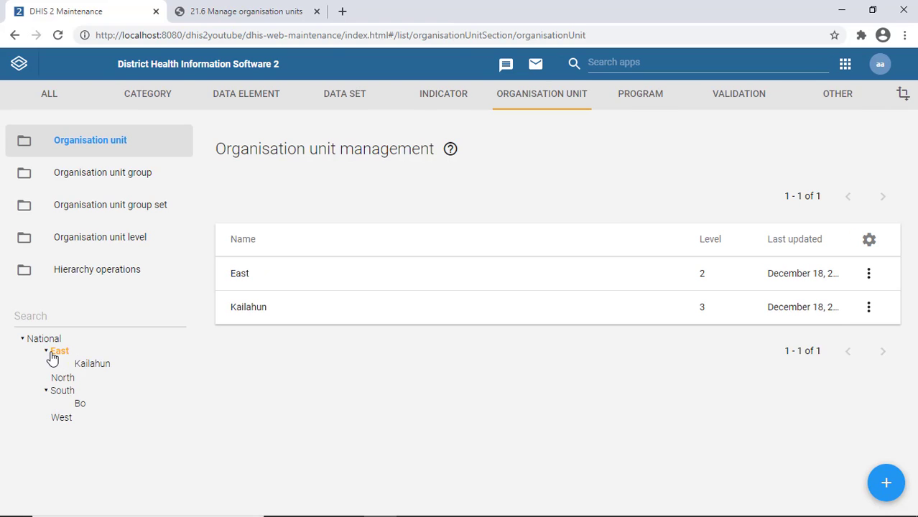
left_click(92, 364)
Start a new organisation unit under the Bo district with name and short name Bo School
left_click(80, 404)
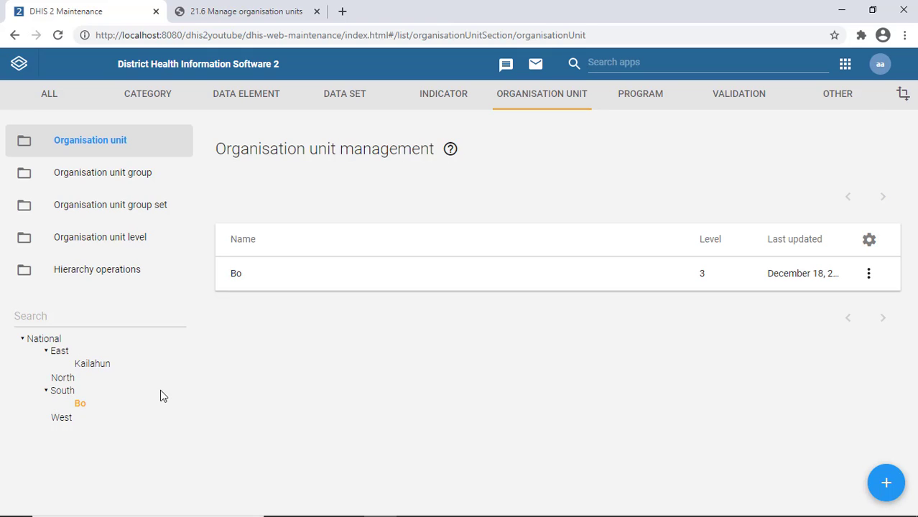
left_click(885, 486)
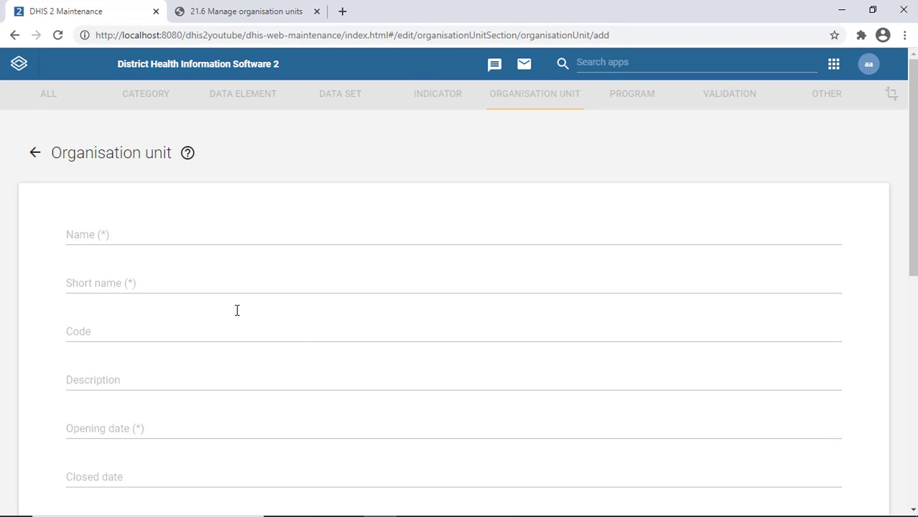
left_click(145, 238)
type("Bo ")
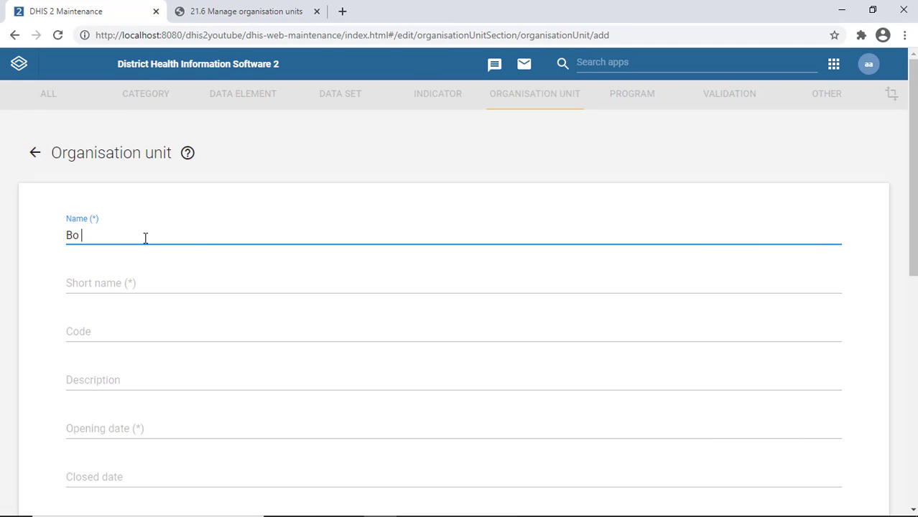
type("School")
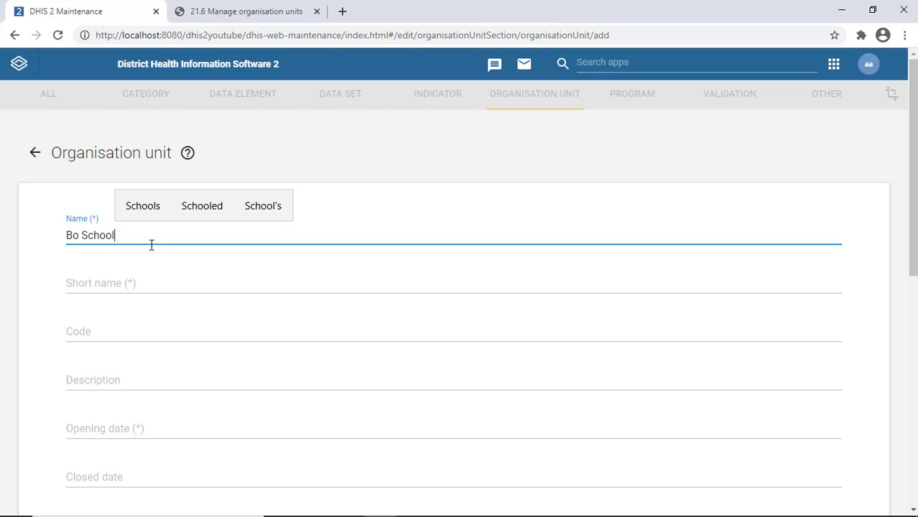
key("ctrl+a")
key("ctrl+c")
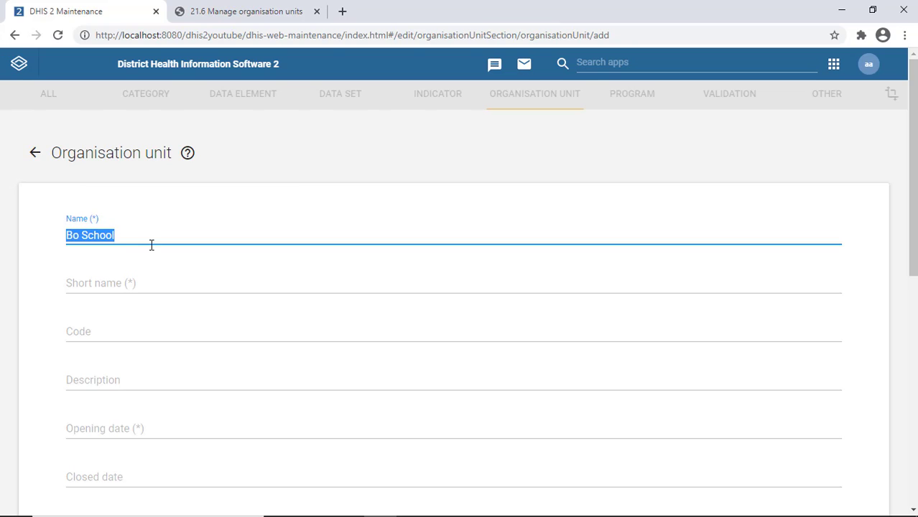
left_click(121, 287)
key("ctrl+v")
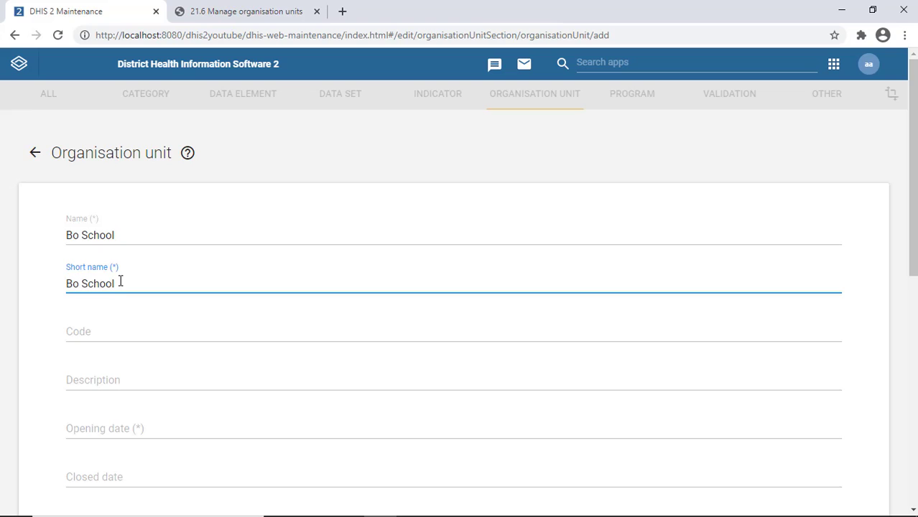
Change the new school's full name to Government Secondary School, Bo, keeping the short name as it is
left_click_drag(127, 235, 69, 230)
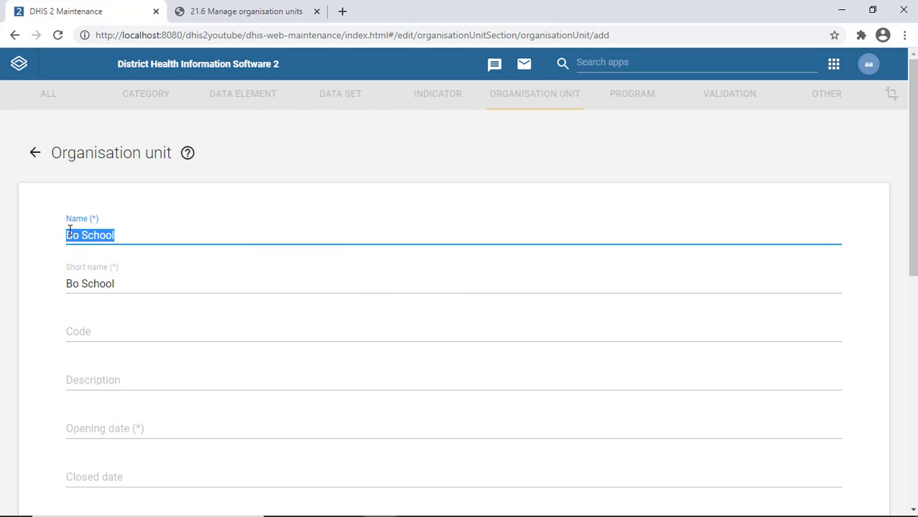
left_click(69, 234)
type("Gover")
type("nment Se")
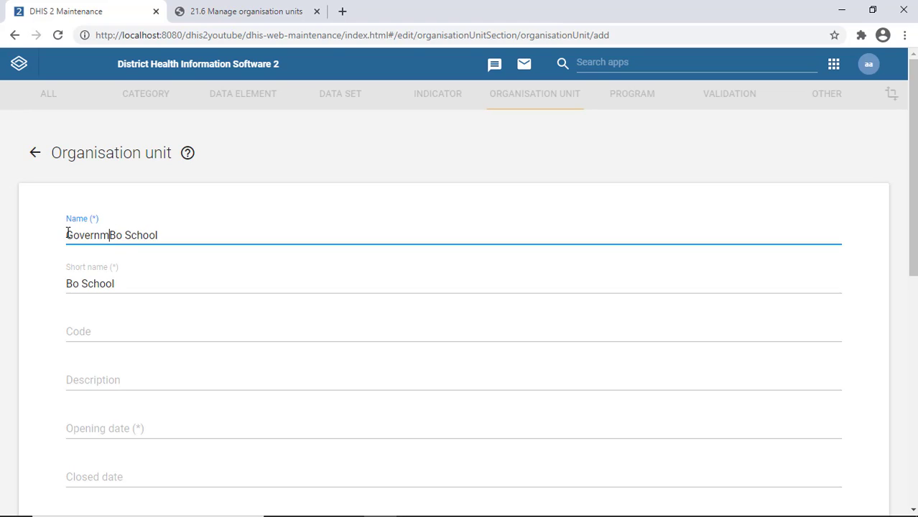
type("c")
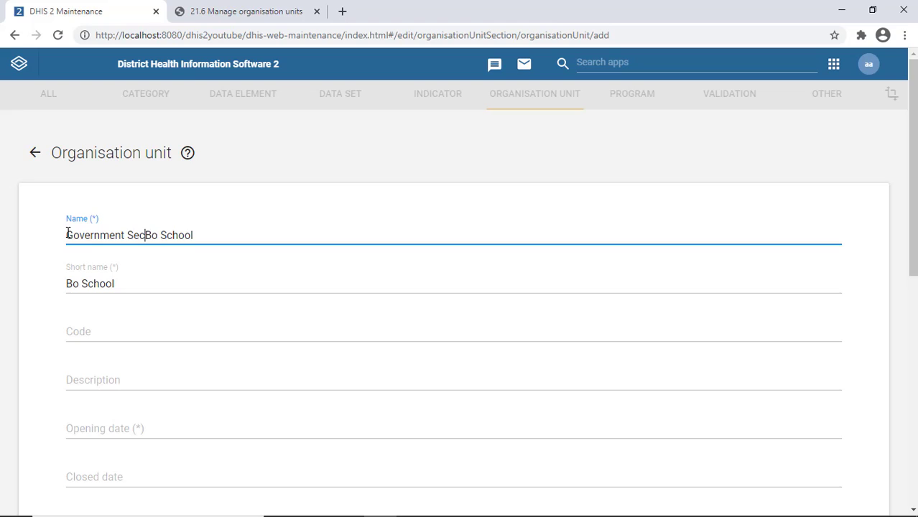
type("ondary ")
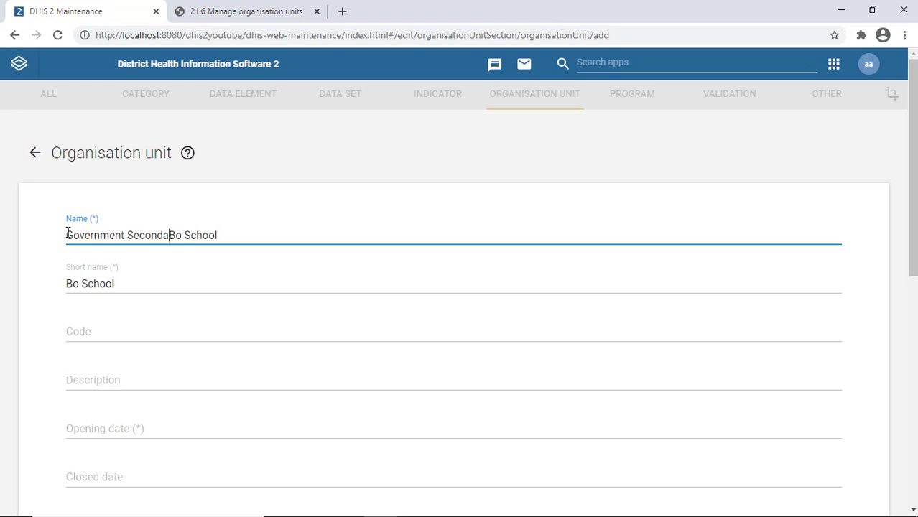
type("School")
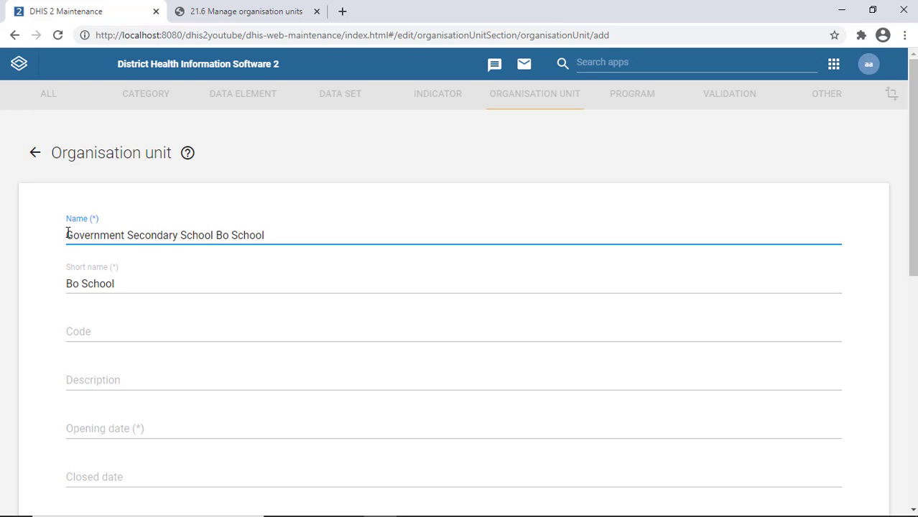
key("BackSpace")
type(",")
double_click(250, 236)
key("BackSpace")
Set the school's opening date to 2000-12-01
left_click(144, 428)
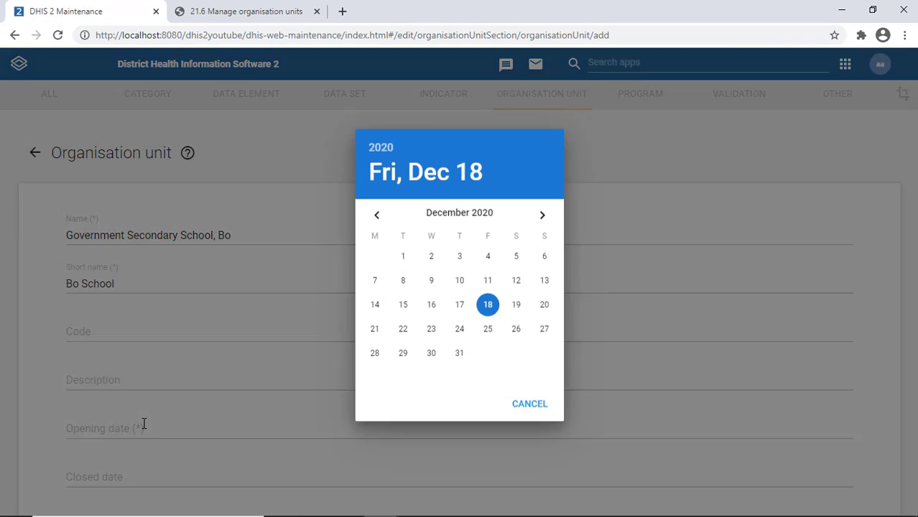
left_click(380, 156)
scroll(459, 266, "up", 9)
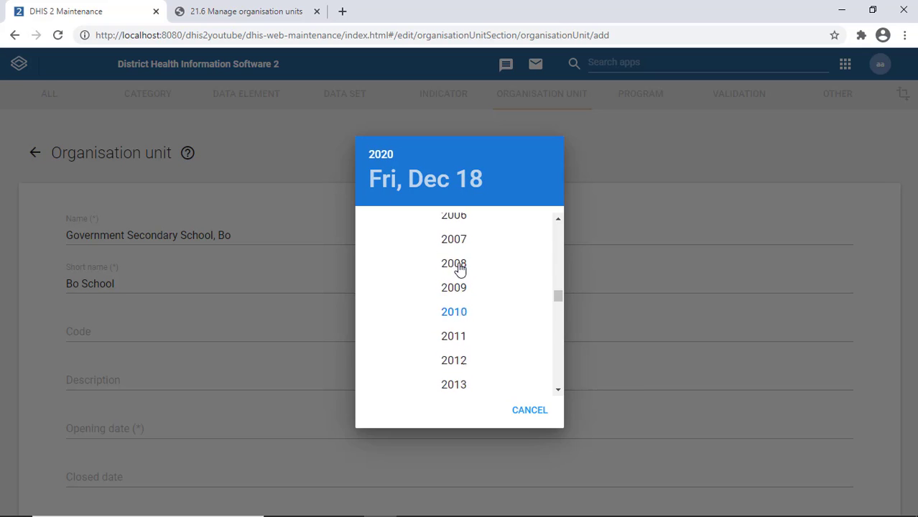
scroll(463, 268, "up", 2)
scroll(458, 284, "down", 4)
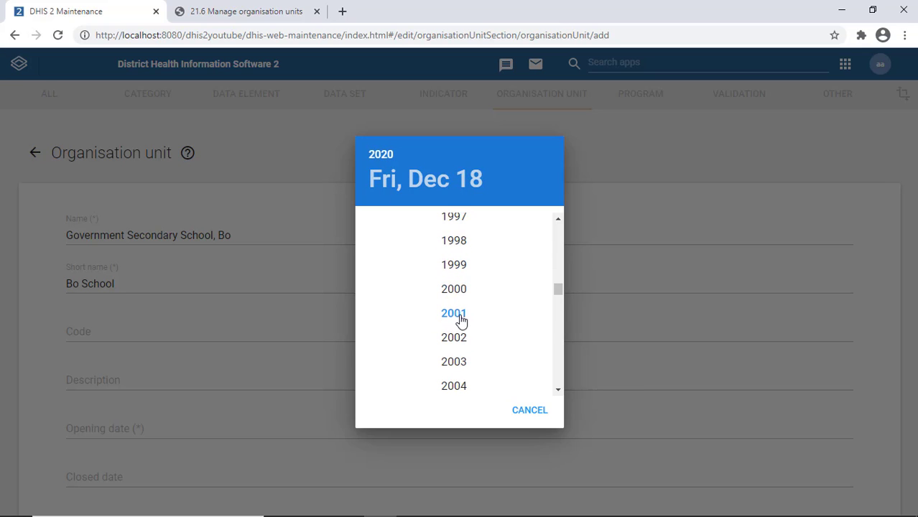
left_click(455, 290)
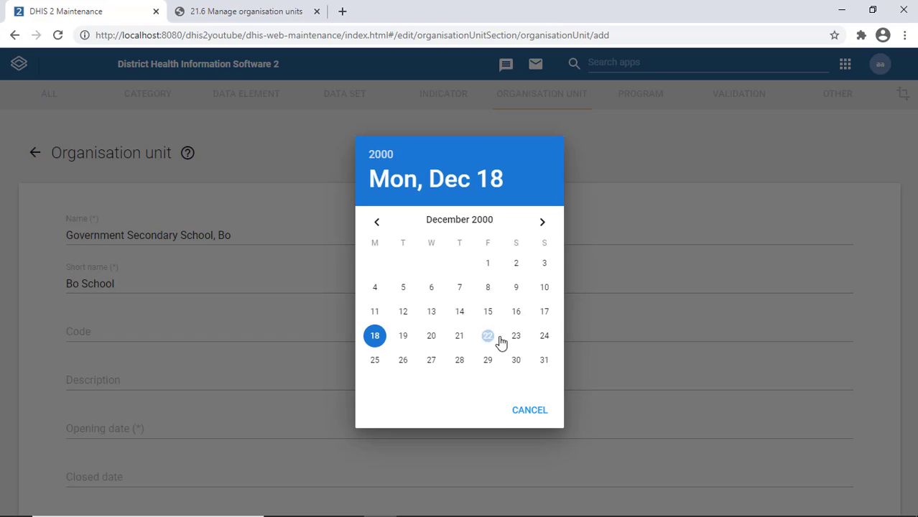
left_click(488, 264)
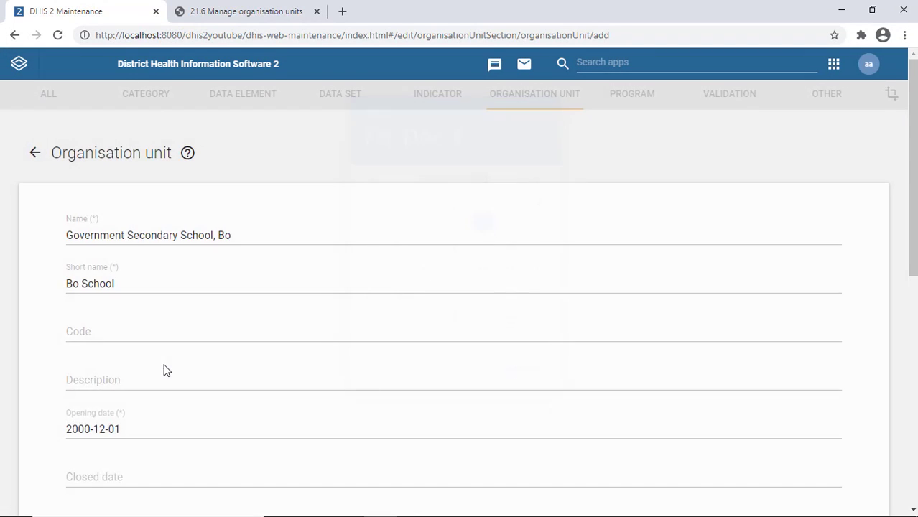
Review the school's contact and coordinate fields, leave them empty, and save the unit
scroll(160, 368, "down", 10)
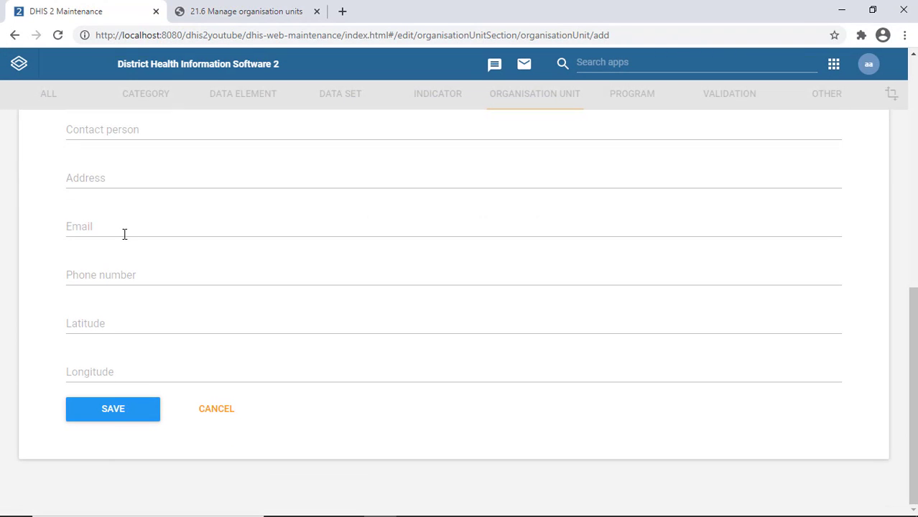
left_click(97, 368)
left_click(92, 327)
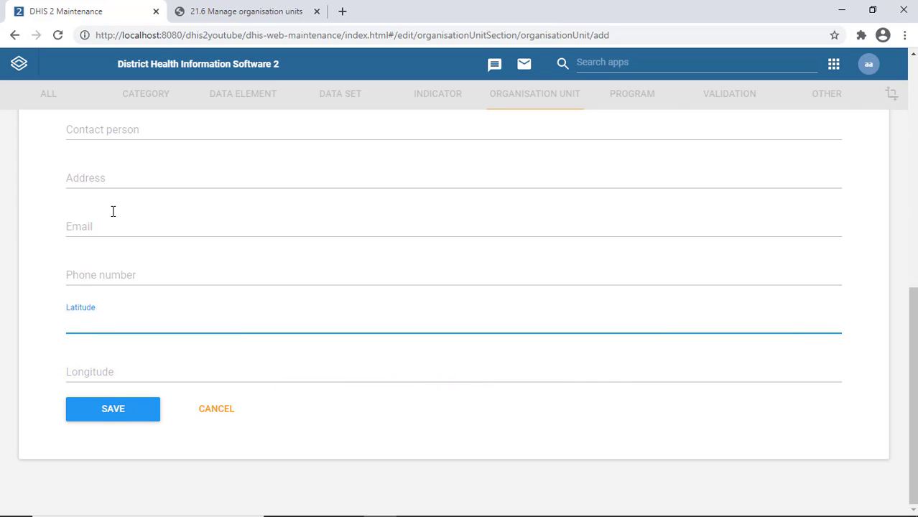
scroll(119, 212, "up", 2)
scroll(122, 215, "down", 2)
left_click(114, 410)
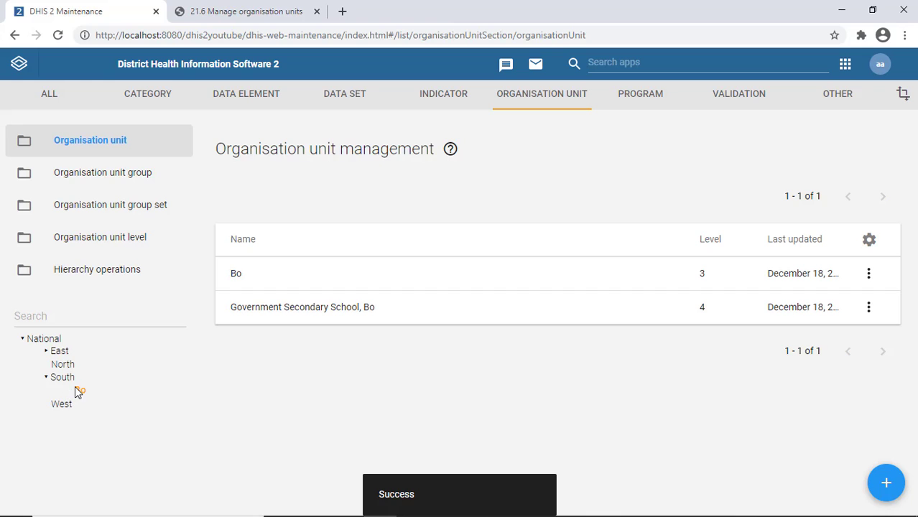
Reload the organisation units and examine the hierarchy under East and South, down to the school beneath Bo
left_click(58, 35)
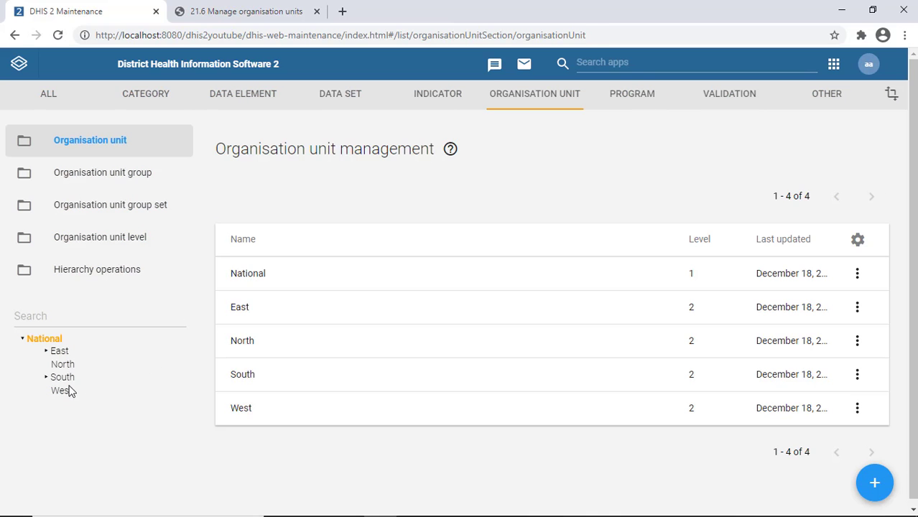
left_click(54, 352)
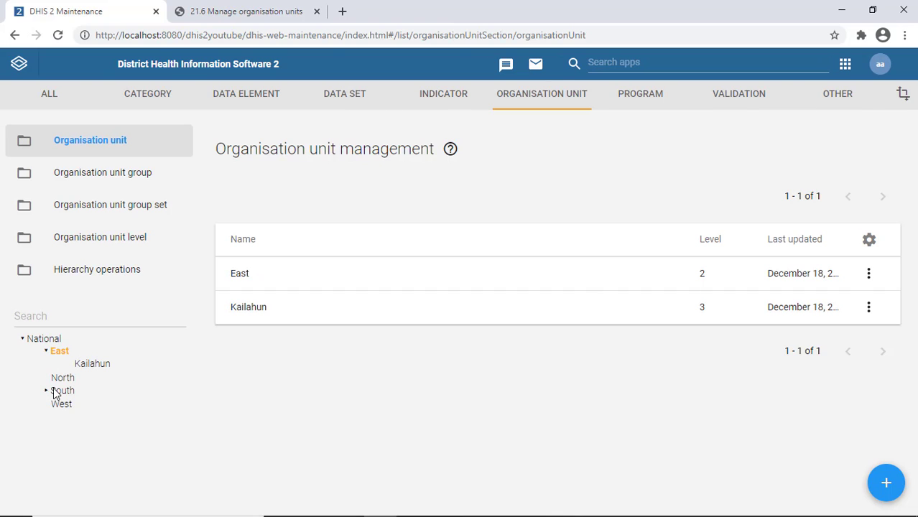
left_click(56, 392)
left_click(79, 404)
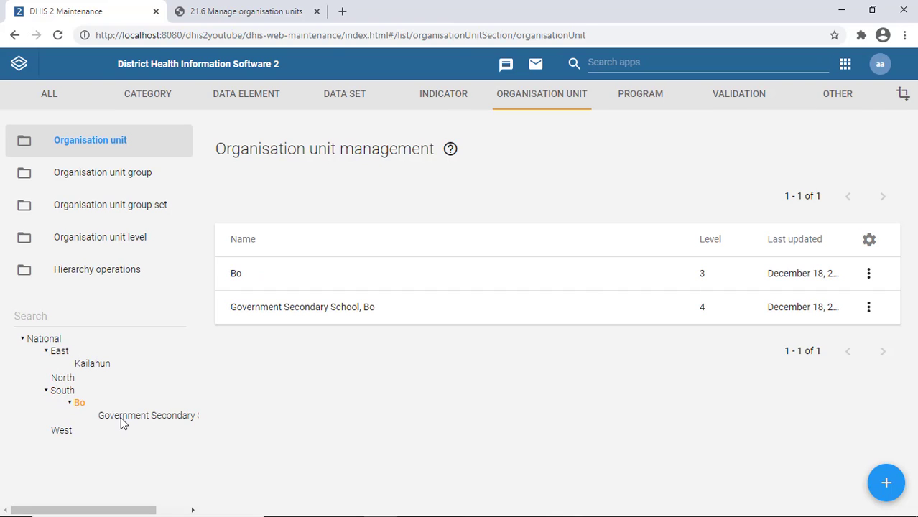
left_click(124, 416)
Start a new organisation unit under the Bo district with name Christ the King College and short name CKC
left_click(80, 405)
left_click(886, 483)
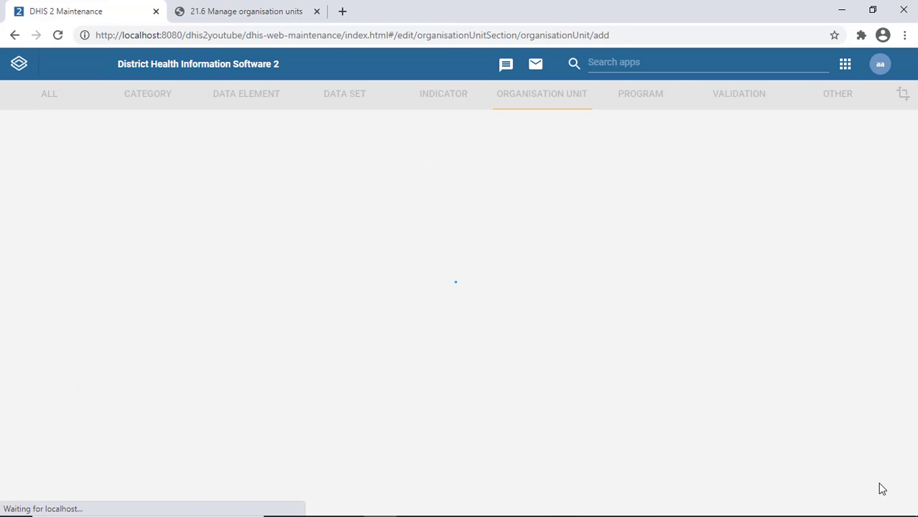
left_click(112, 237)
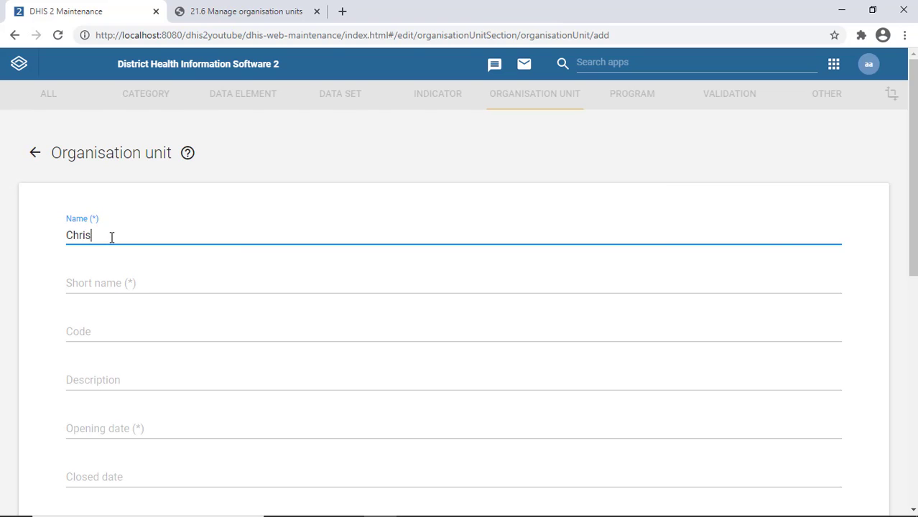
type("Christ the King C")
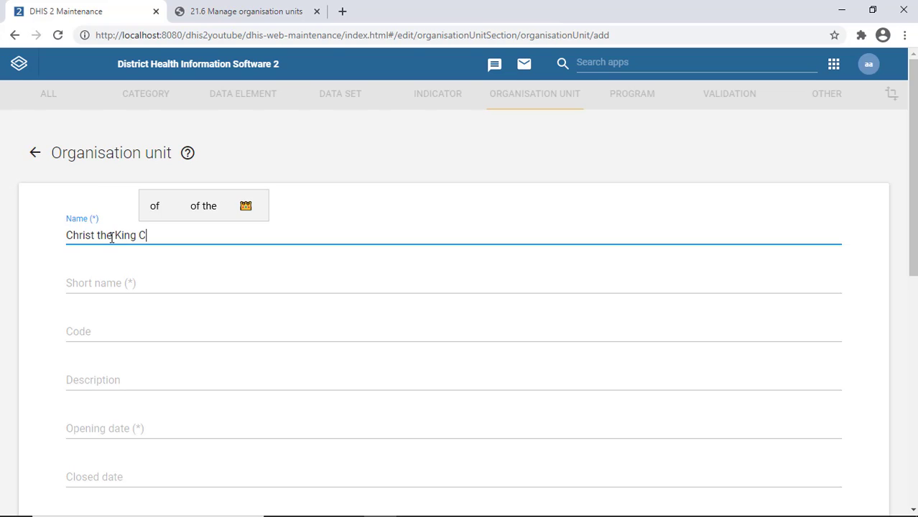
type("ollege")
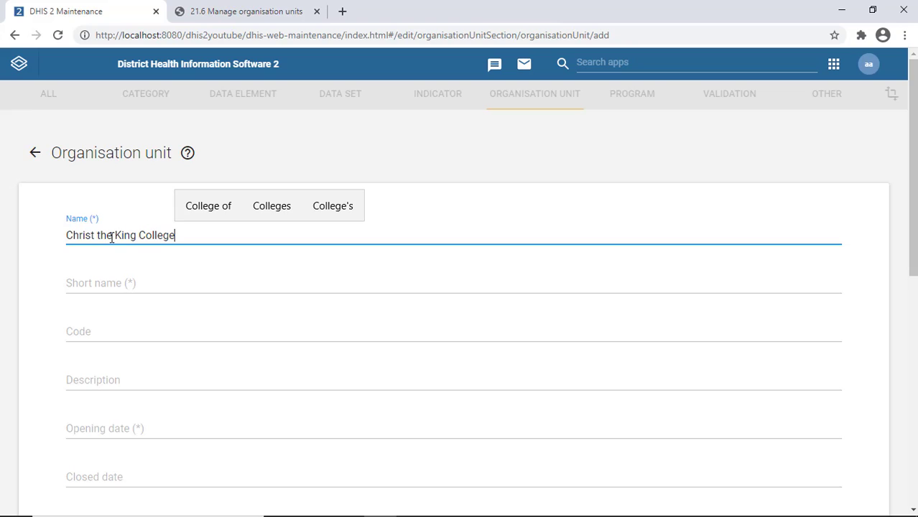
left_click(98, 282)
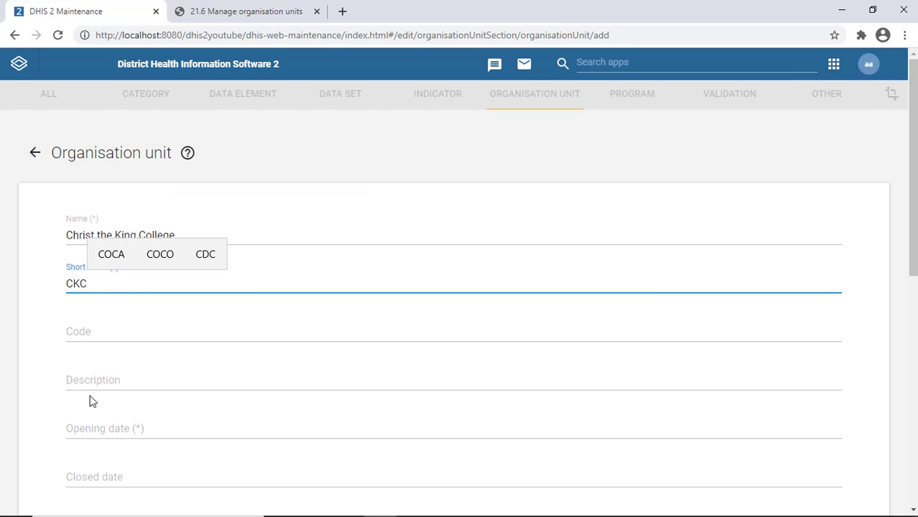
Set the college's opening date to 1986-12-01 and save the unit
left_click(101, 442)
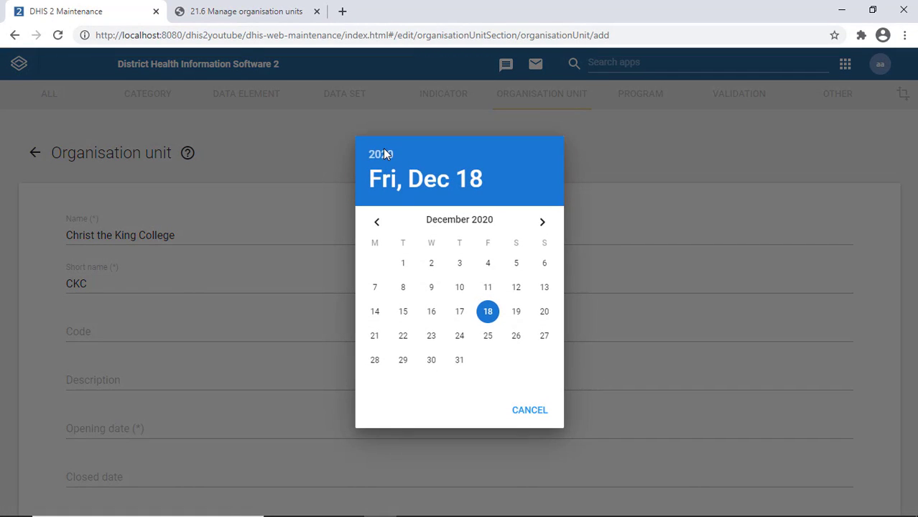
left_click(376, 155)
scroll(460, 294, "up", 10)
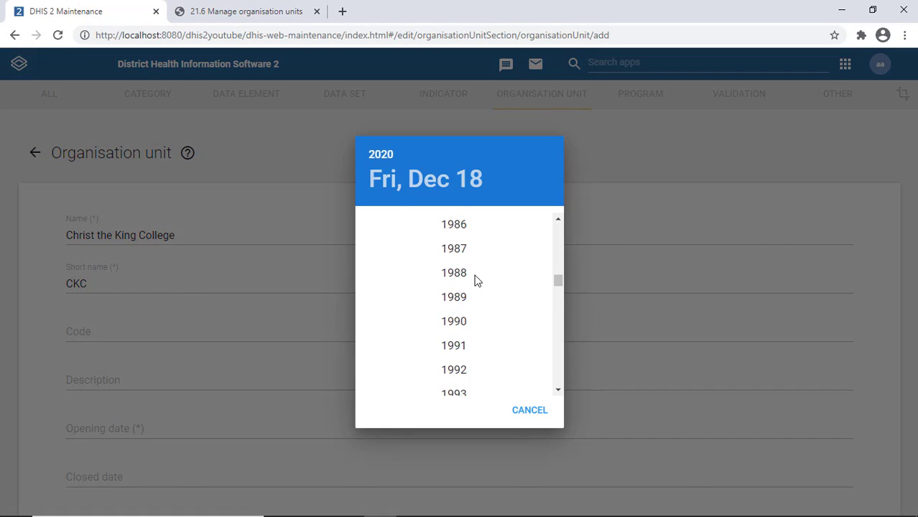
scroll(475, 280, "up", 1)
left_click(463, 267)
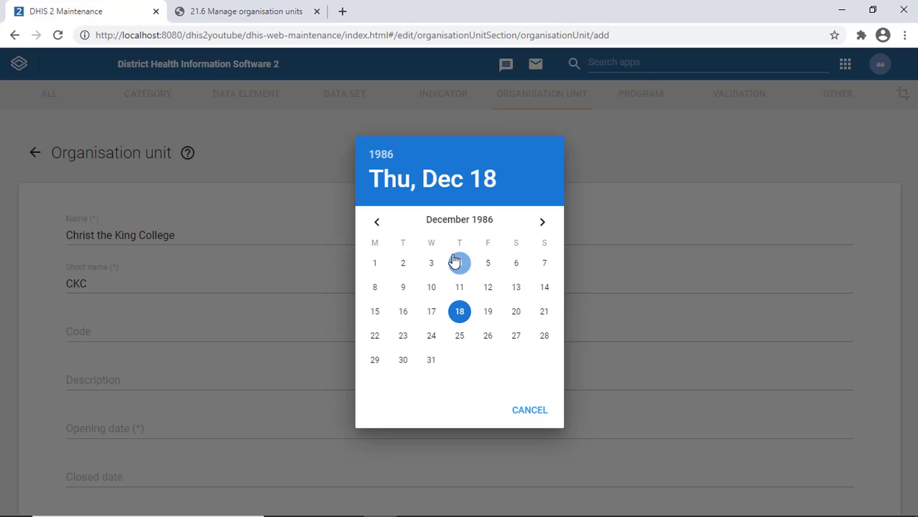
left_click(376, 264)
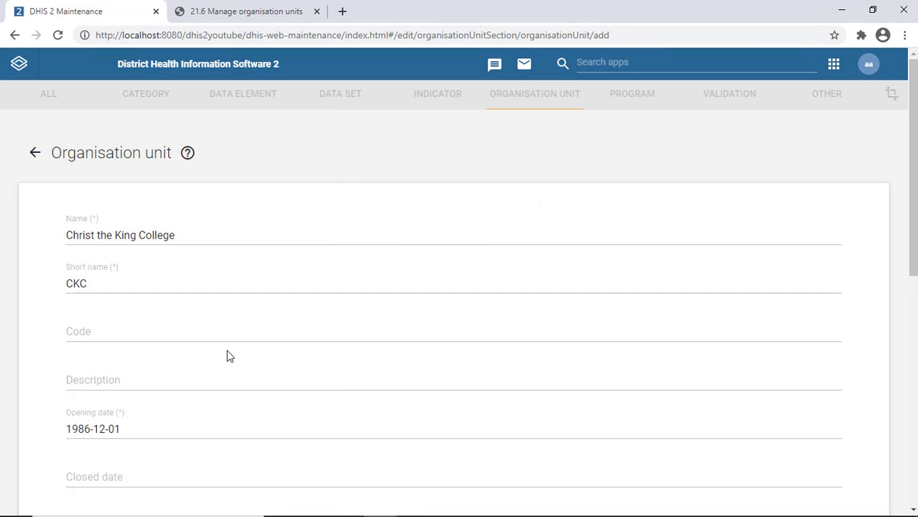
scroll(230, 357, "down", 10)
left_click(112, 412)
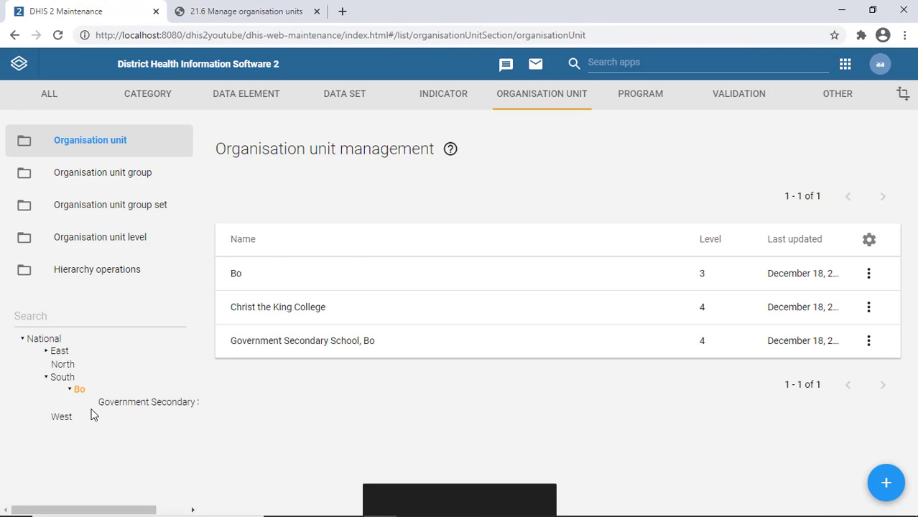
Reload the hierarchy and view both schools beneath the Bo district in the South region
left_click(59, 38)
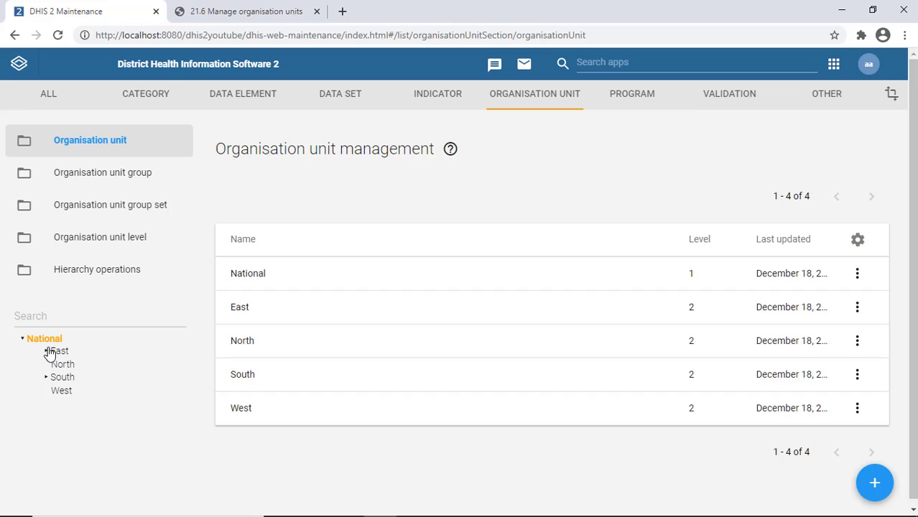
left_click(46, 378)
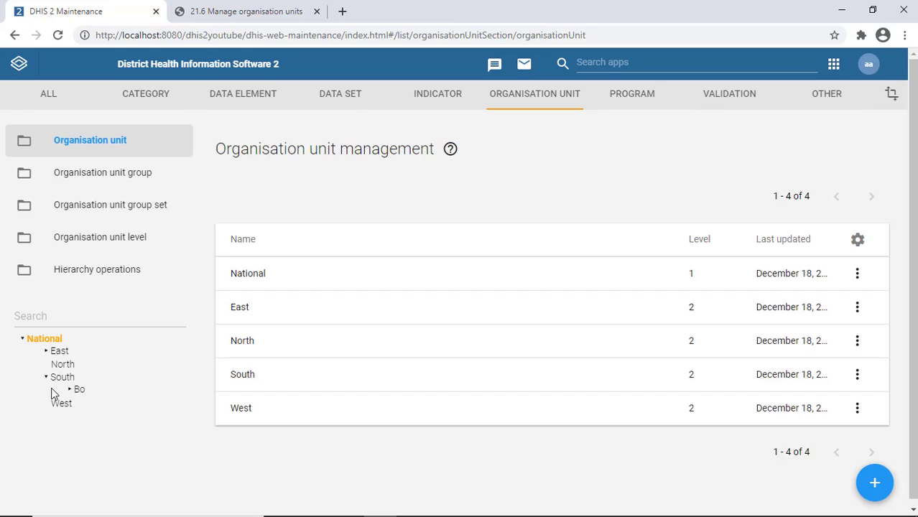
left_click(69, 390)
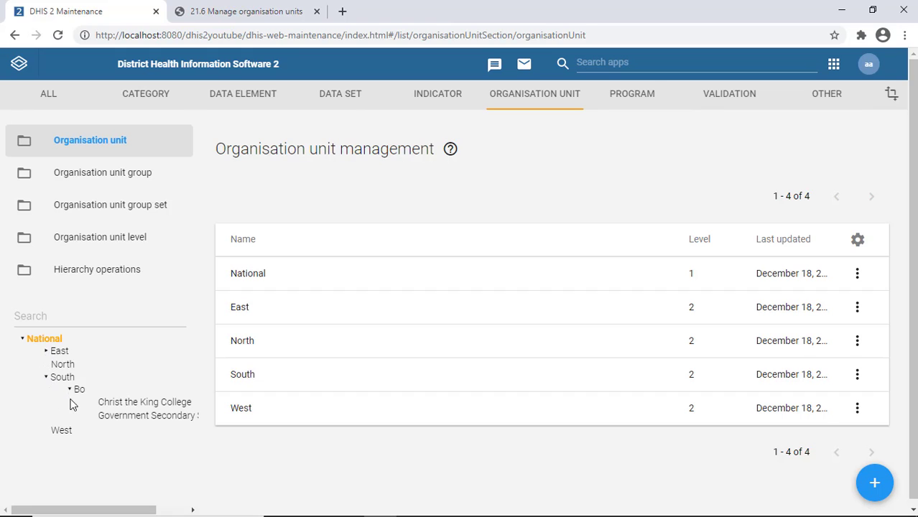
left_click(118, 405)
left_click(163, 417)
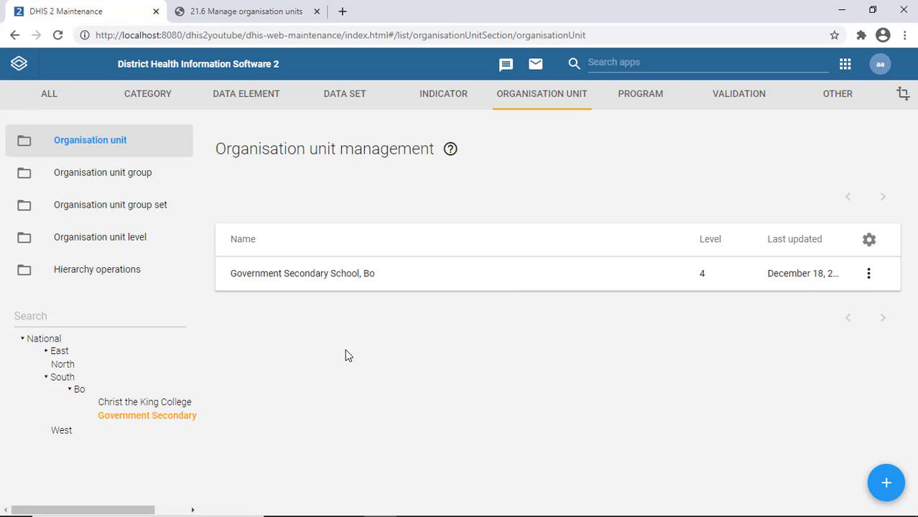
Delete the West region from the reloaded organisation unit hierarchy
left_click(59, 35)
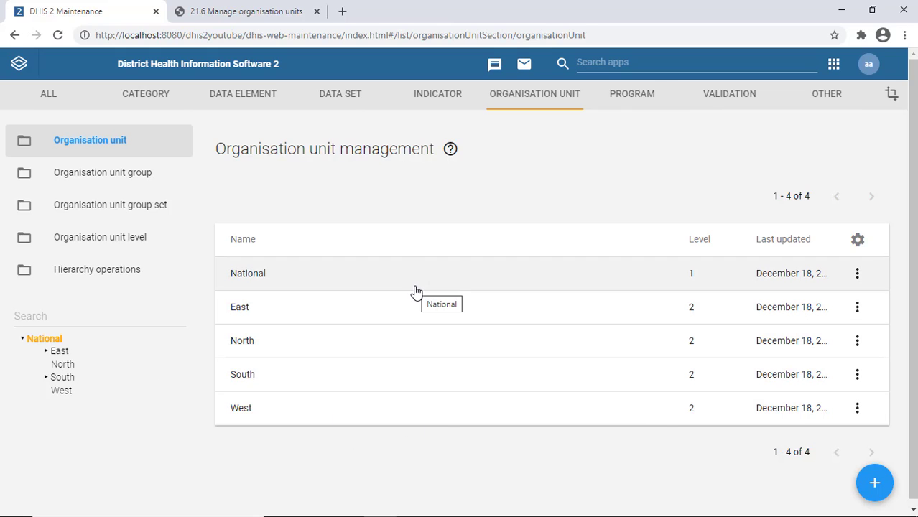
left_click(67, 397)
left_click(869, 273)
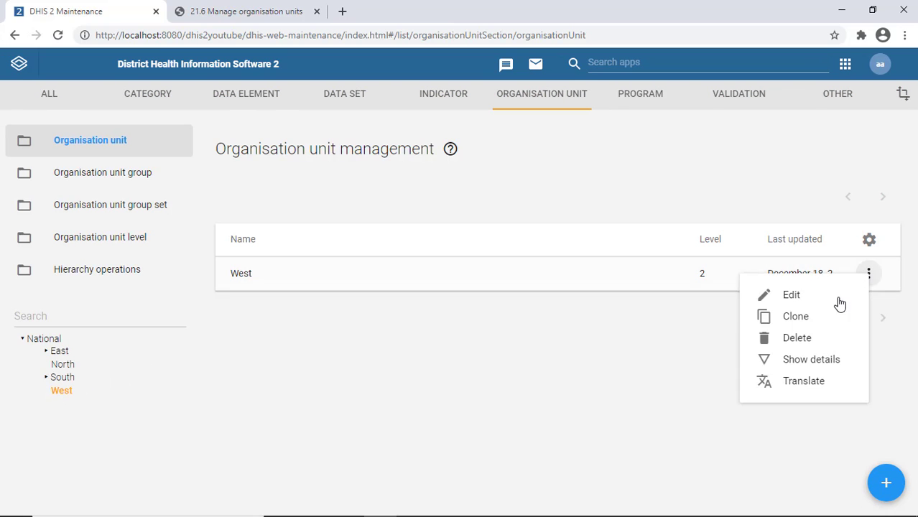
left_click(793, 339)
left_click(575, 495)
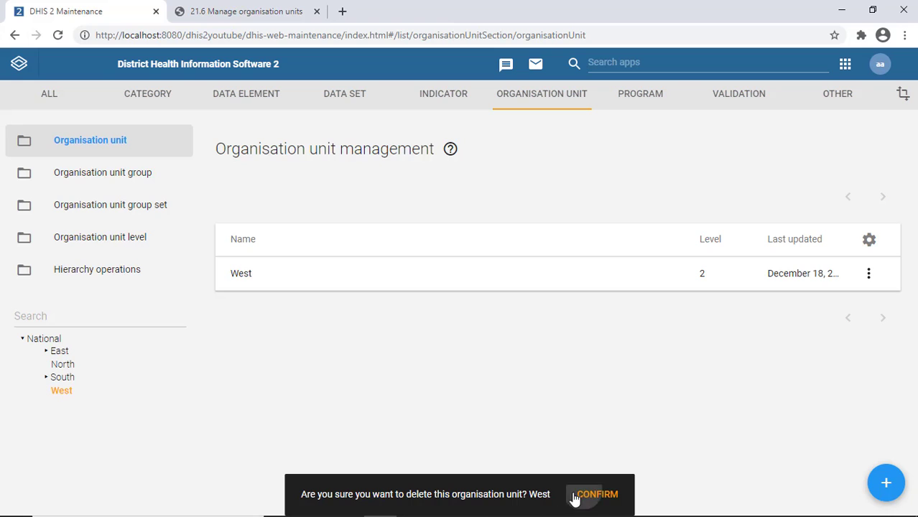
Delete Christ the King College from the Bo district in the South region
left_click(62, 377)
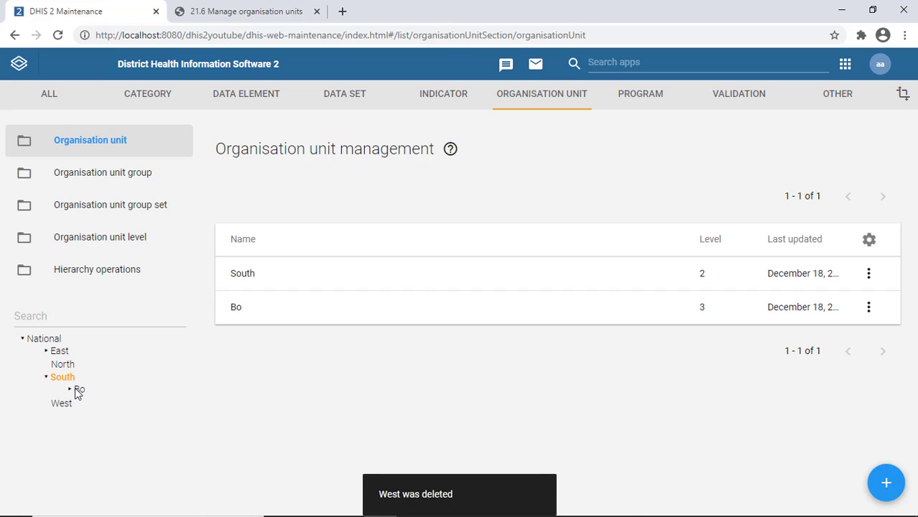
left_click(76, 389)
left_click(111, 403)
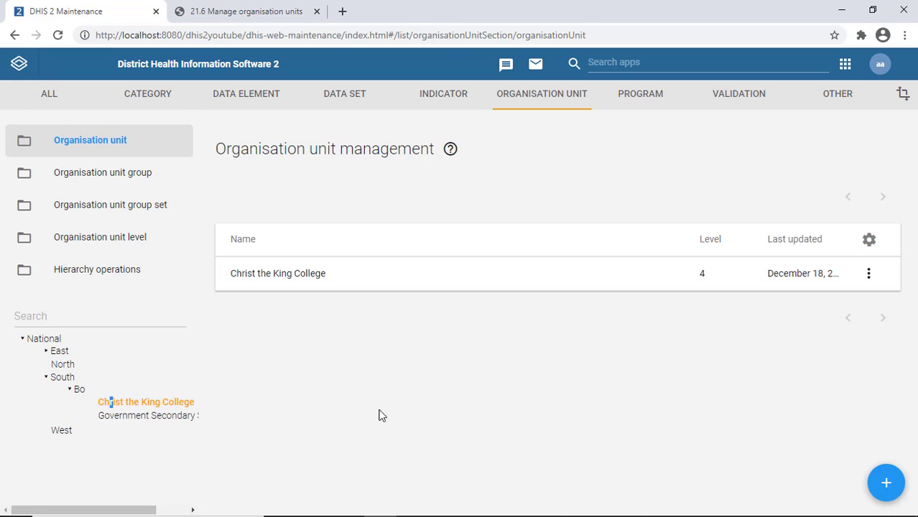
left_click(869, 275)
left_click(803, 339)
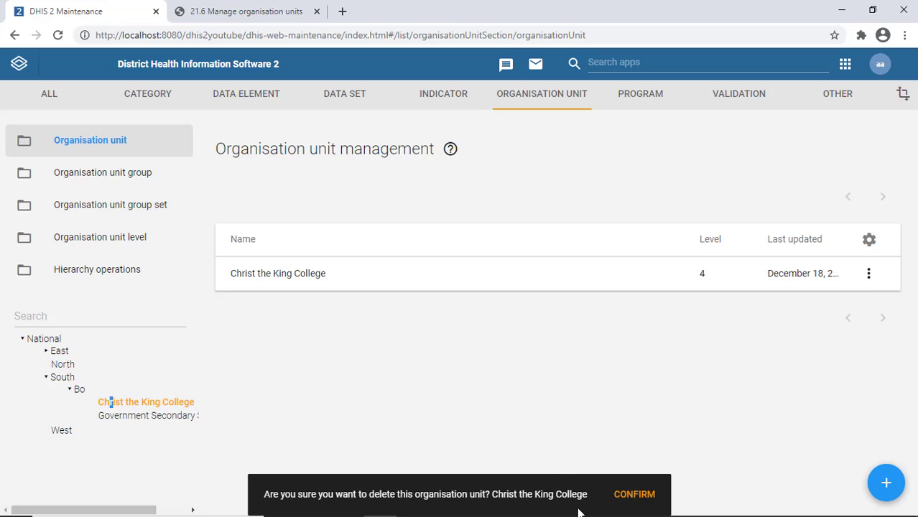
left_click(635, 495)
Delete Government Secondary School, Bo, and collapse the Bo district in the hierarchy
left_click(139, 415)
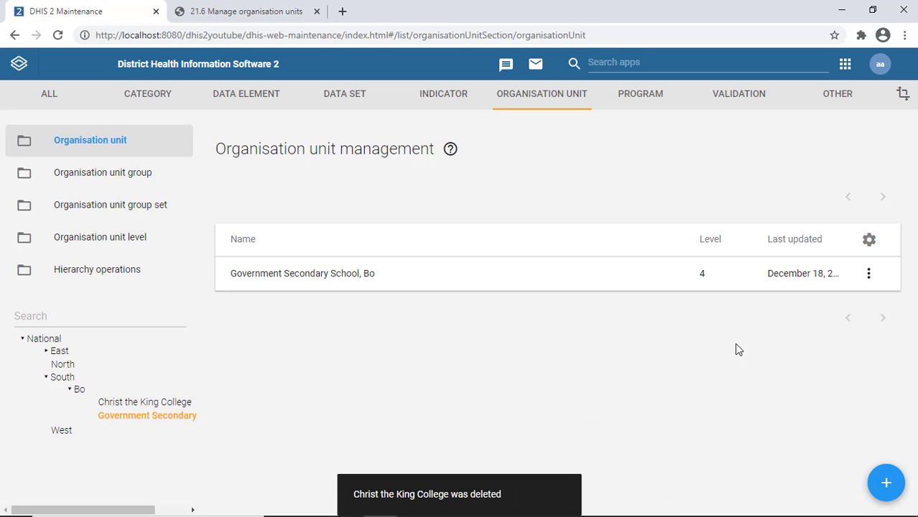
left_click(869, 276)
left_click(801, 339)
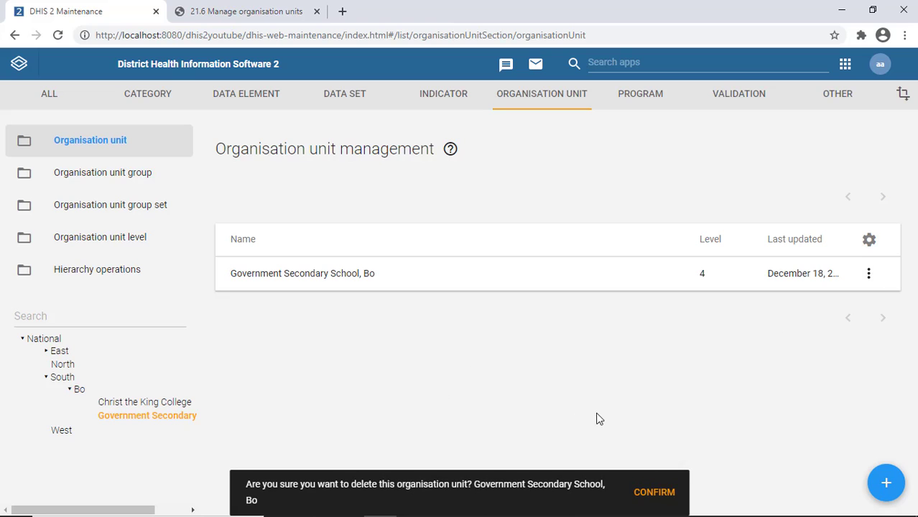
left_click(652, 495)
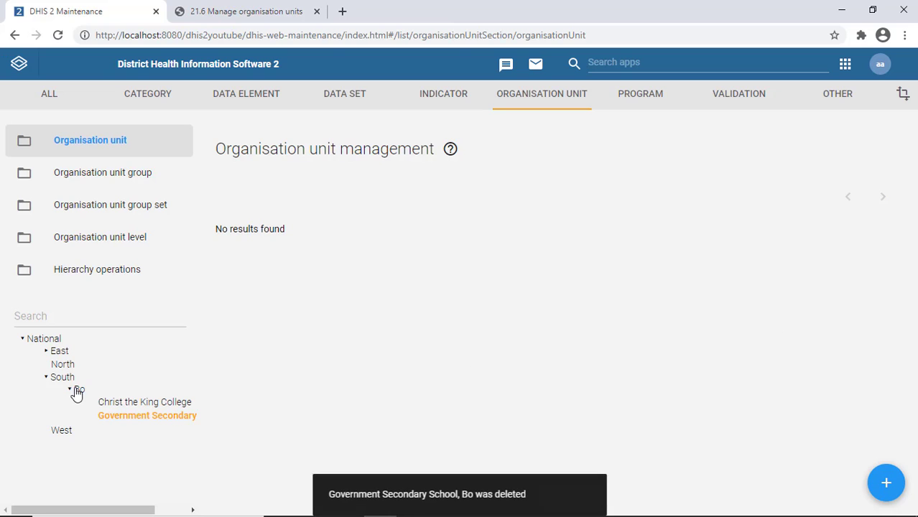
left_click(69, 389)
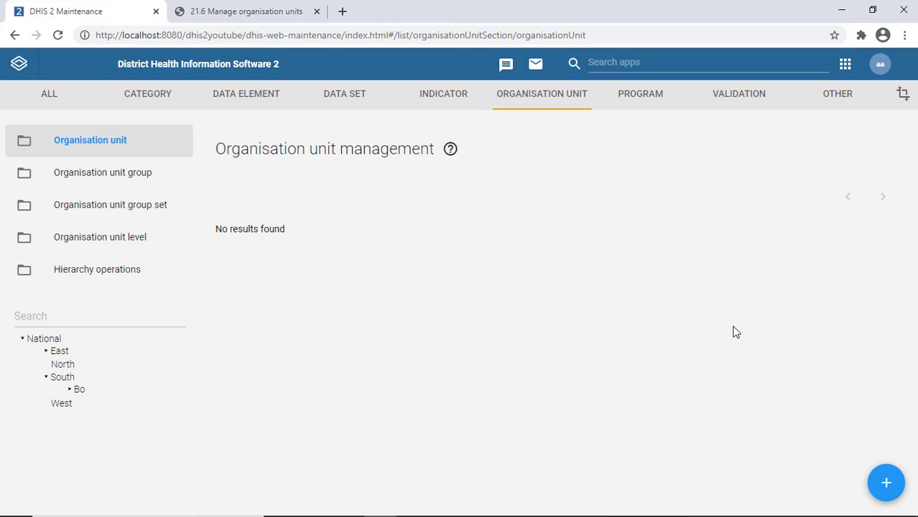
Reload the organisation units and delete the North region
left_click(58, 35)
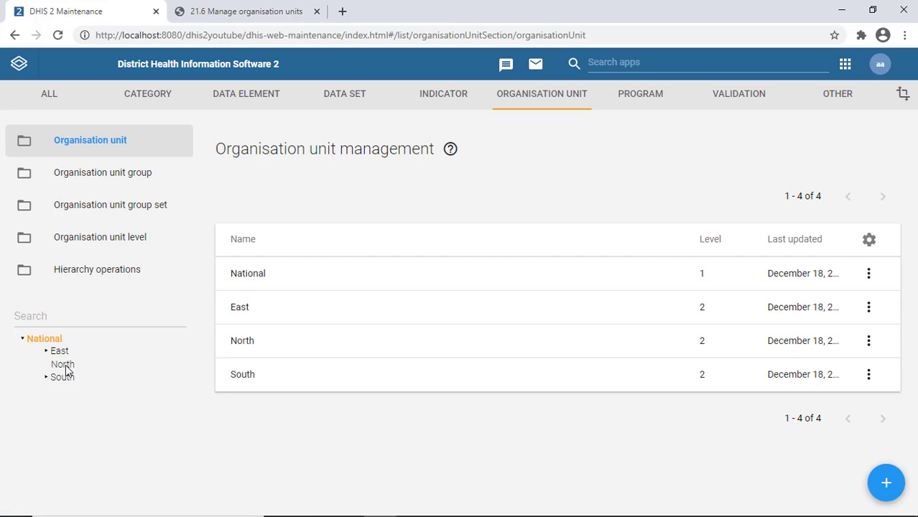
left_click(63, 365)
left_click(869, 277)
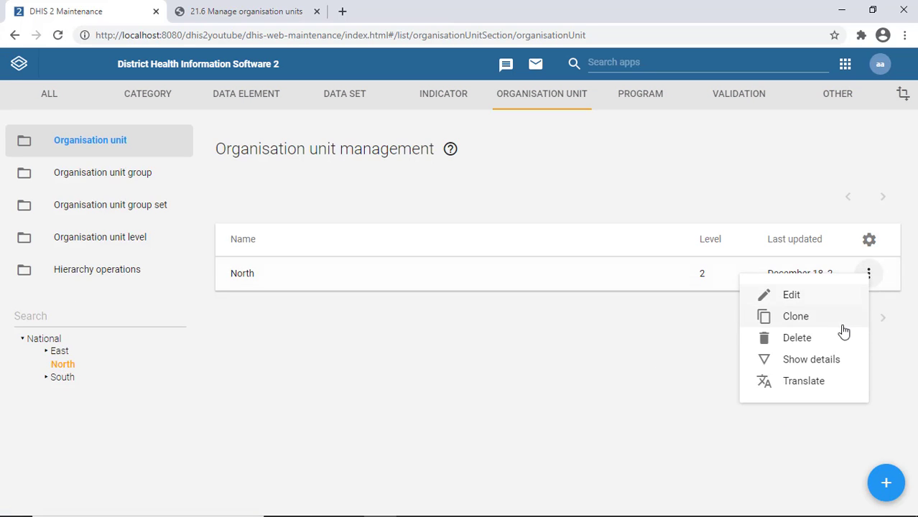
left_click(811, 339)
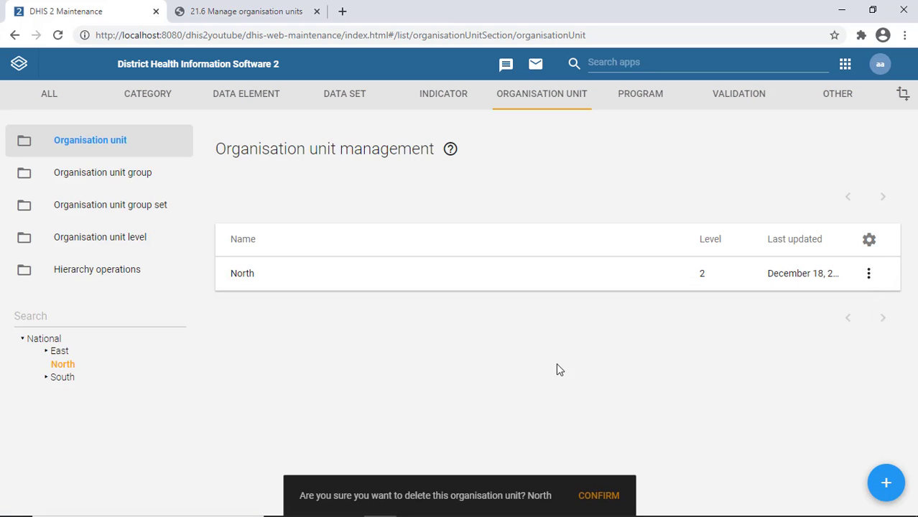
left_click(602, 495)
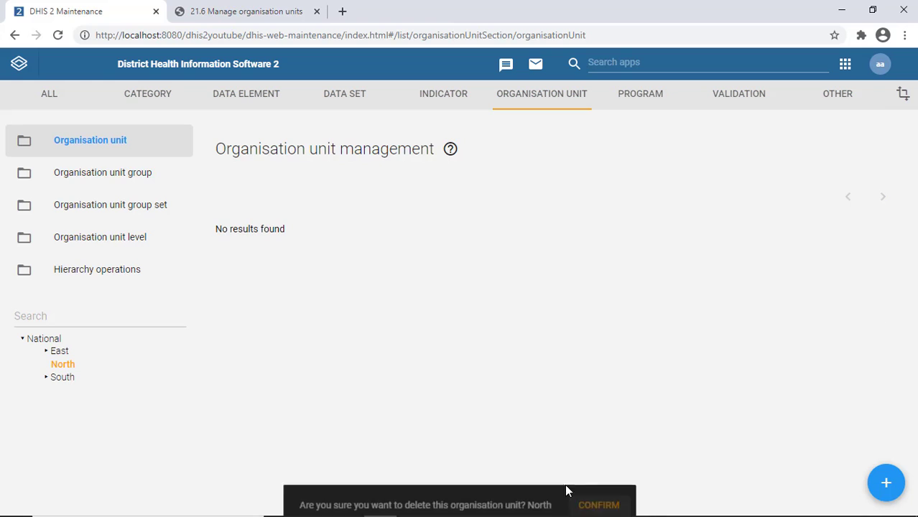
Delete the Bo district from the South region
left_click(45, 378)
left_click(80, 390)
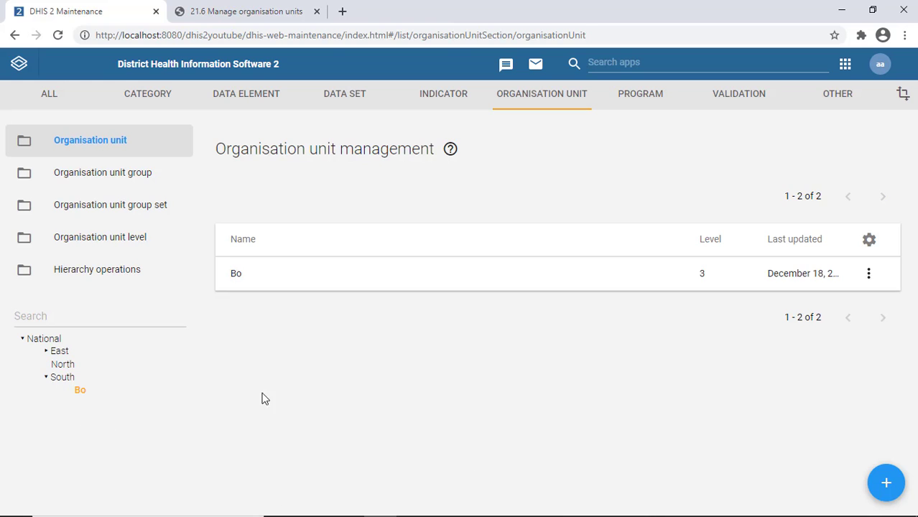
left_click(868, 274)
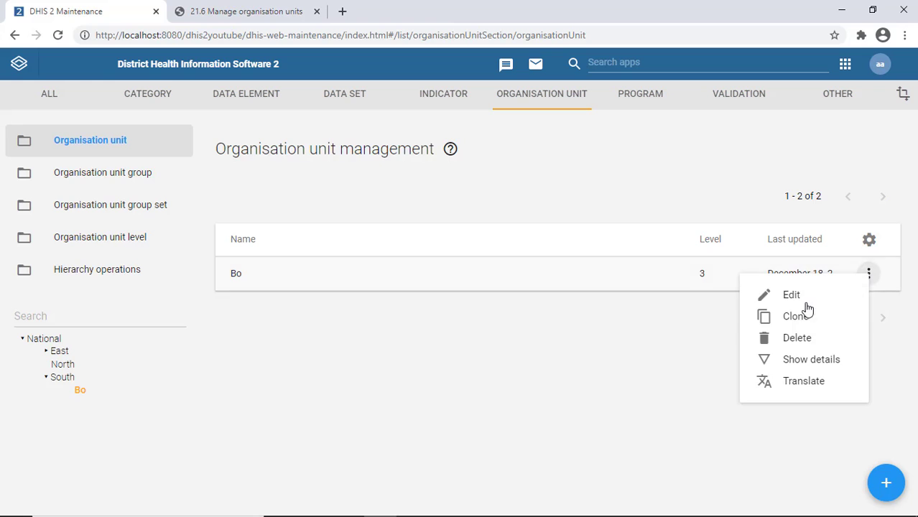
left_click(770, 339)
left_click(594, 498)
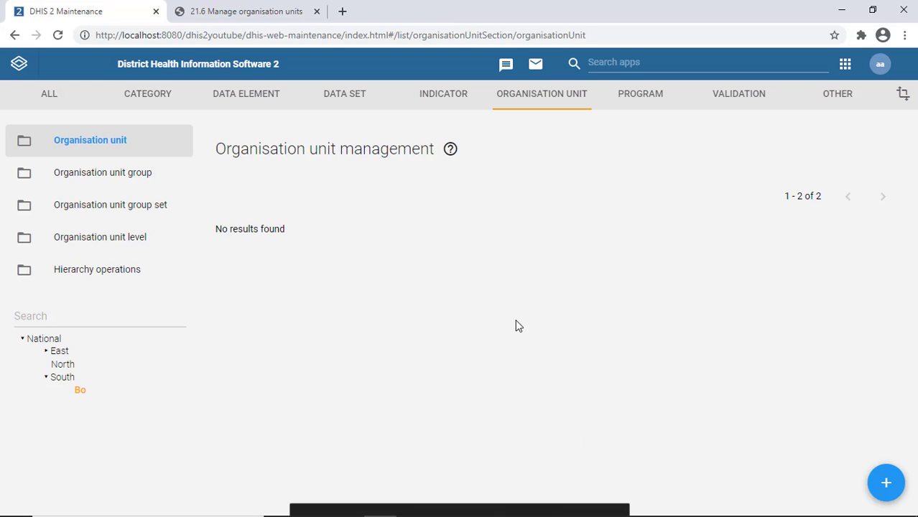
Delete the South region and reload the organisation unit hierarchy
left_click(61, 378)
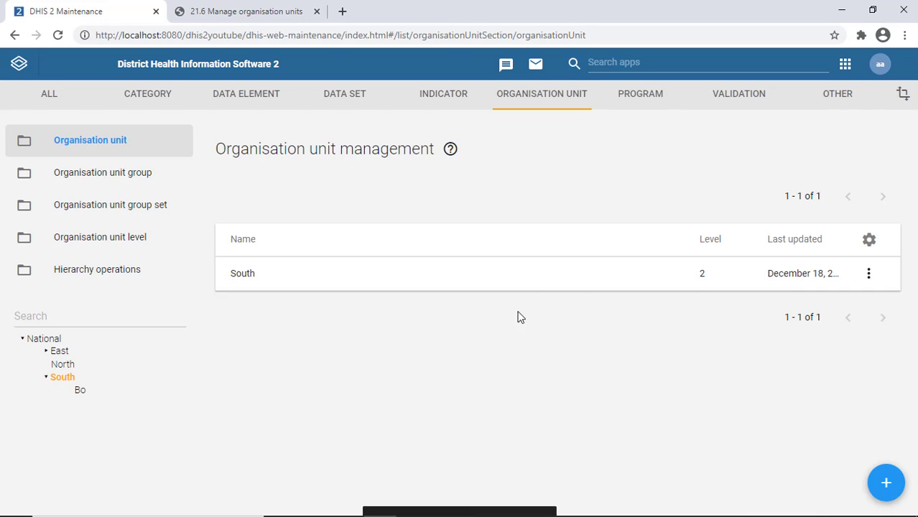
left_click(869, 273)
left_click(798, 338)
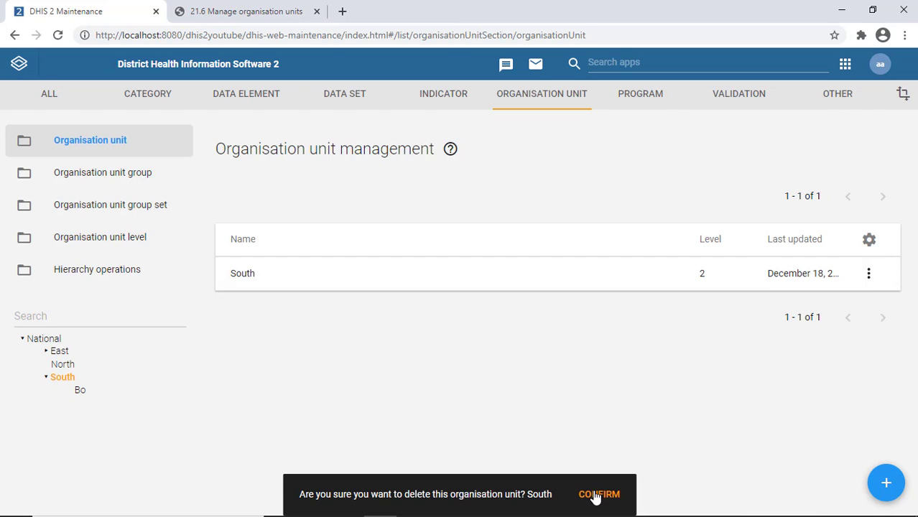
left_click(598, 495)
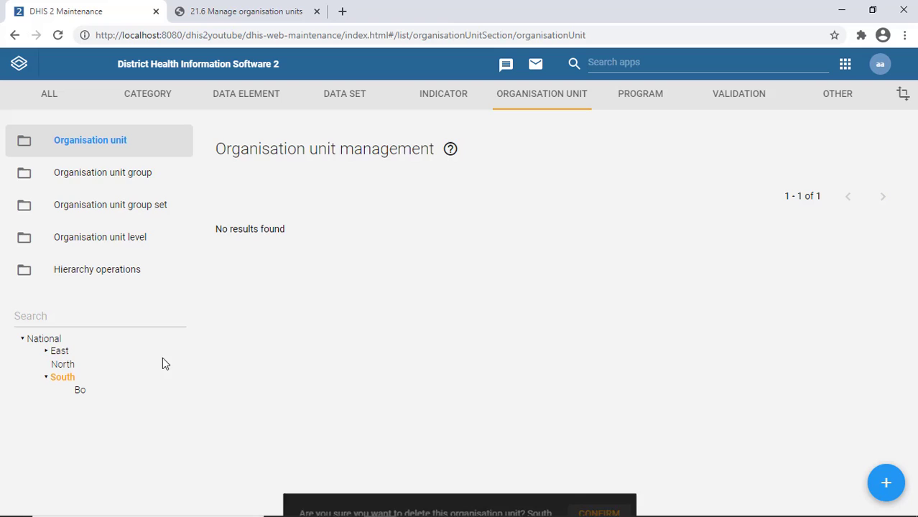
left_click(58, 35)
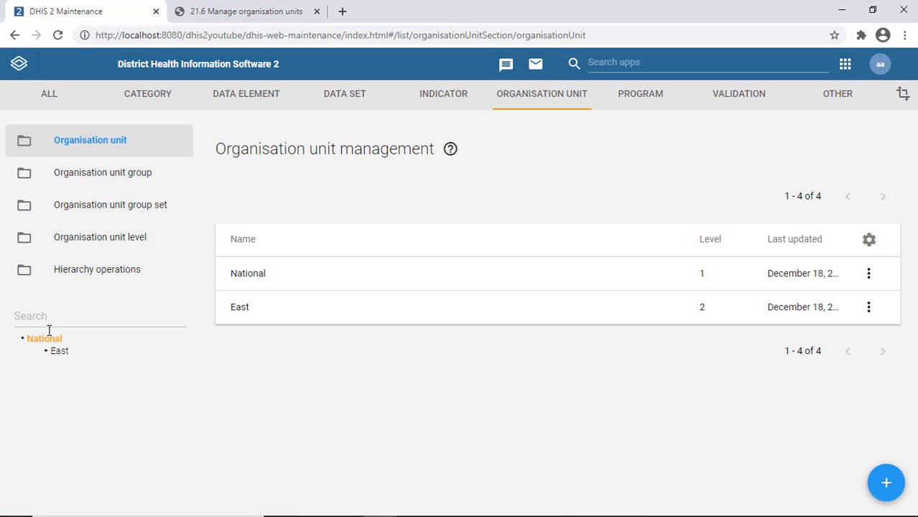
Try to delete the East region while the Kailahun district is still under it
left_click(58, 352)
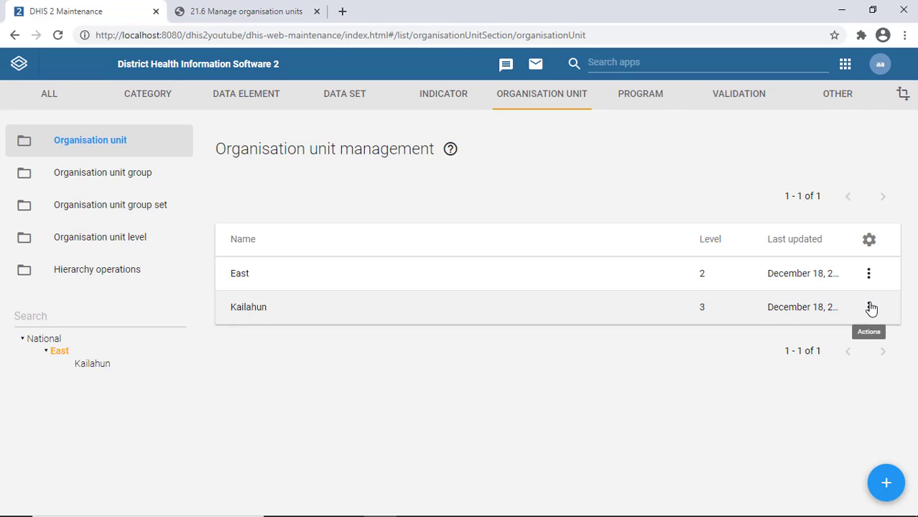
left_click(869, 274)
left_click(797, 339)
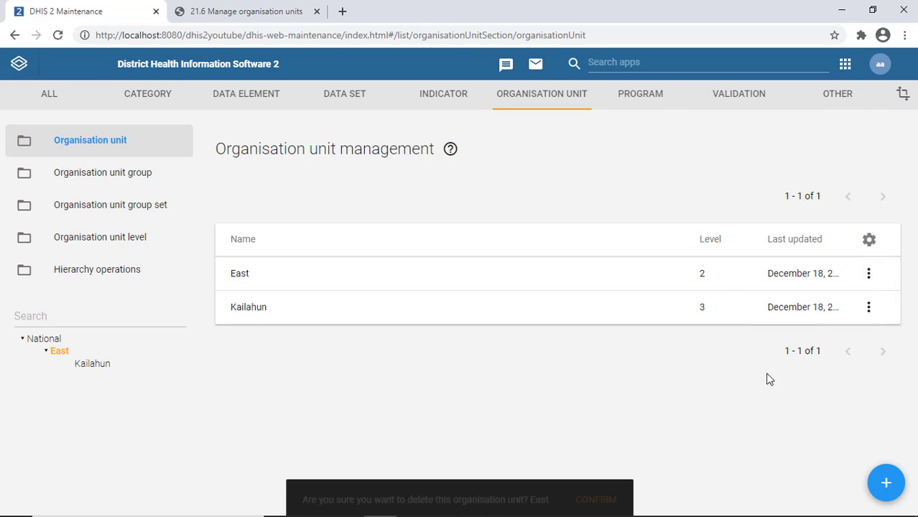
left_click(594, 438)
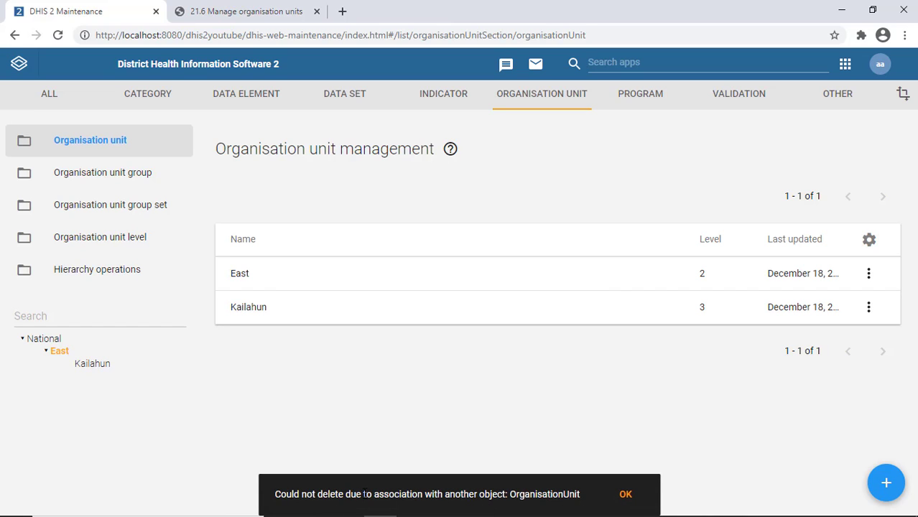
left_click(625, 493)
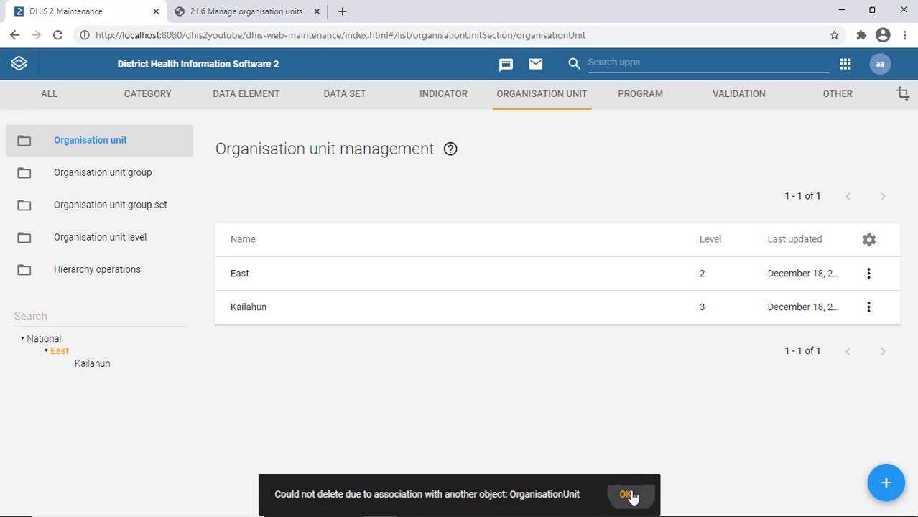
Delete the Kailahun district from the East region
left_click(84, 367)
left_click(868, 274)
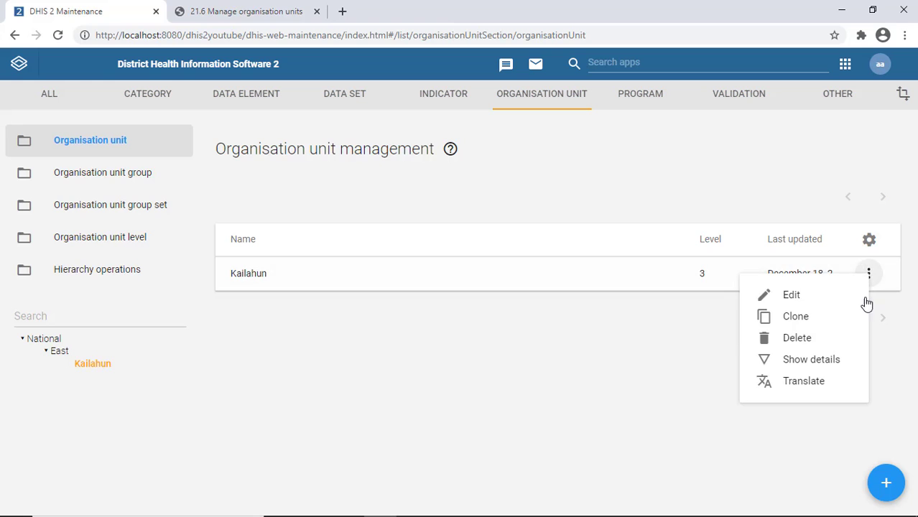
left_click(799, 337)
left_click(605, 494)
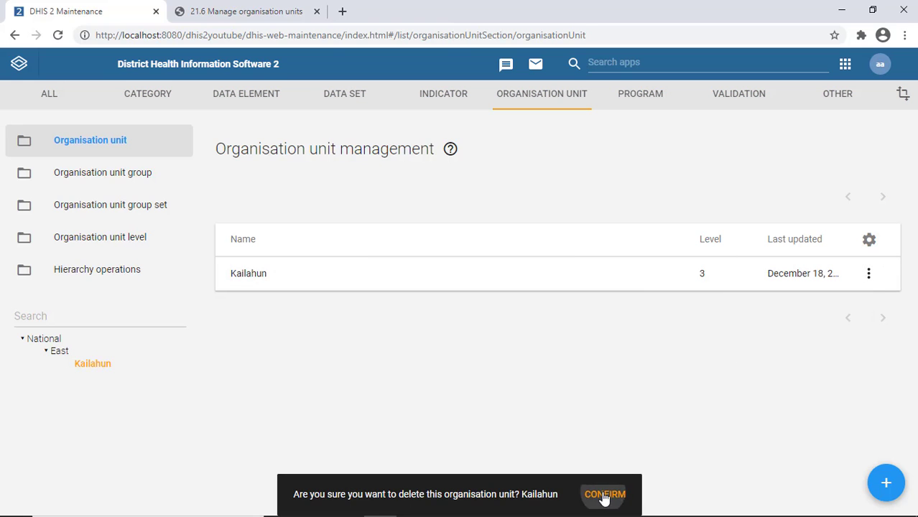
Delete the East region and reload the organisation unit hierarchy
left_click(58, 351)
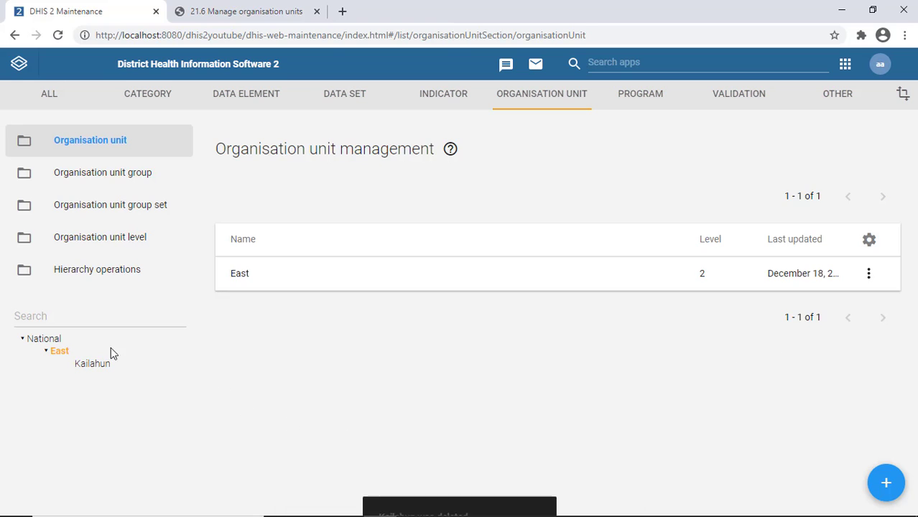
left_click(869, 274)
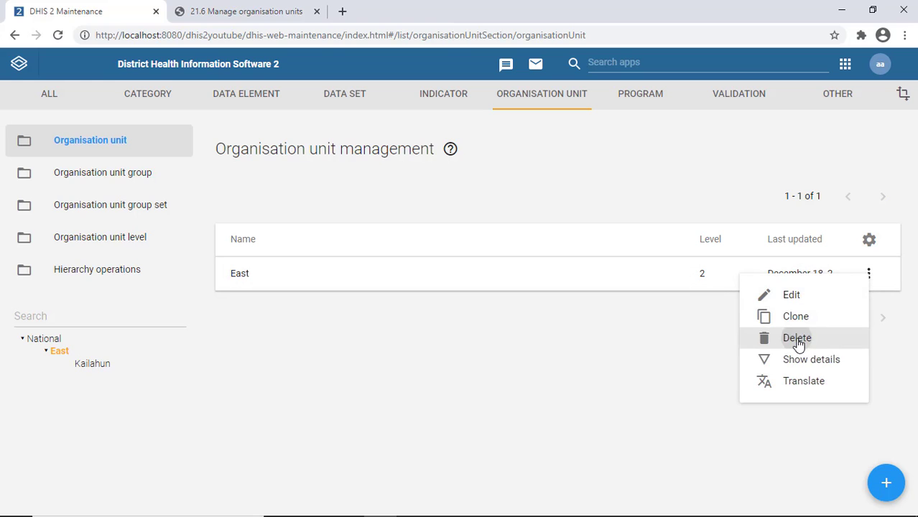
left_click(798, 340)
left_click(605, 495)
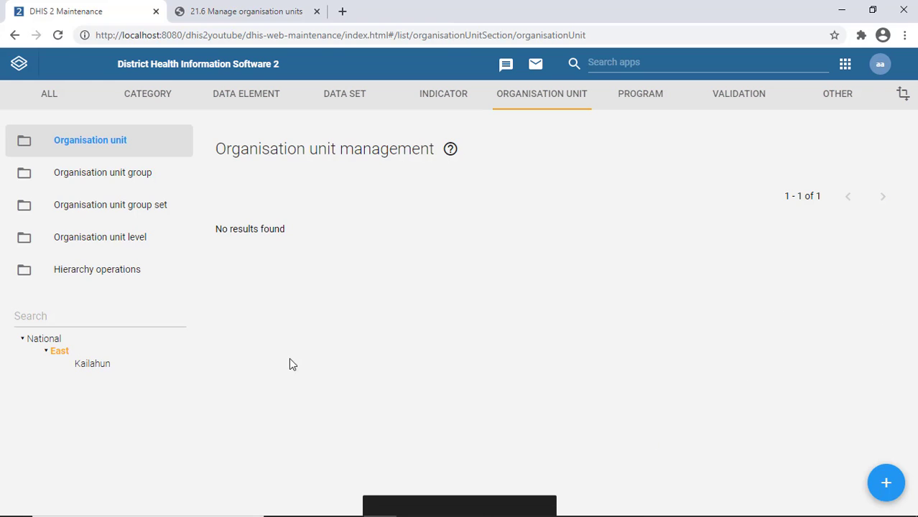
left_click(61, 36)
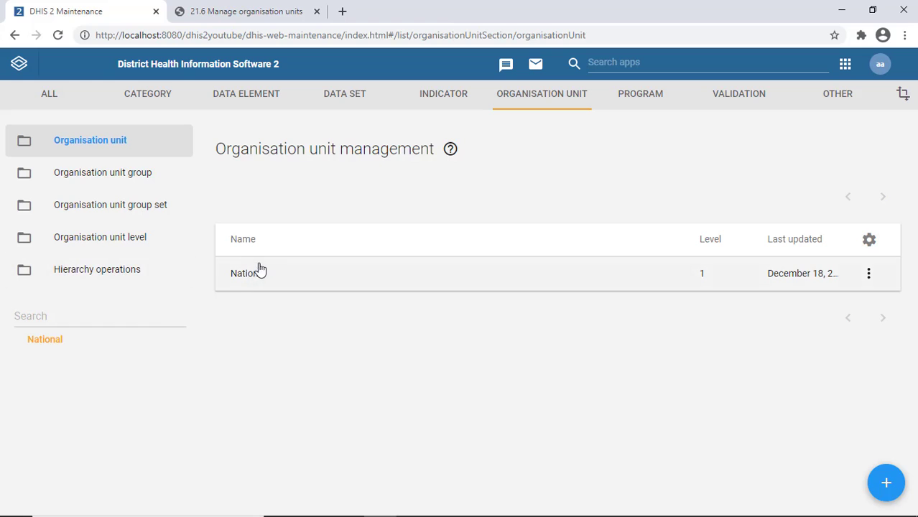
Show the details of the National organisation unit and copy its Id
left_click(869, 274)
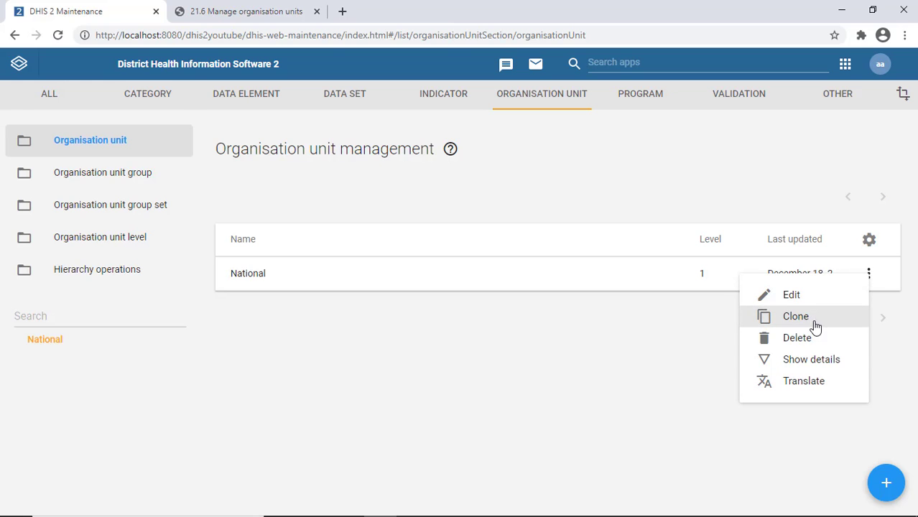
left_click(825, 363)
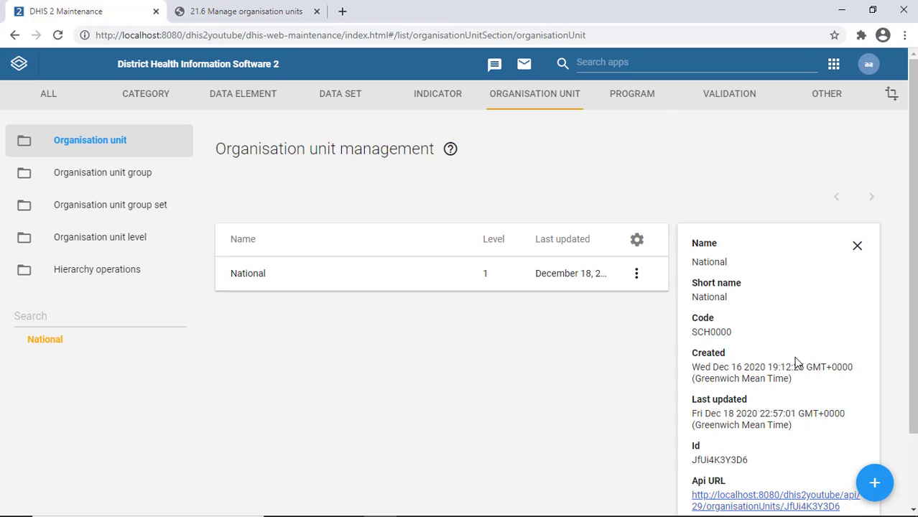
scroll(784, 416, "down", 2)
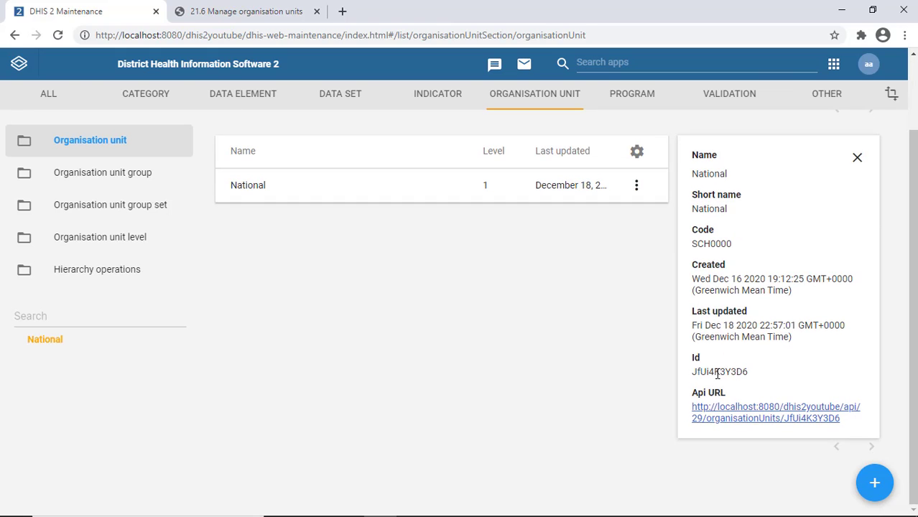
double_click(717, 374)
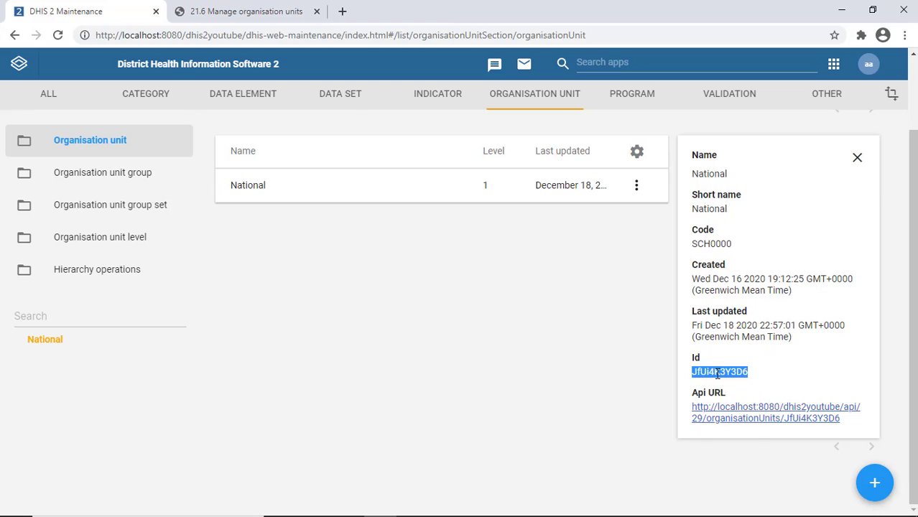
right_click(717, 373)
left_click(715, 383)
Switch to Excel, open the recent file OrgUnitSample.csv from the DHIS2 OrgUnits folder and maximize its window
mouse_move(463, 514)
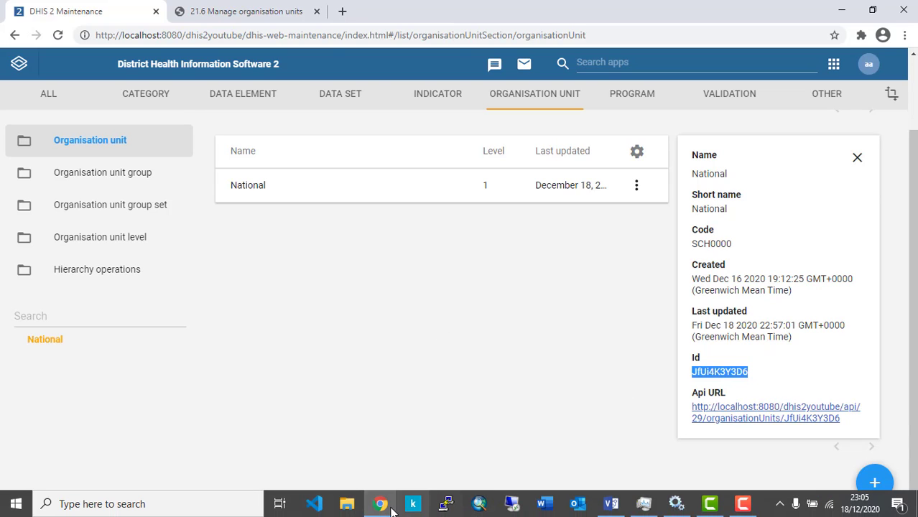
left_click(215, 512)
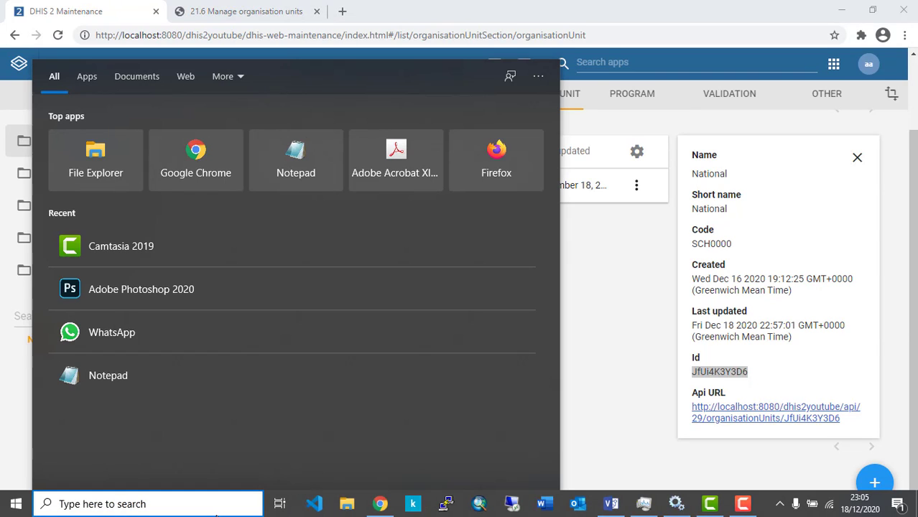
type("ex")
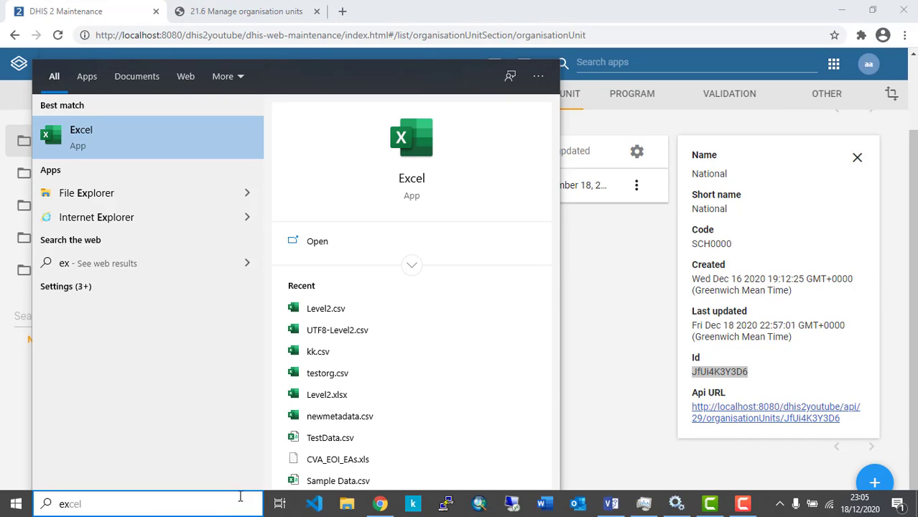
left_click(130, 135)
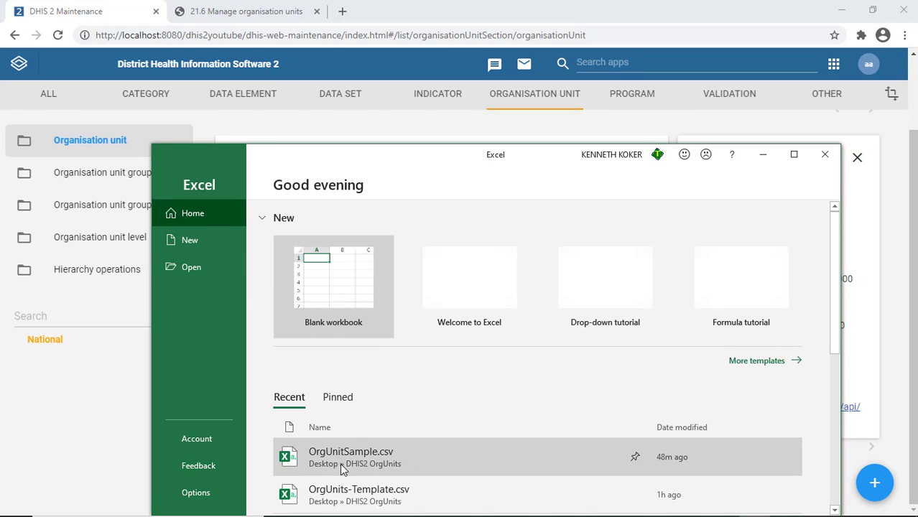
left_click(340, 460)
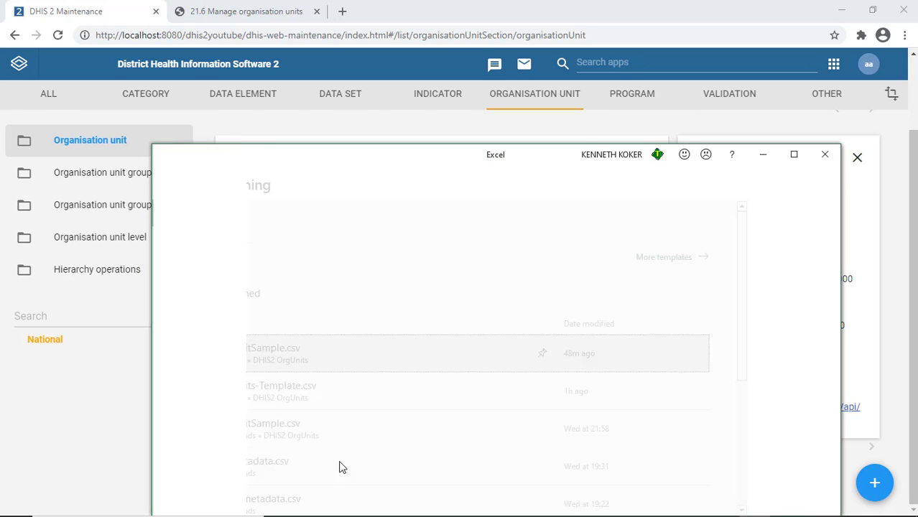
left_click(794, 154)
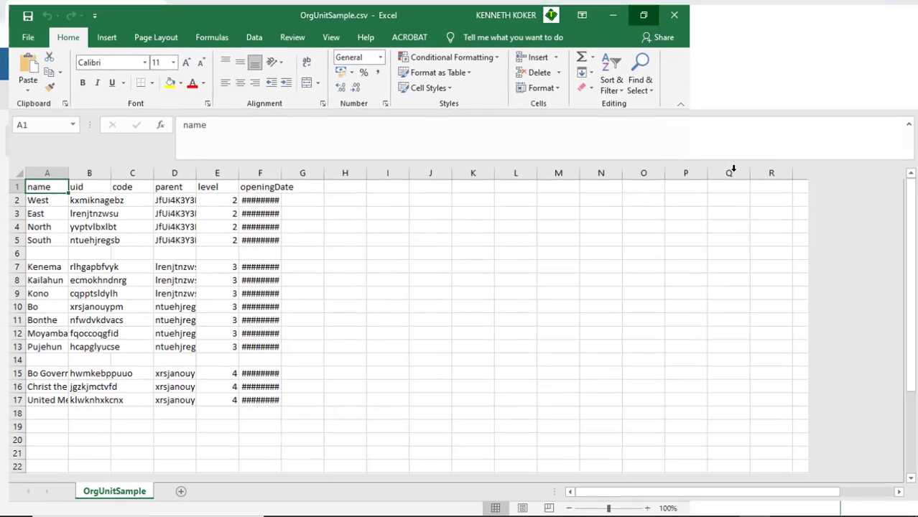
Adjust the widths of the name, uid, parent, level and openingDate columns to make their contents easier to read
double_click(188, 167)
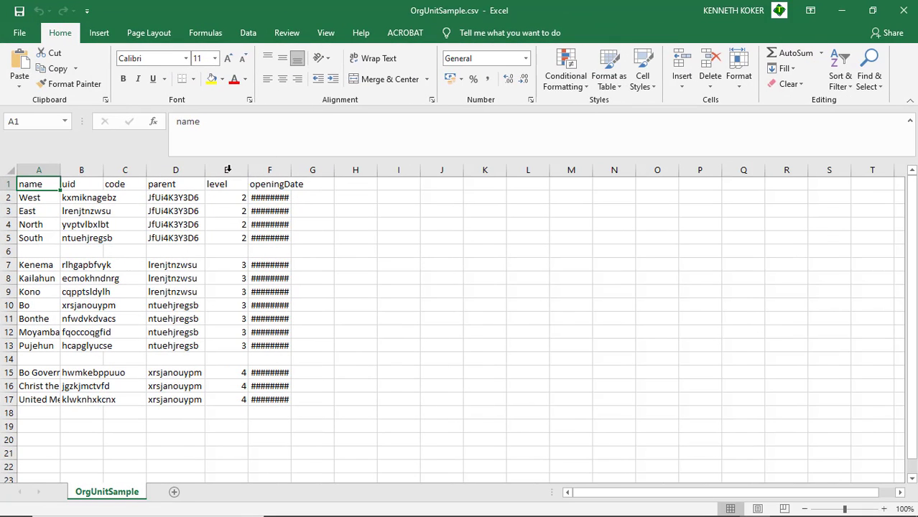
double_click(245, 171)
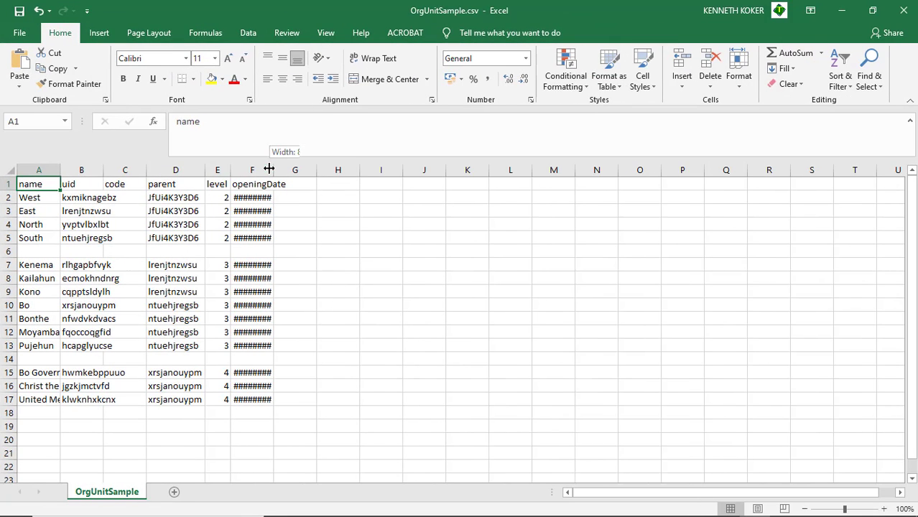
double_click(272, 171)
left_click_drag(234, 178, 273, 174)
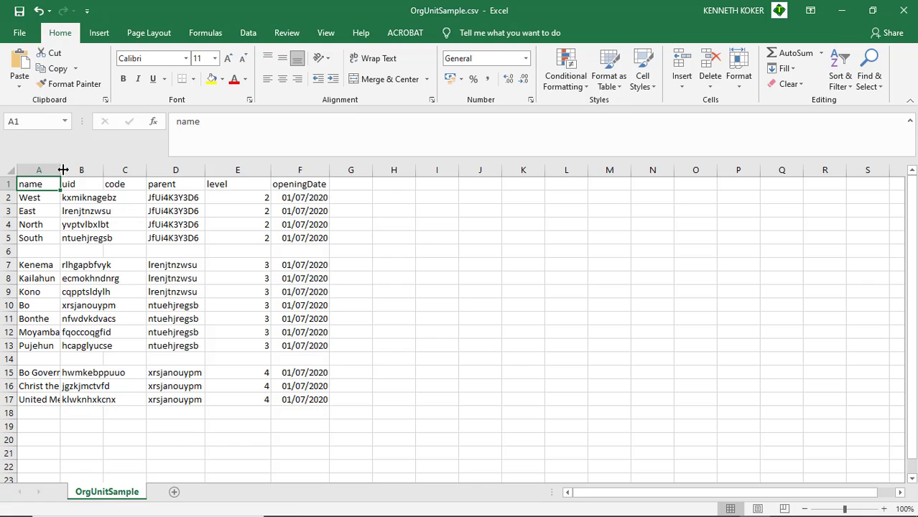
left_click_drag(61, 171, 94, 176)
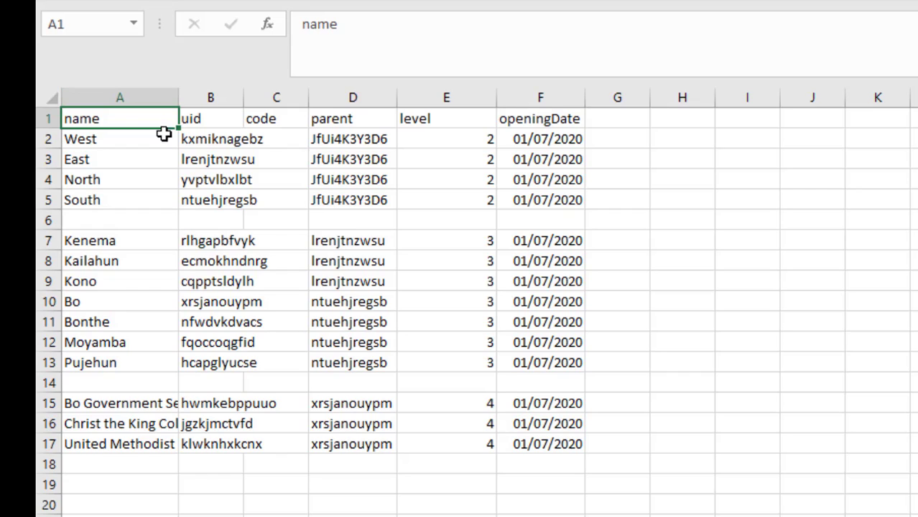
left_click(287, 120)
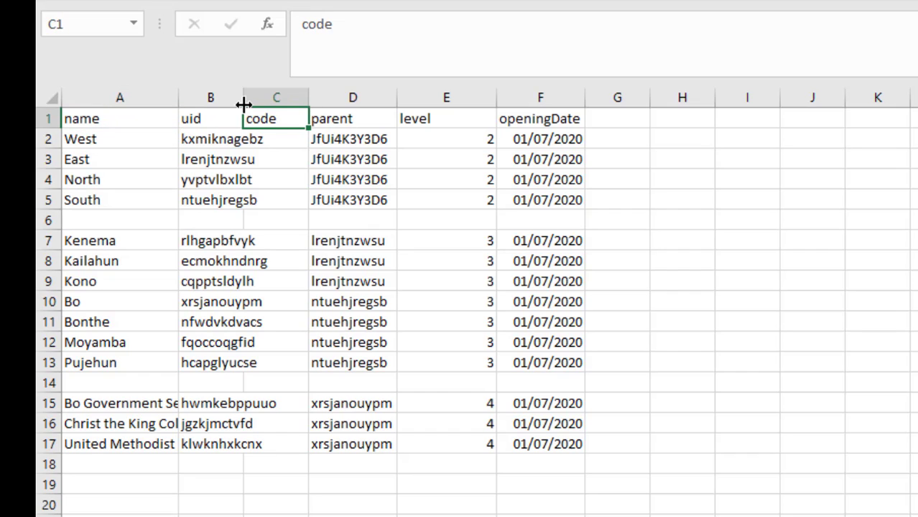
left_click_drag(243, 100, 311, 104)
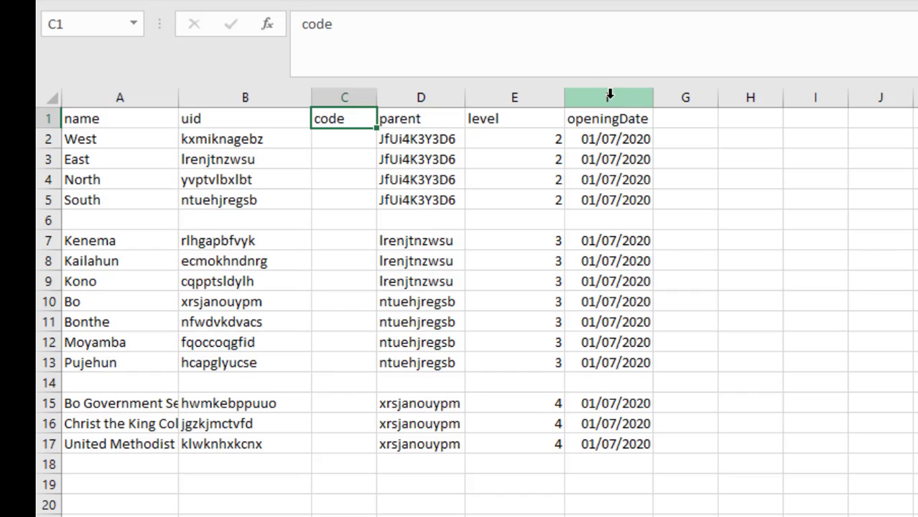
Insert a column between parent and level, give it the header shortName, and select the cell below it
left_click(531, 95)
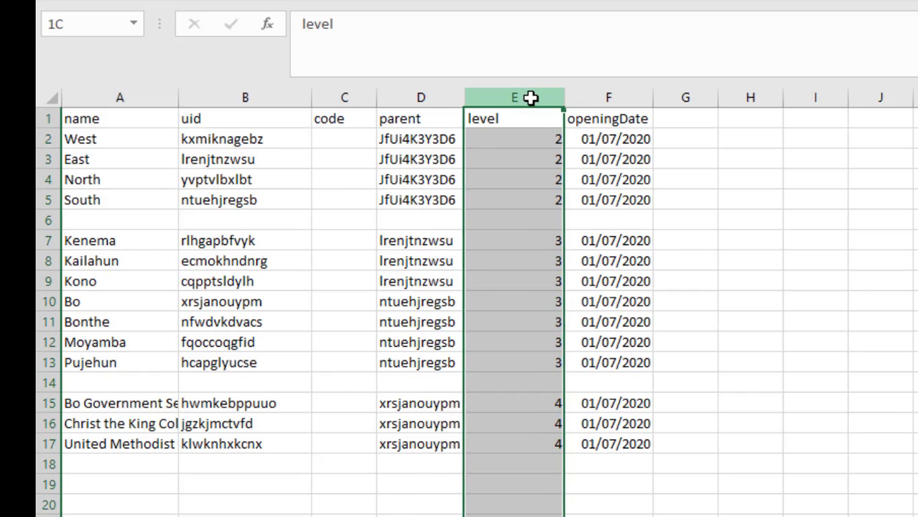
right_click(533, 105)
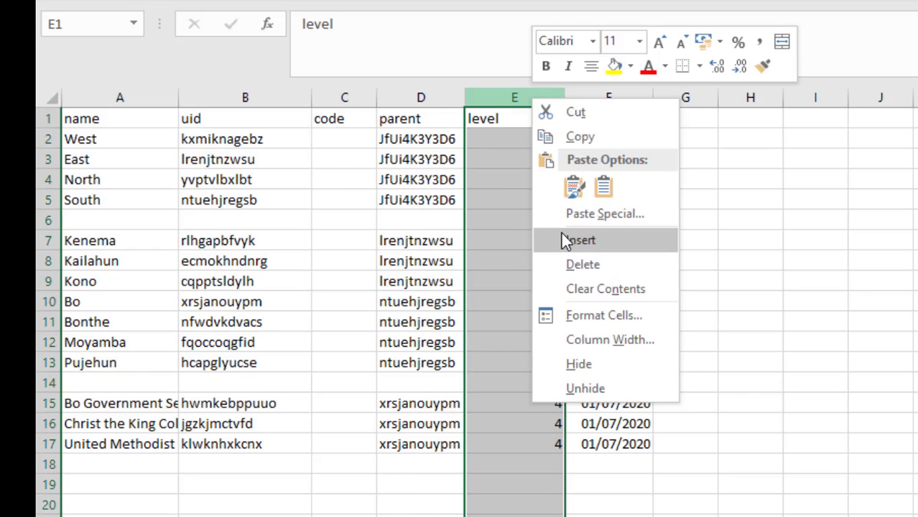
left_click(563, 234)
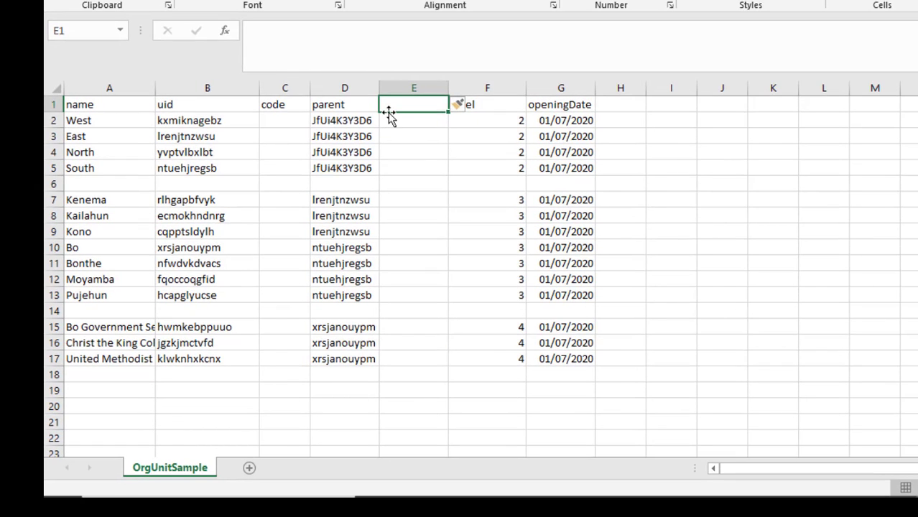
type("short")
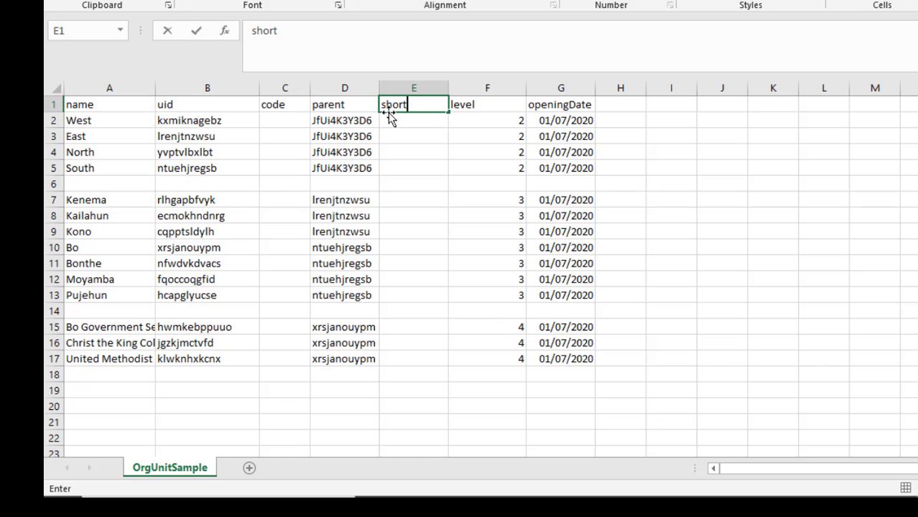
type("Name")
left_click(421, 134)
left_click(428, 123)
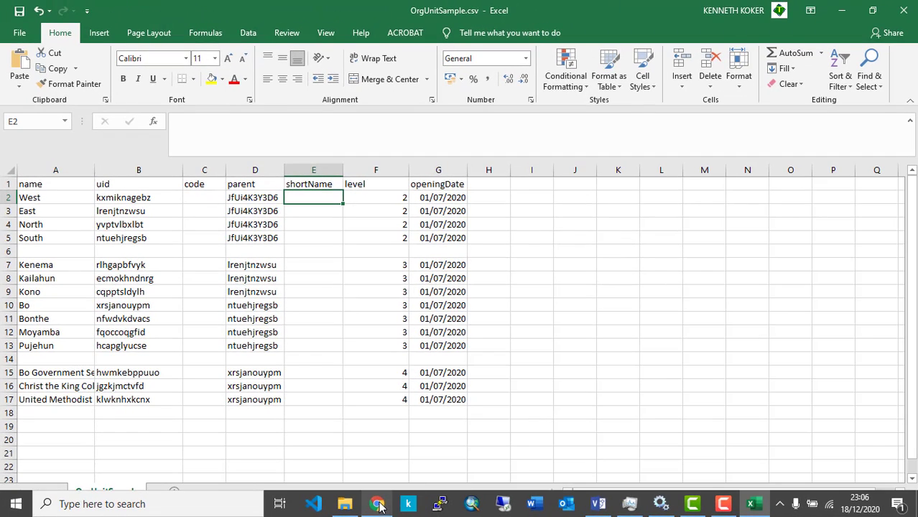
Copy the organisation unit names from West to the last school into the shortName column, starting at E2
left_click(376, 504)
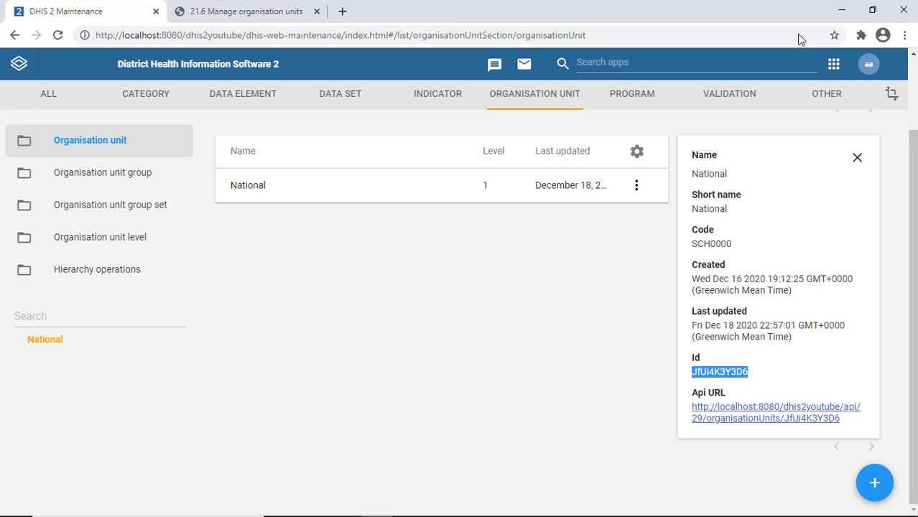
left_click(841, 10)
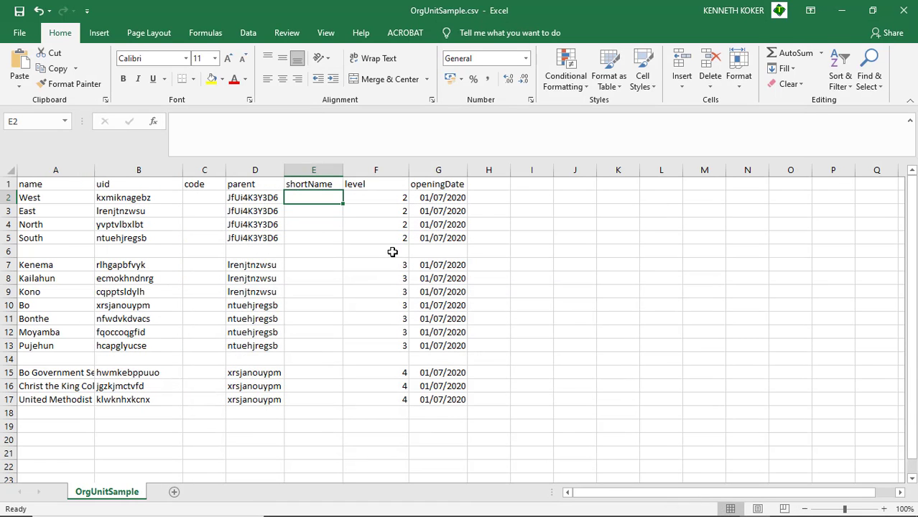
left_click_drag(49, 204, 48, 399)
key("ctrl+c")
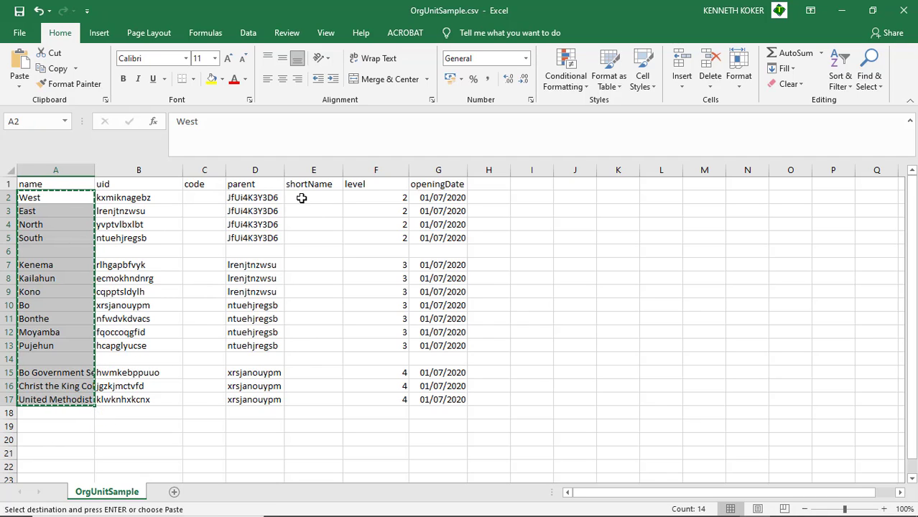
left_click(304, 197)
key("ctrl+v")
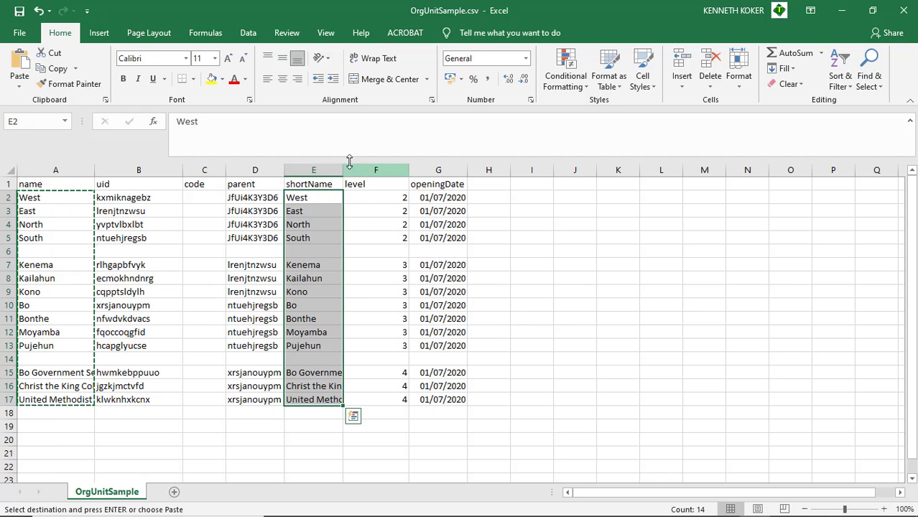
Widen the shortName column in two stages so that more of the long school names fits
left_click_drag(356, 172, 384, 172)
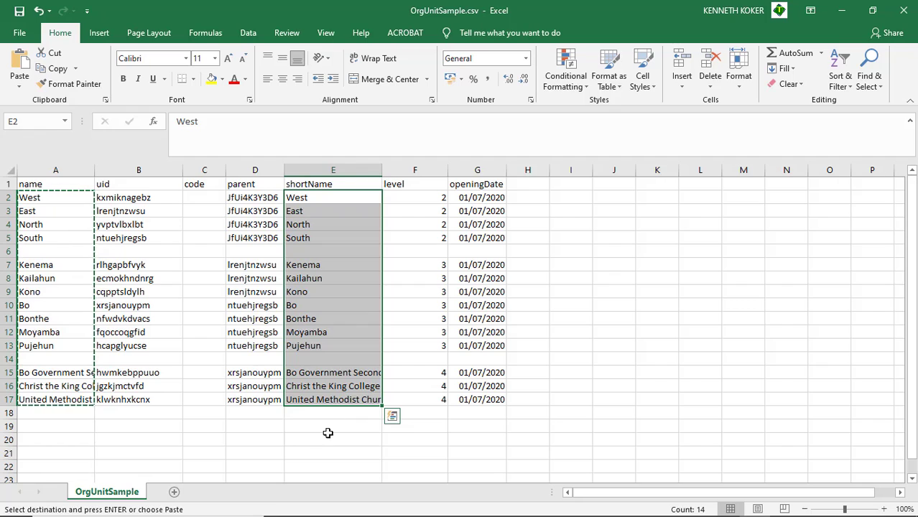
left_click(327, 442)
left_click_drag(380, 172, 405, 172)
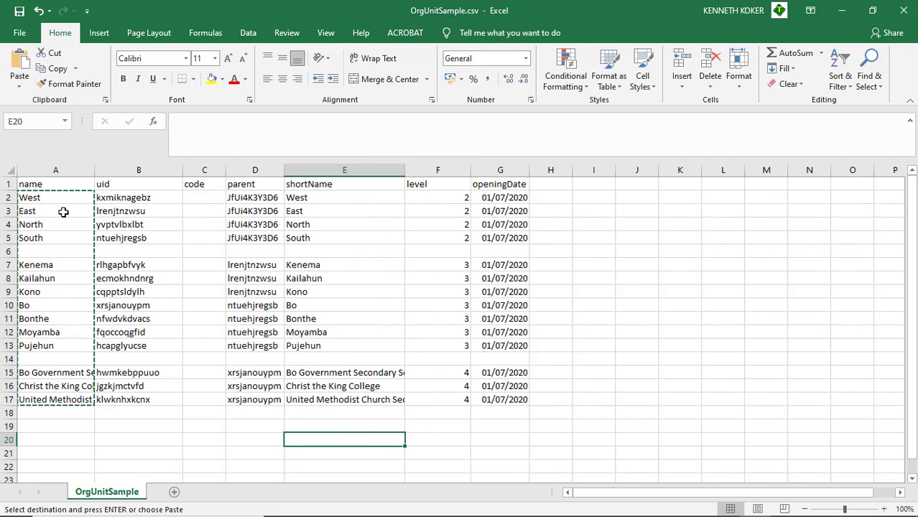
Save OrgUnitSample.csv and keep the CSV (Comma delimited) format
left_click(114, 426)
key("ctrl+s")
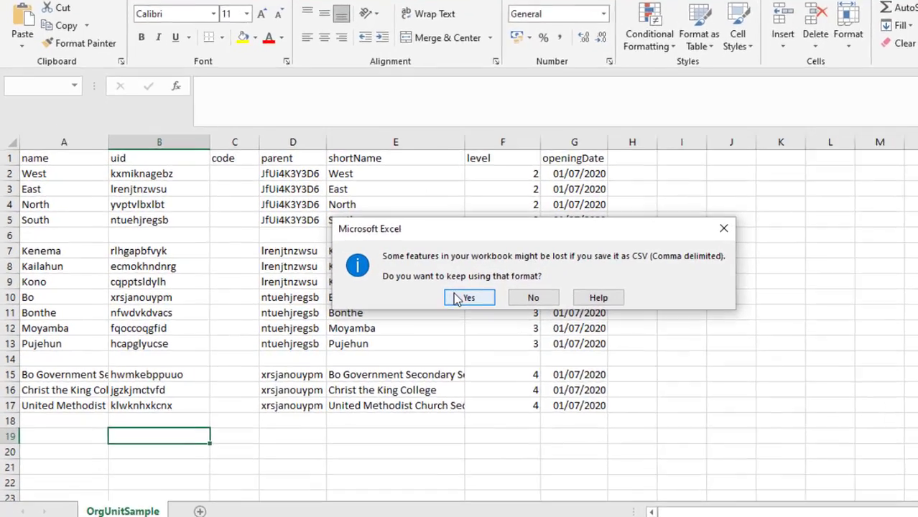
left_click(469, 297)
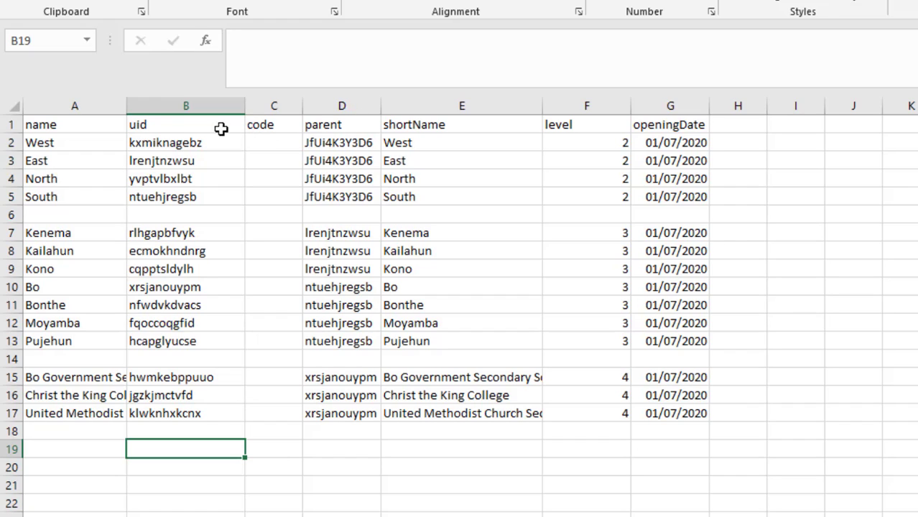
Widen the name and parent columns to make their contents easier to read
left_click(175, 141)
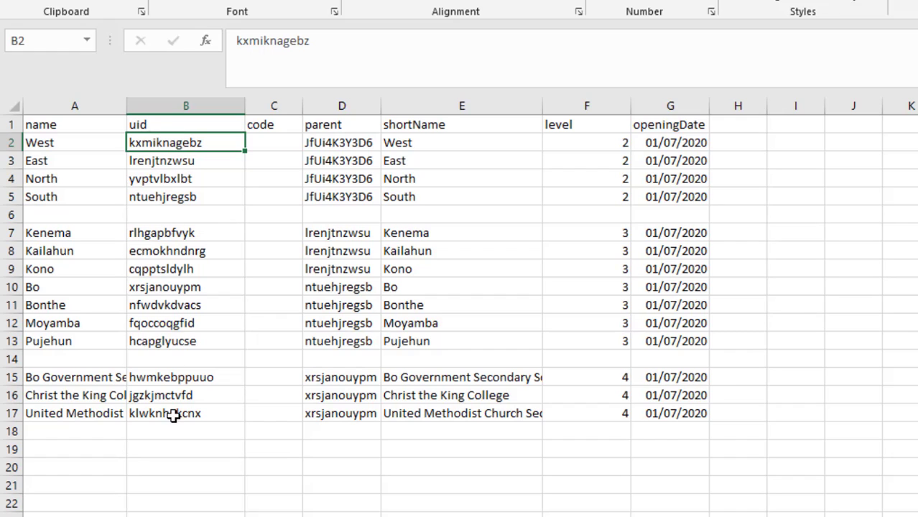
left_click_drag(127, 105, 250, 98)
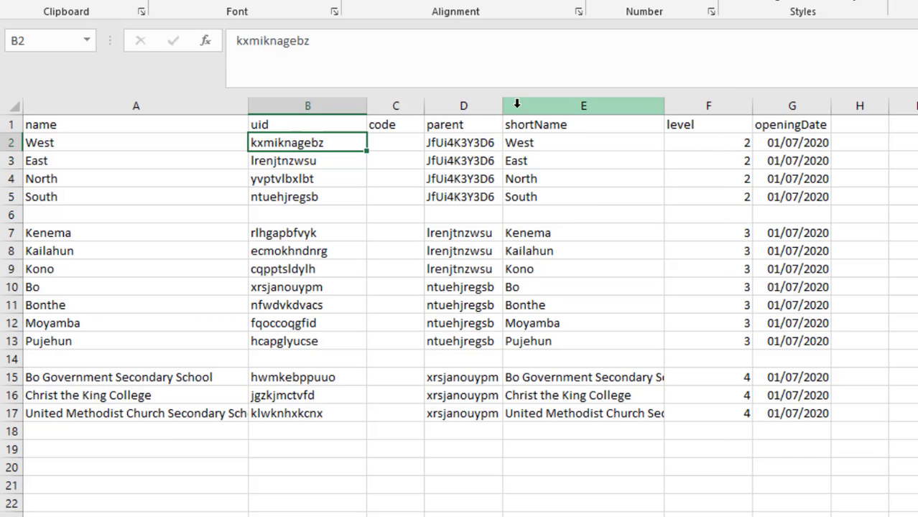
left_click_drag(504, 104, 621, 112)
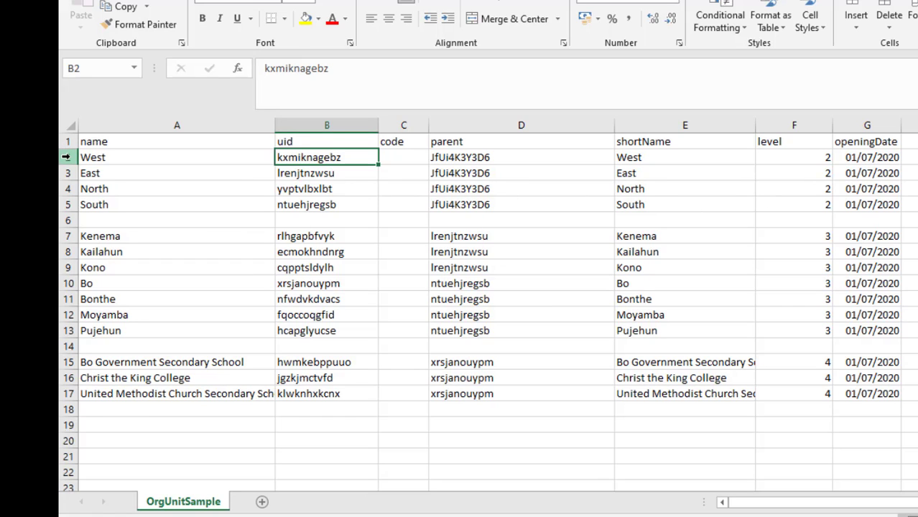
Examine the row groups of each level and compare East's uid with the parent values of Kenema, Kailahun and Kono
left_click_drag(66, 157, 65, 204)
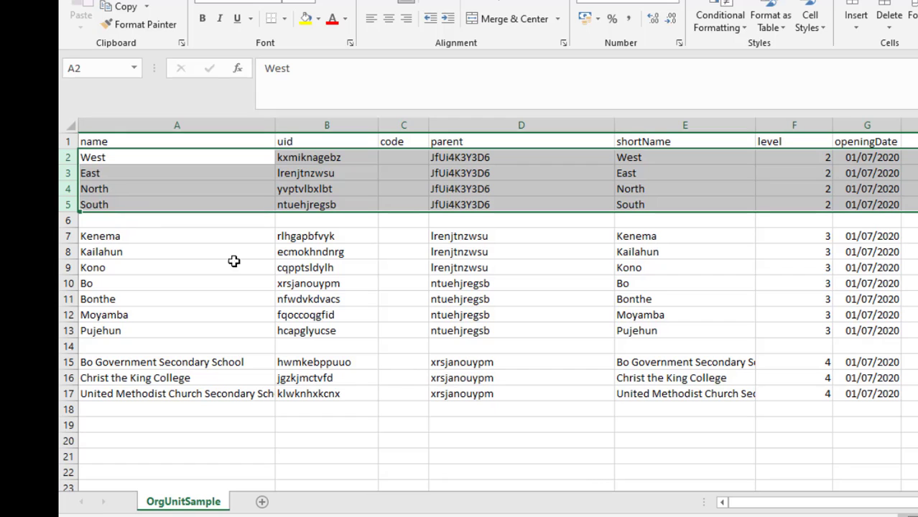
left_click_drag(72, 236, 79, 335)
left_click(81, 362)
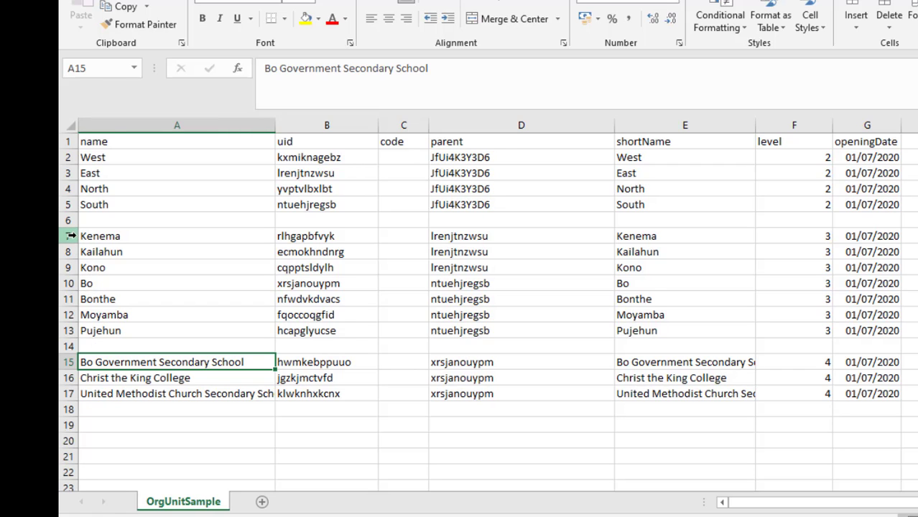
left_click_drag(67, 237, 68, 267)
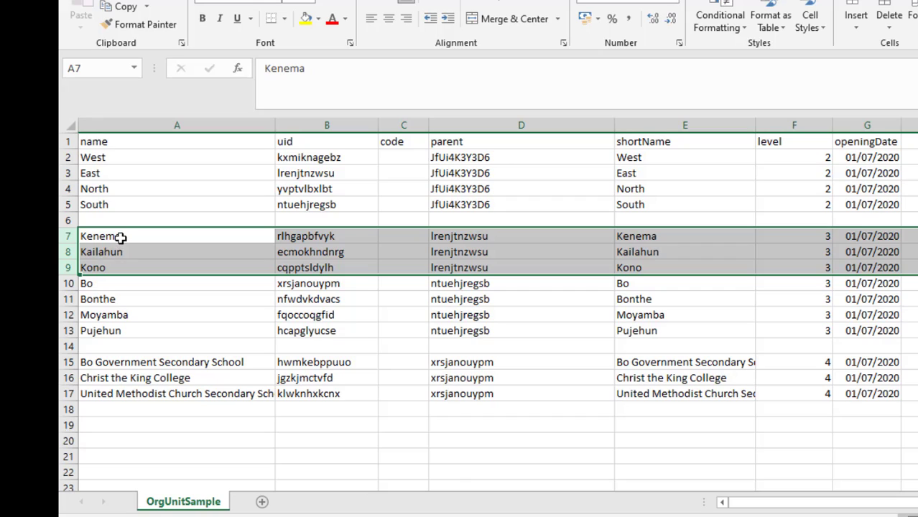
left_click(105, 176)
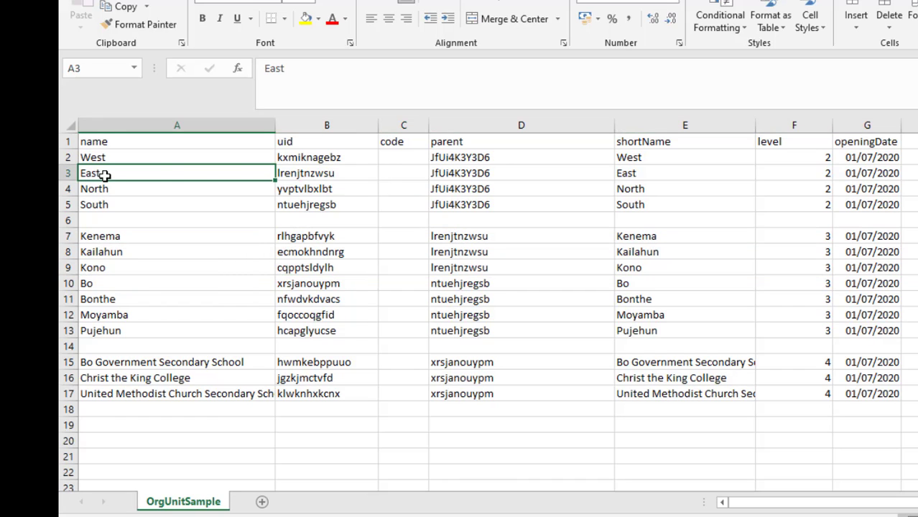
left_click(308, 174)
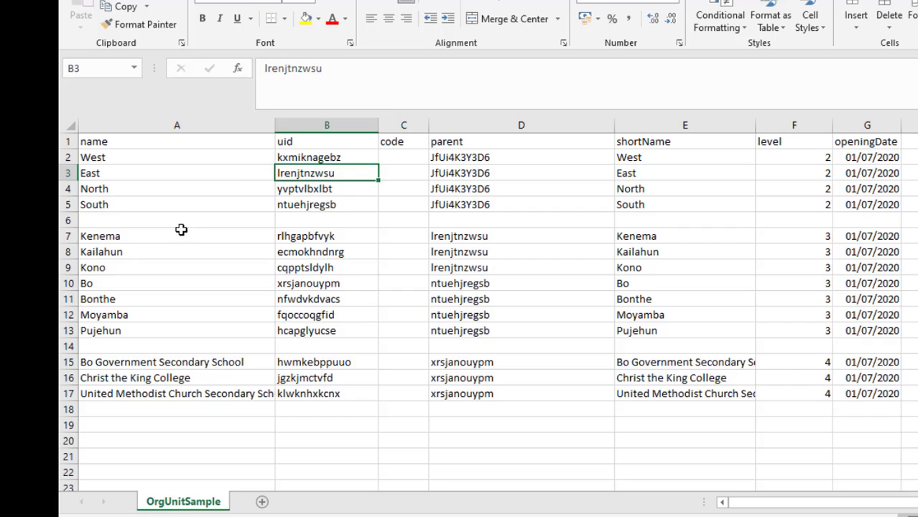
mouse_move(68, 229)
left_mouse_down()
mouse_move(69, 263)
mouse_move(69, 236)
left_mouse_up()
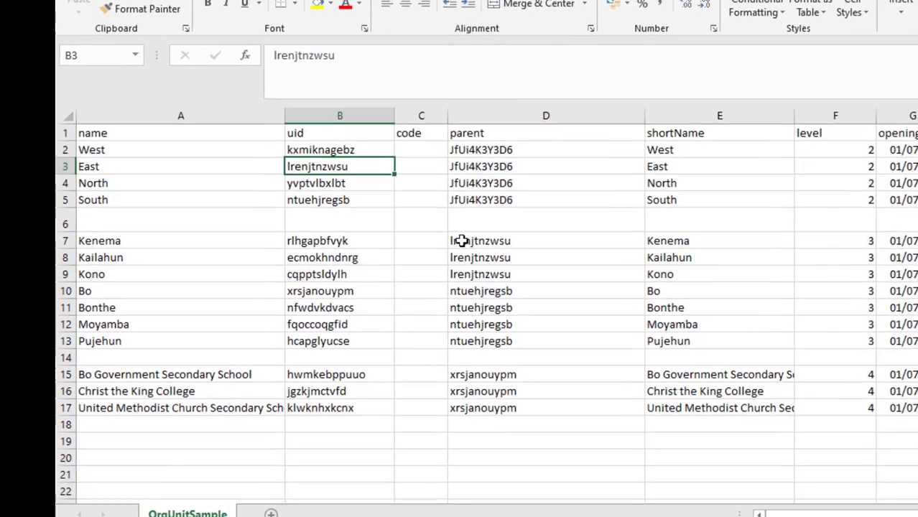
left_click_drag(460, 243, 464, 275)
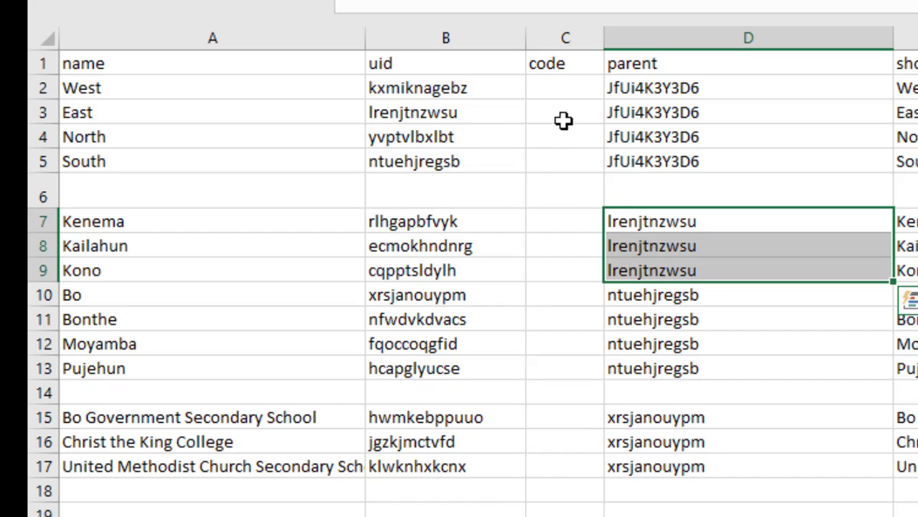
Select the four level 2 rows, copy National's Id in DHIS 2 Maintenance in Chrome, and return to West's parent cell in Excel for comparison
left_click(79, 87)
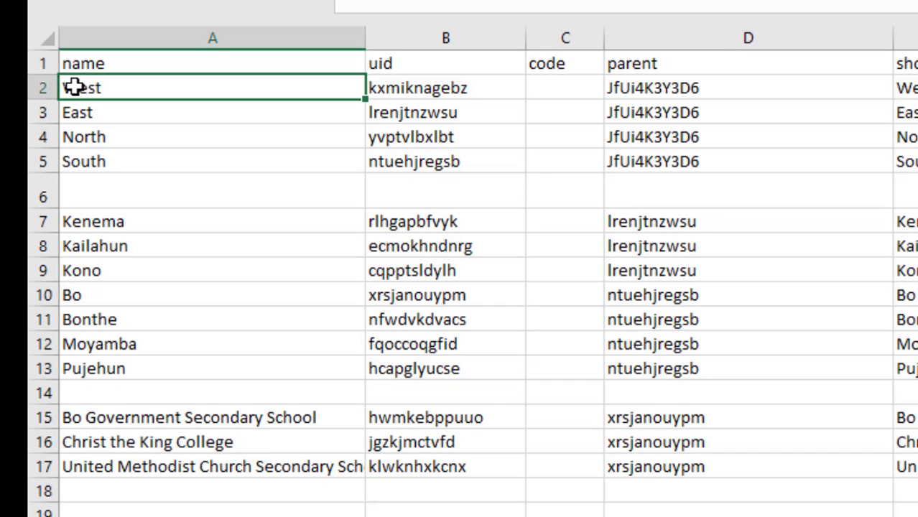
left_click_drag(48, 88, 58, 158)
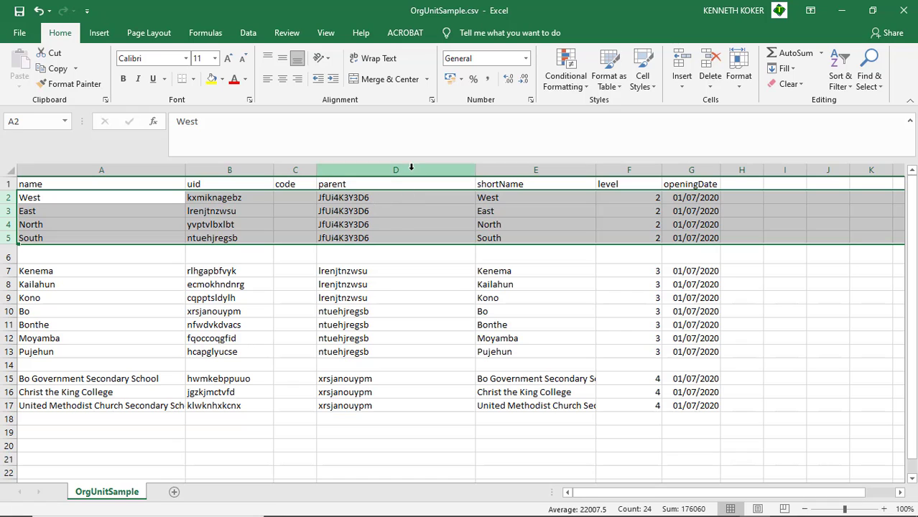
mouse_move(447, 511)
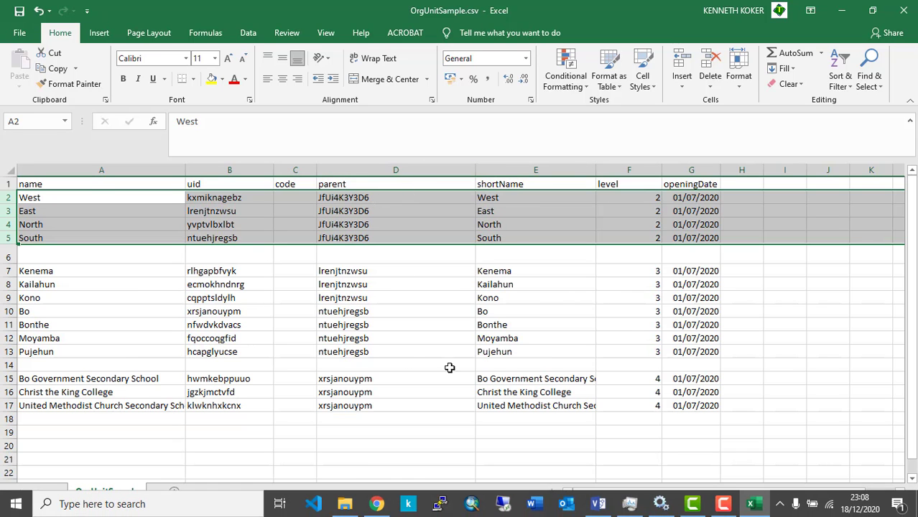
left_click(377, 504)
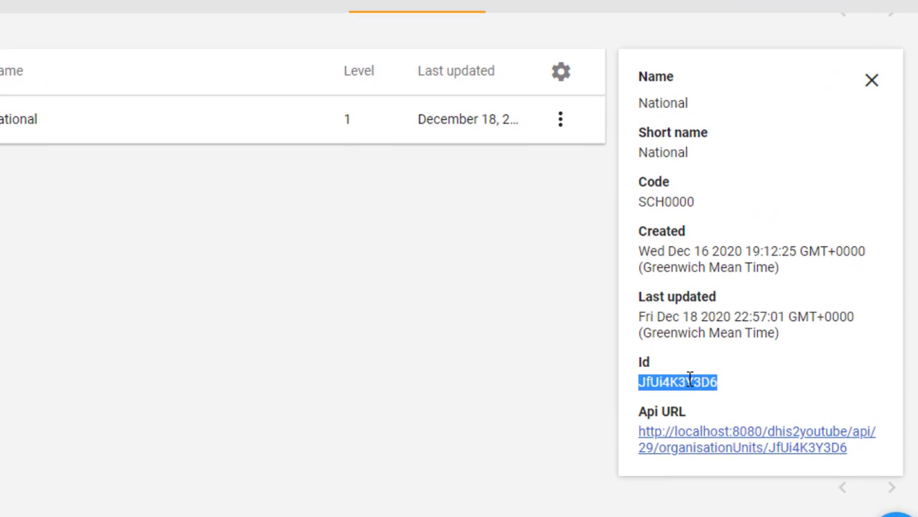
left_click(748, 372)
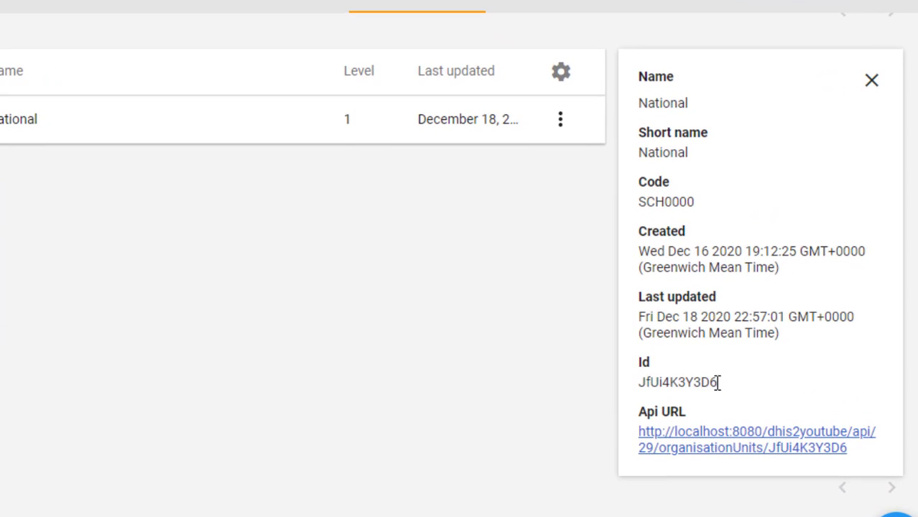
left_click_drag(717, 383, 638, 395)
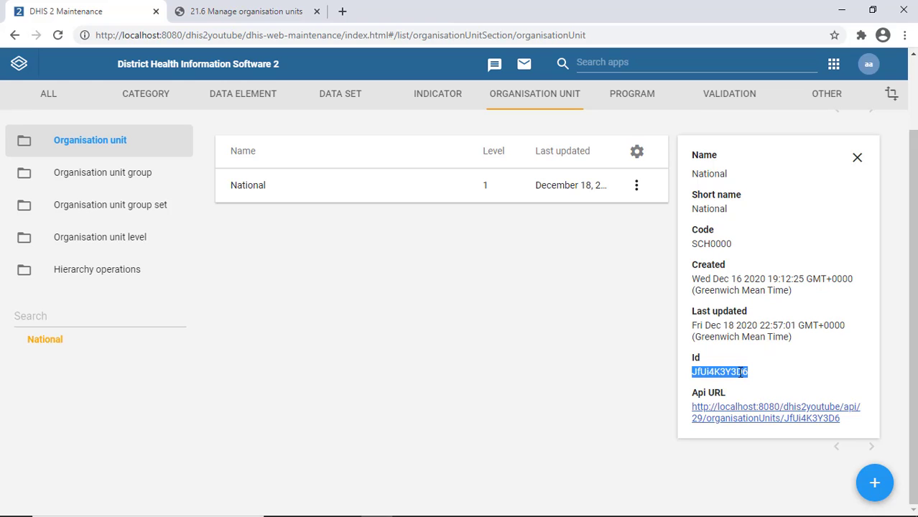
right_click(740, 372)
left_click(743, 382)
left_click(841, 10)
left_click(348, 198)
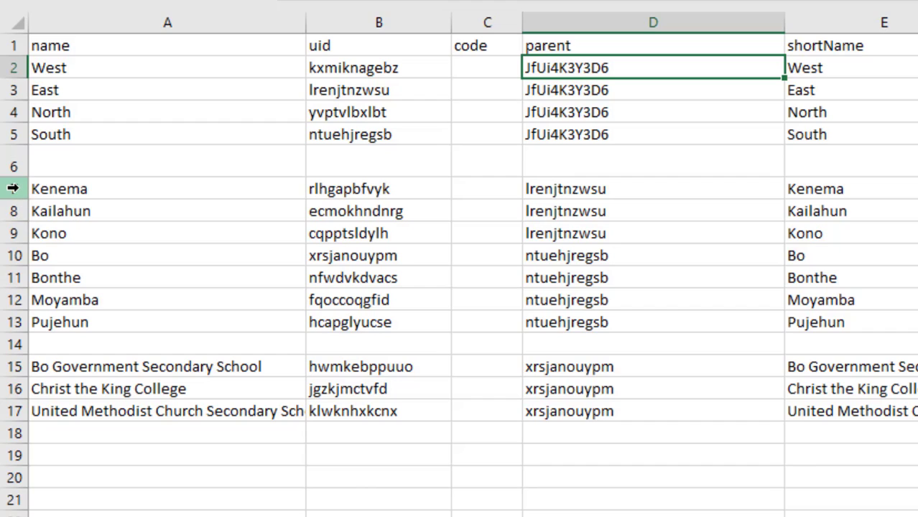
Compare Bo's parent value with South's uid, and the three schools' parent values with Bo's uid
left_click_drag(14, 189, 17, 233)
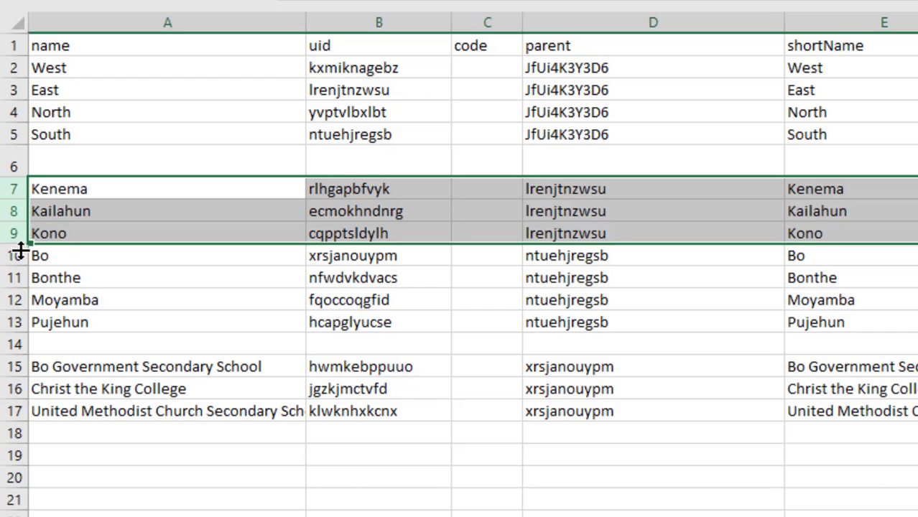
left_click(549, 258)
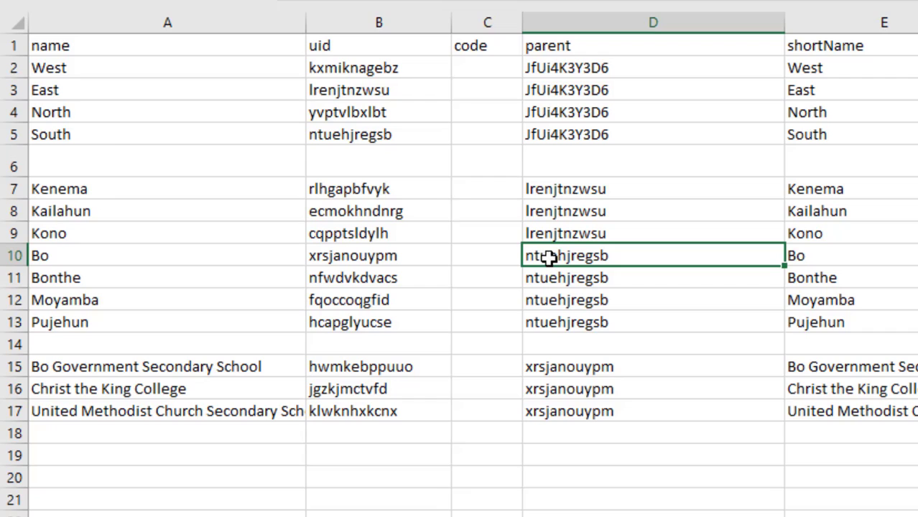
left_click(374, 140)
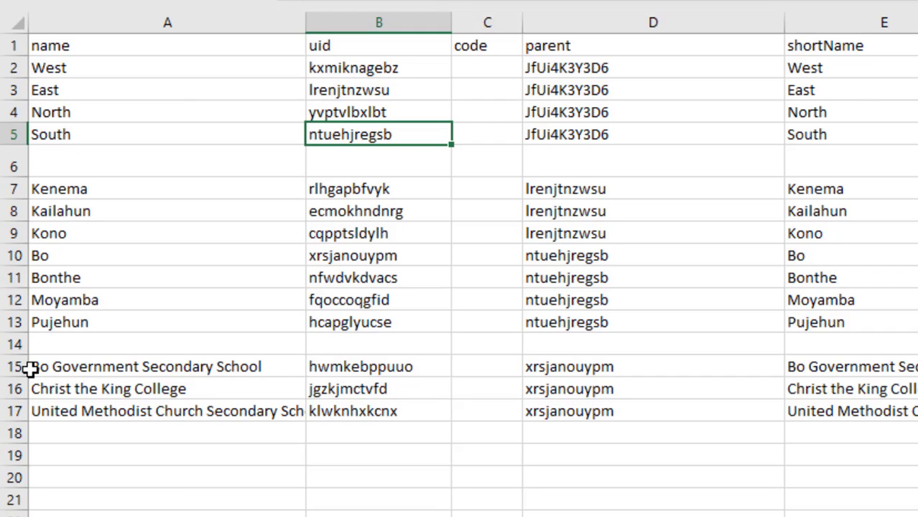
left_click_drag(16, 366, 41, 411)
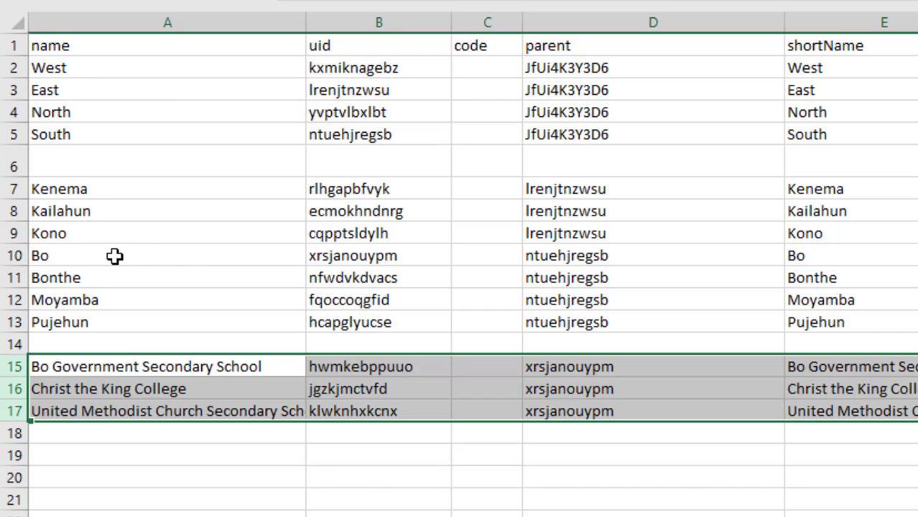
left_click(361, 258)
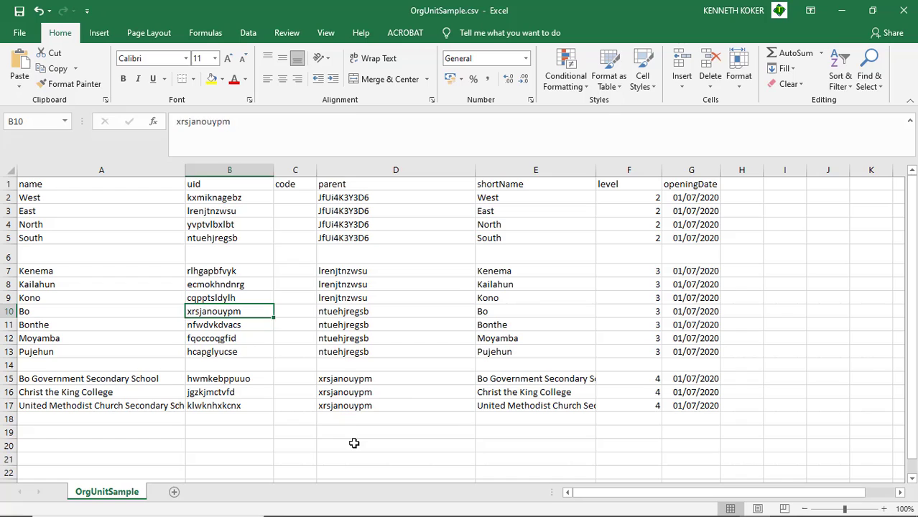
Delete the blank row between South and Kenema
left_click(355, 446)
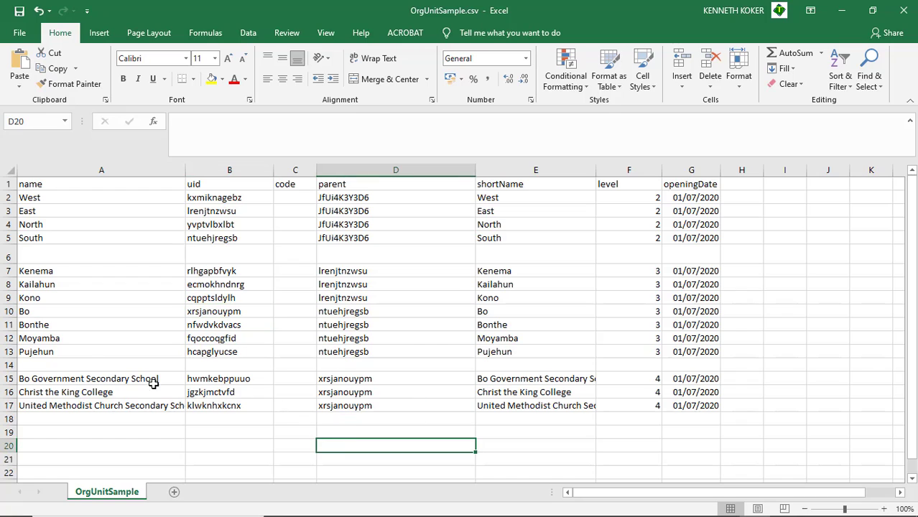
left_click_drag(7, 244, 4, 250)
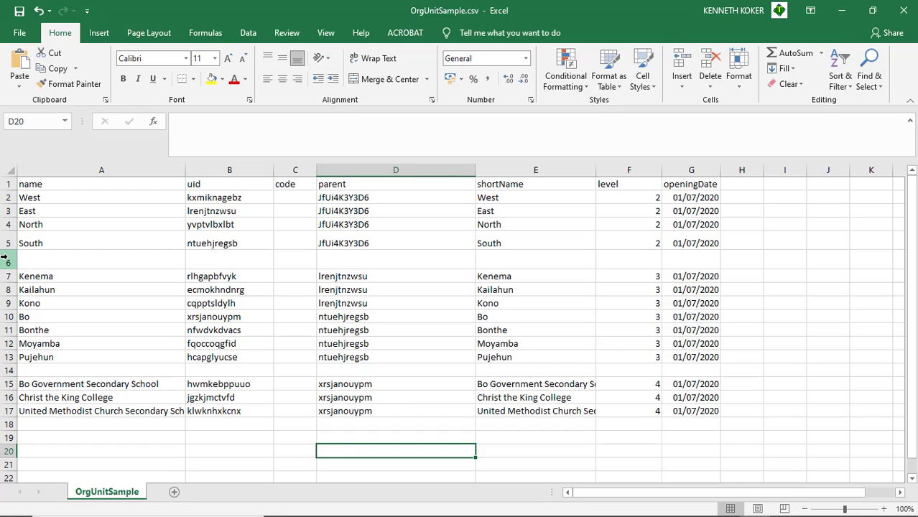
right_click(7, 259)
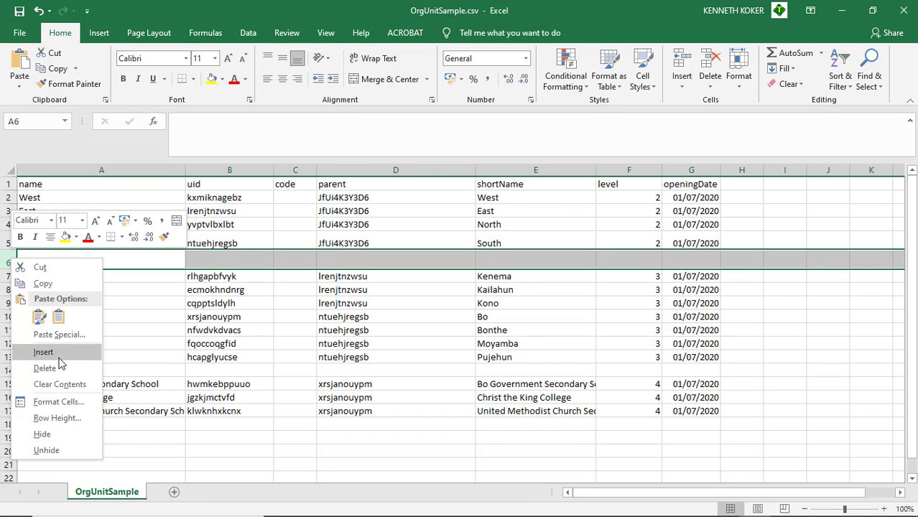
left_click(44, 368)
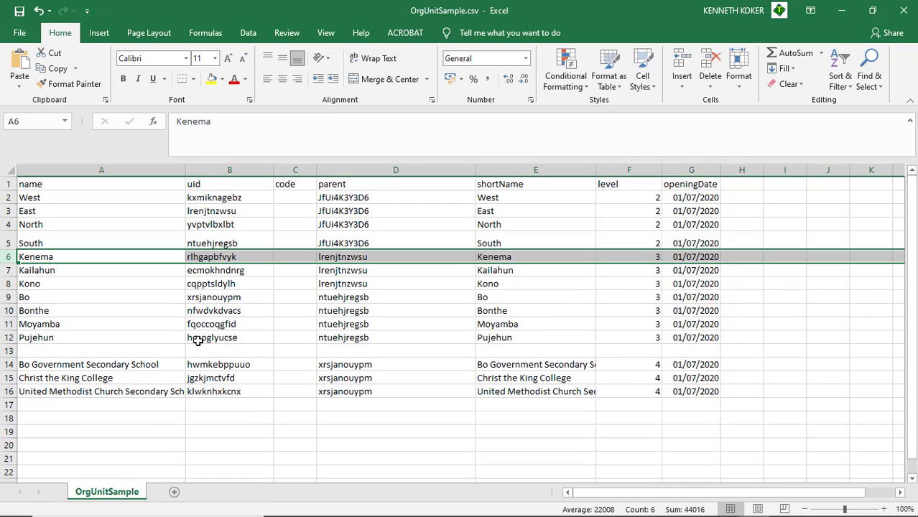
Delete the blank row between Pujehun and Bo Government Secondary School
left_click(21, 351)
right_click(16, 344)
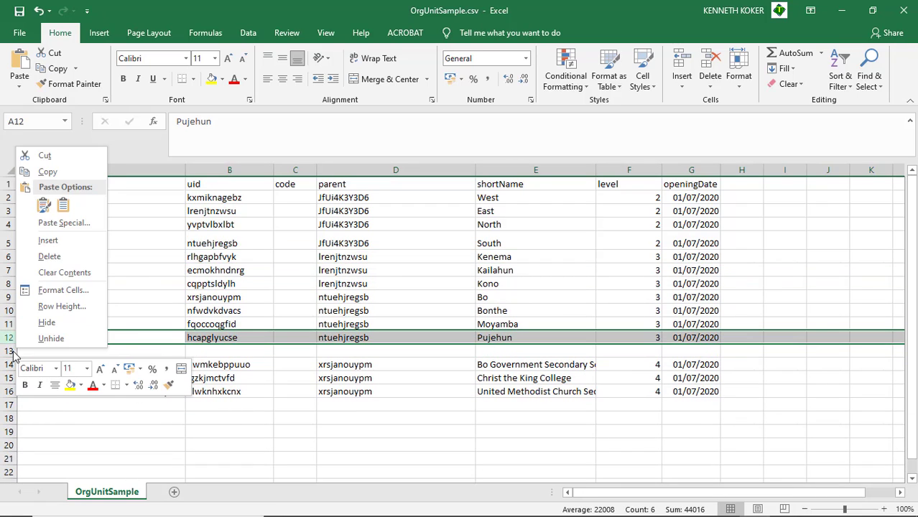
left_click(14, 352)
left_click(15, 352)
right_click(12, 351)
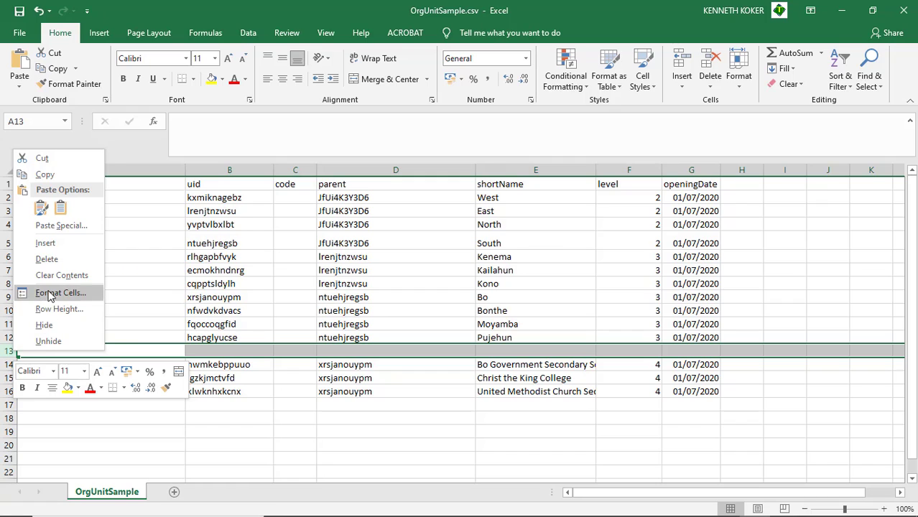
left_click(47, 259)
left_click(207, 429)
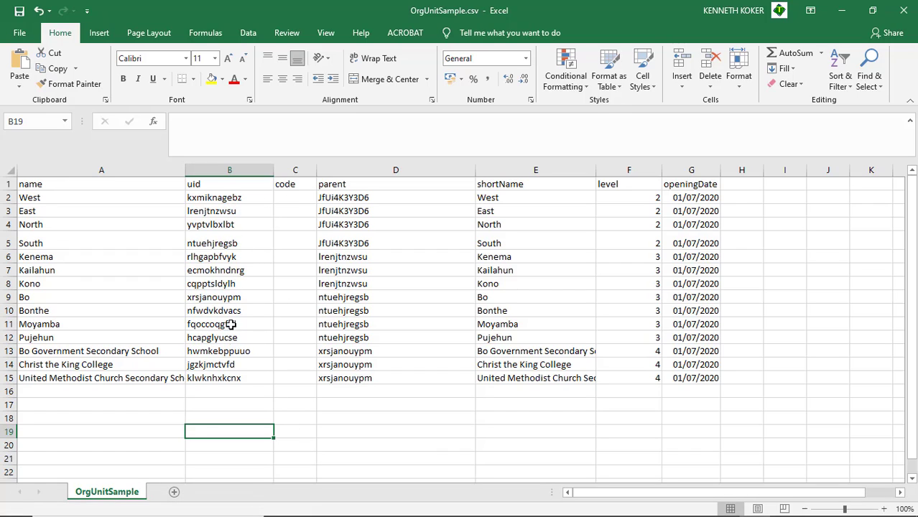
left_click(224, 419)
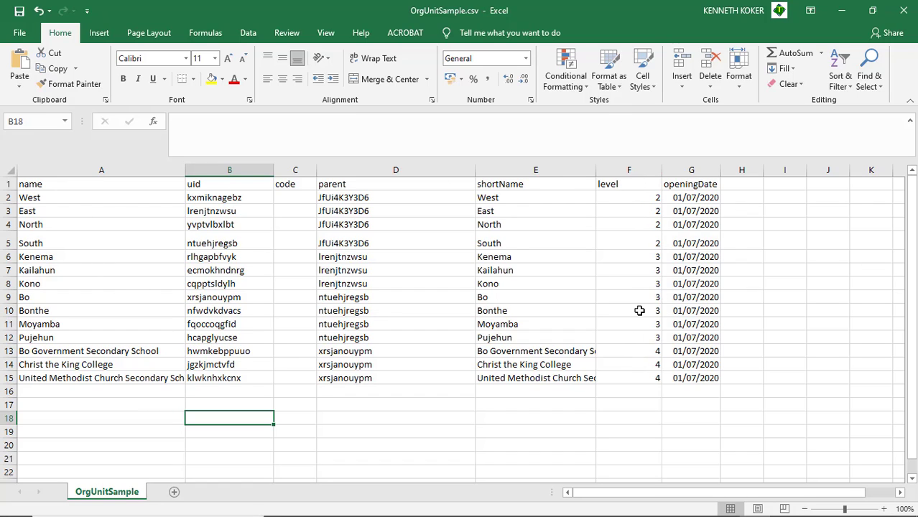
Widen the openingDate column and select all its date values for review
left_click_drag(725, 171, 745, 171)
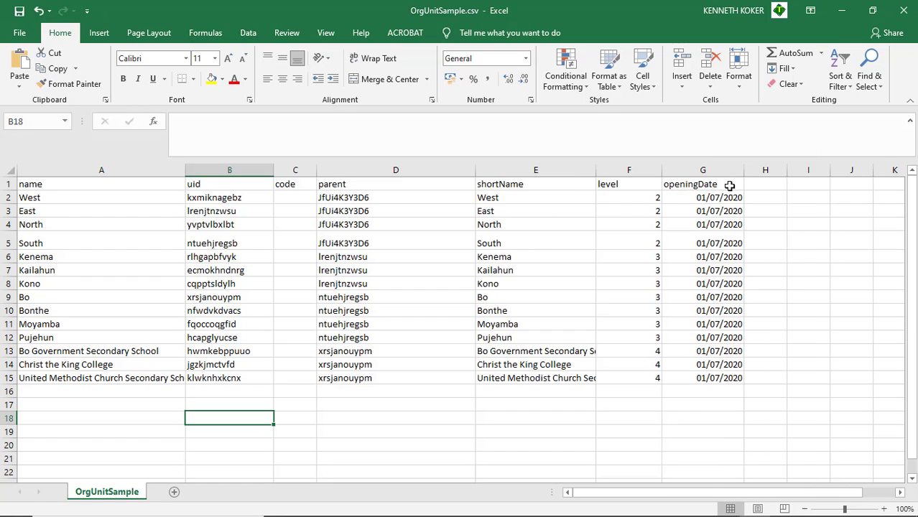
left_click(698, 183)
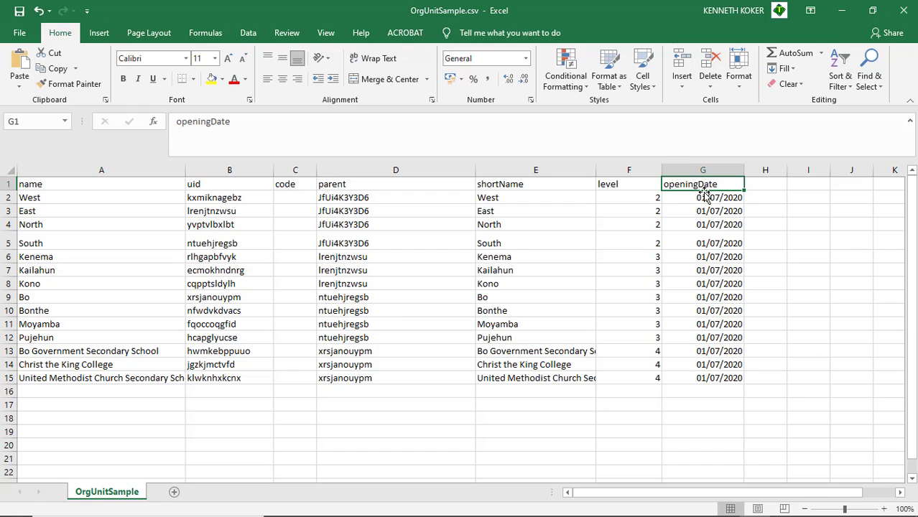
left_click_drag(697, 197, 708, 379)
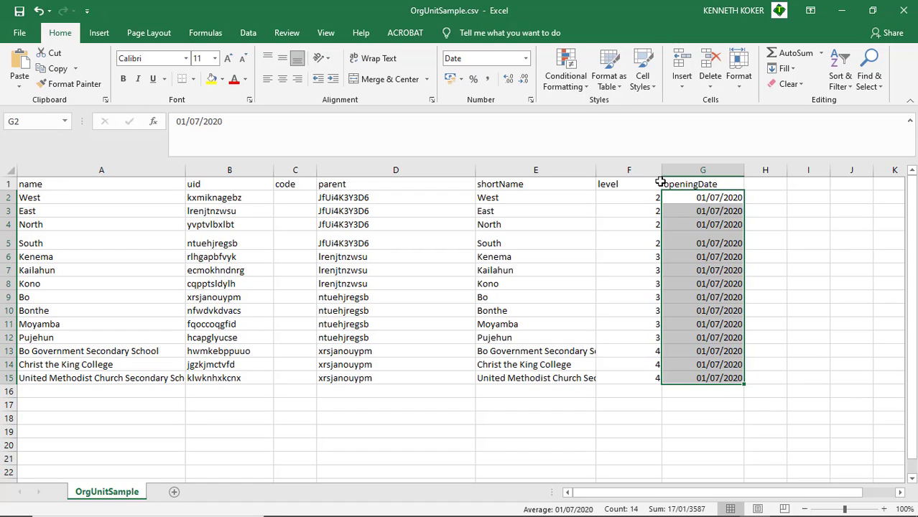
Format the whole openingDate column as a date of type 2012-03-14 with the English (United Kingdom) locale
left_click(690, 171)
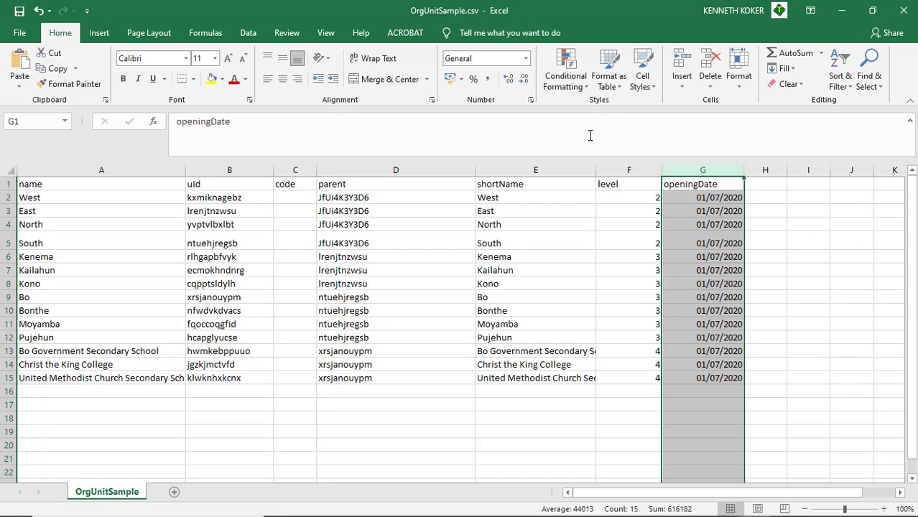
left_click(526, 59)
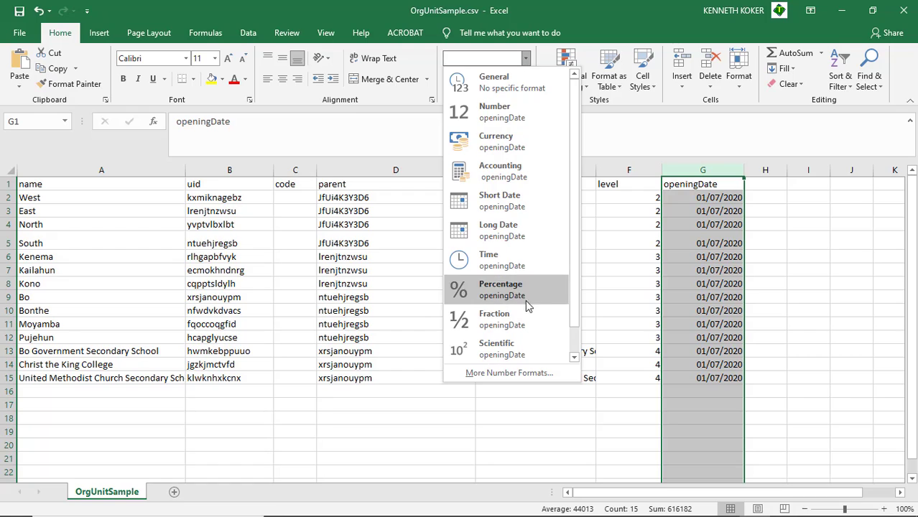
scroll(527, 309, "down", 1)
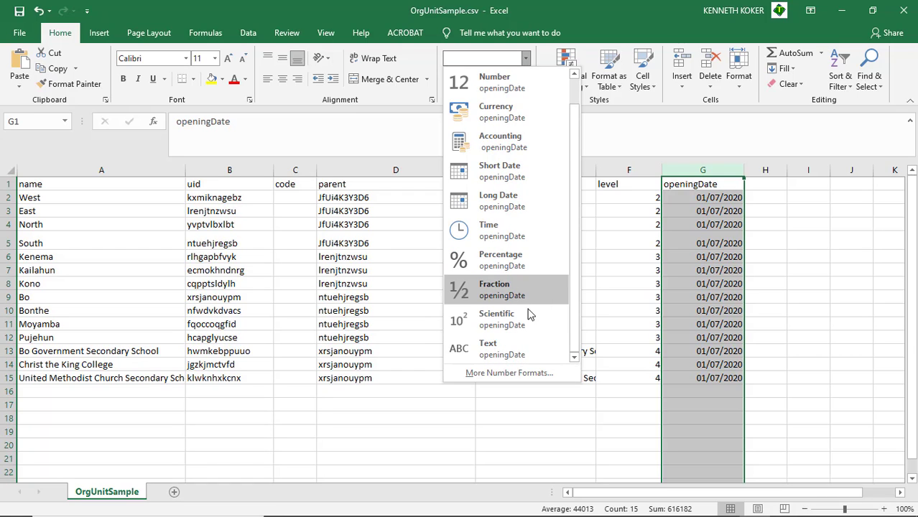
left_click(499, 373)
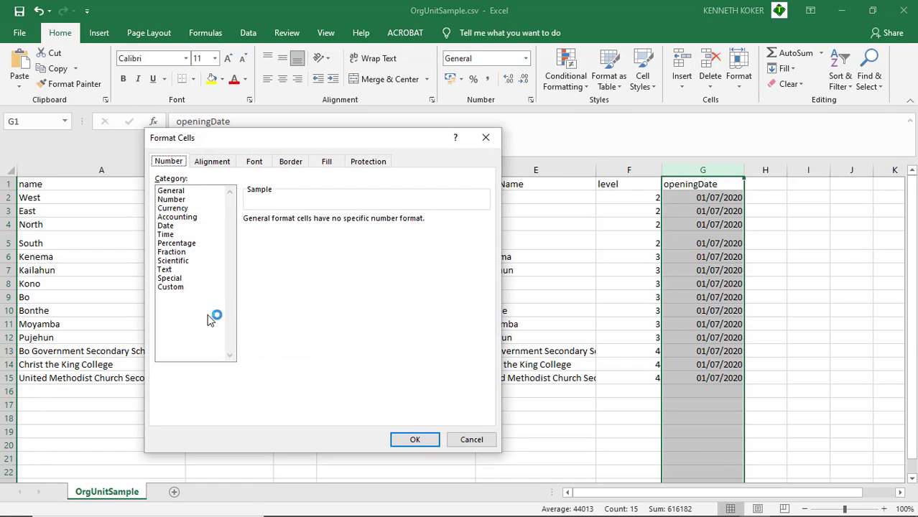
left_click(169, 287)
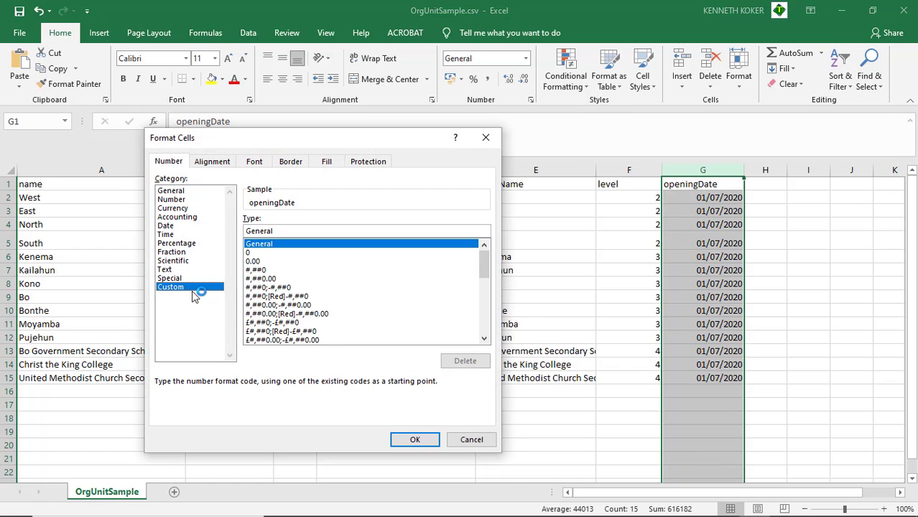
left_click(163, 226)
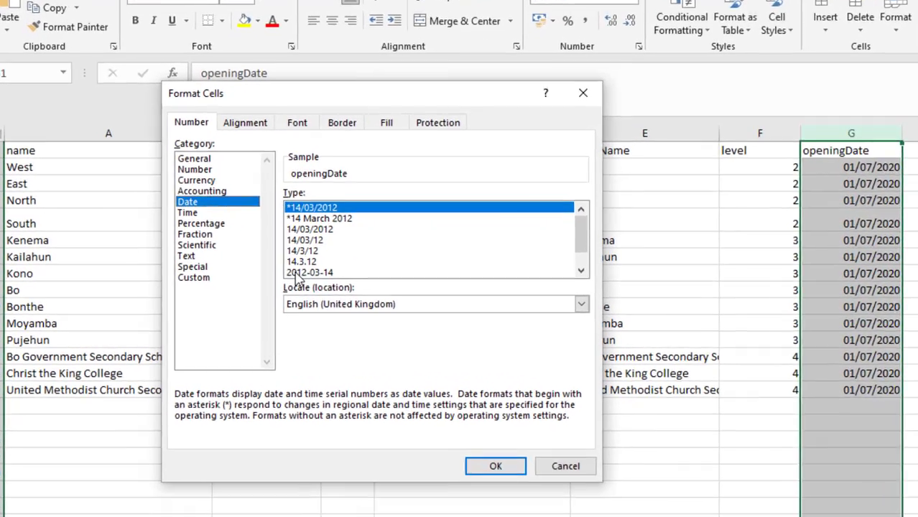
left_click(277, 283)
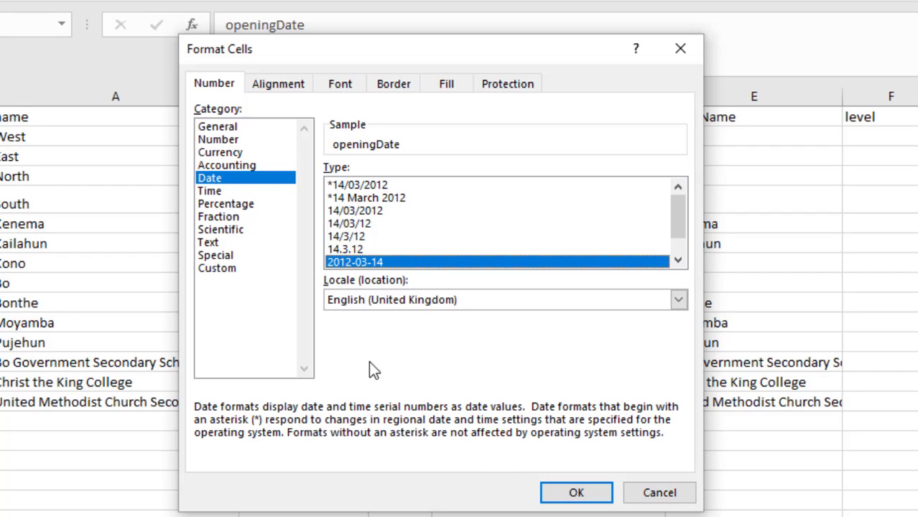
left_click(577, 493)
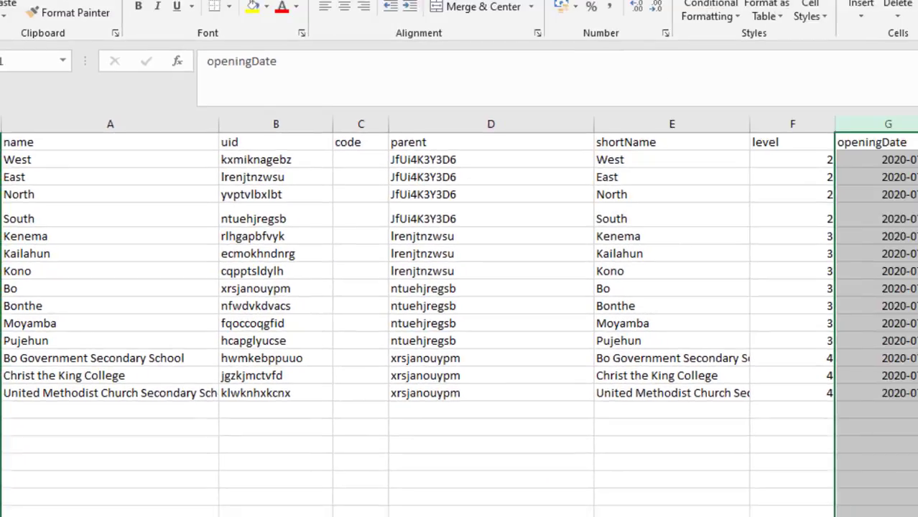
left_click(805, 301)
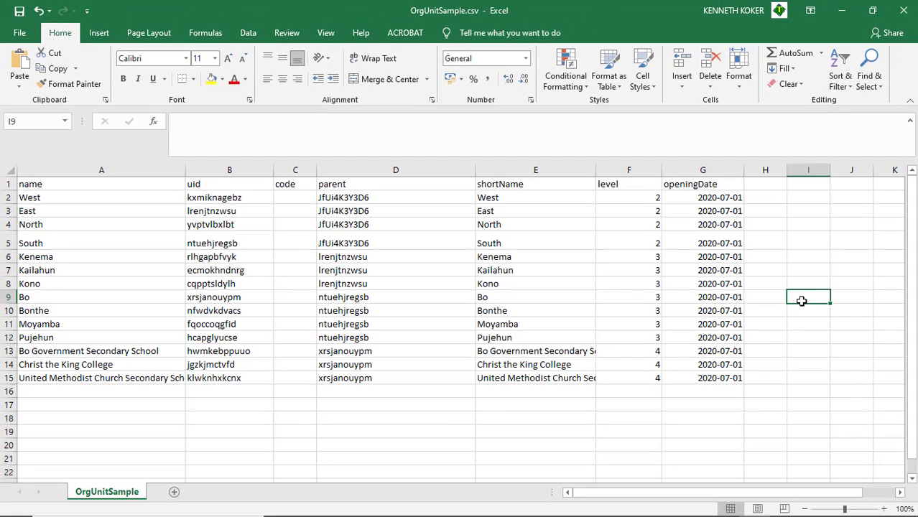
Save OrgUnitSample.csv, keeping the CSV (Comma delimited) format
key("ctrl+s")
key("Return")
key("ctrl+s")
left_click(408, 307)
Widen the name and shortName columns and check the short names of the three schools
left_click_drag(189, 169, 237, 169)
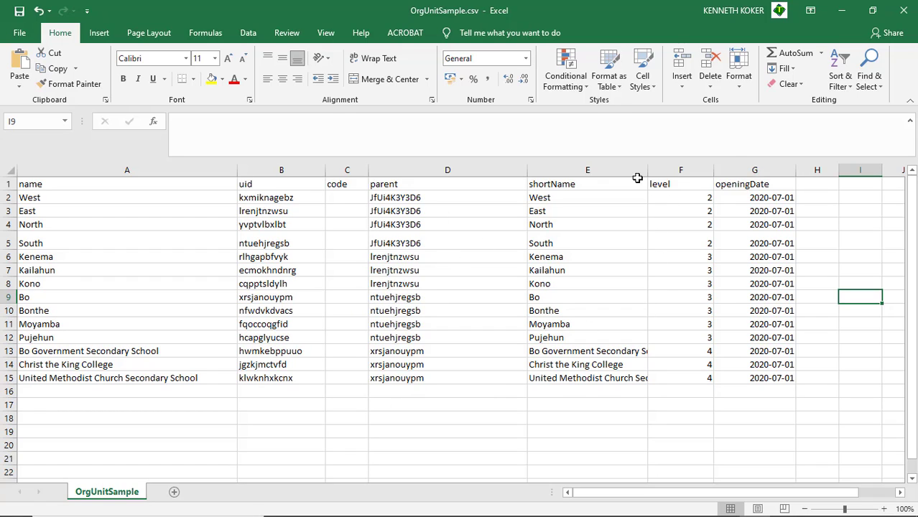
left_click_drag(644, 169, 688, 169)
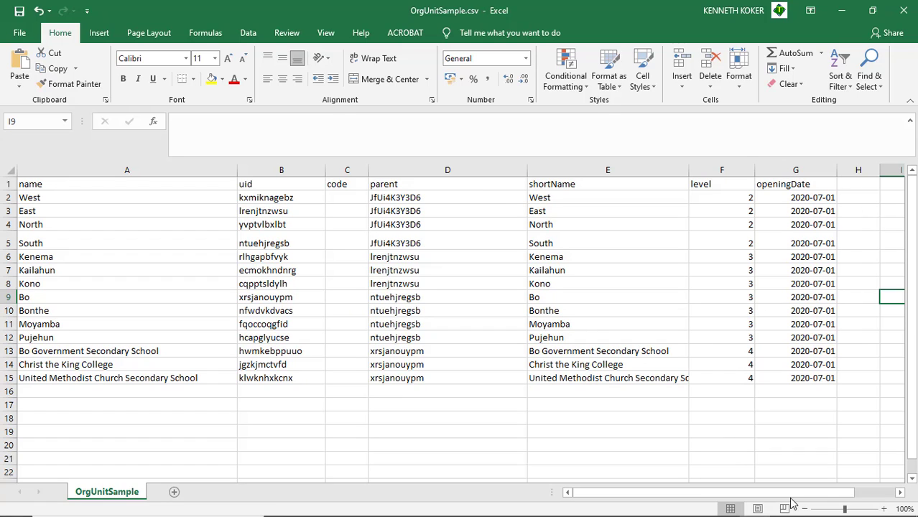
left_click(584, 353)
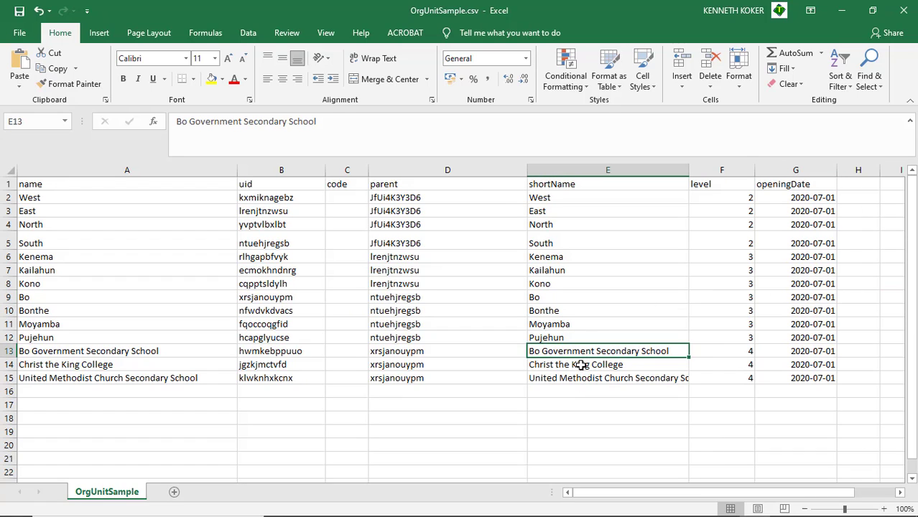
left_click(581, 365)
left_click(570, 380)
left_click(565, 417)
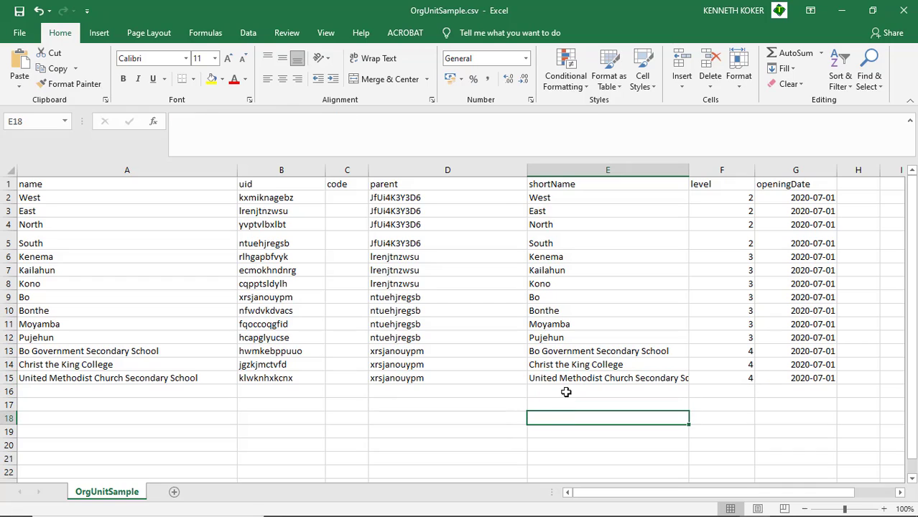
Shorten the three schools' shortName values to Bo School, CKC and UMC School in row order
left_click(559, 355)
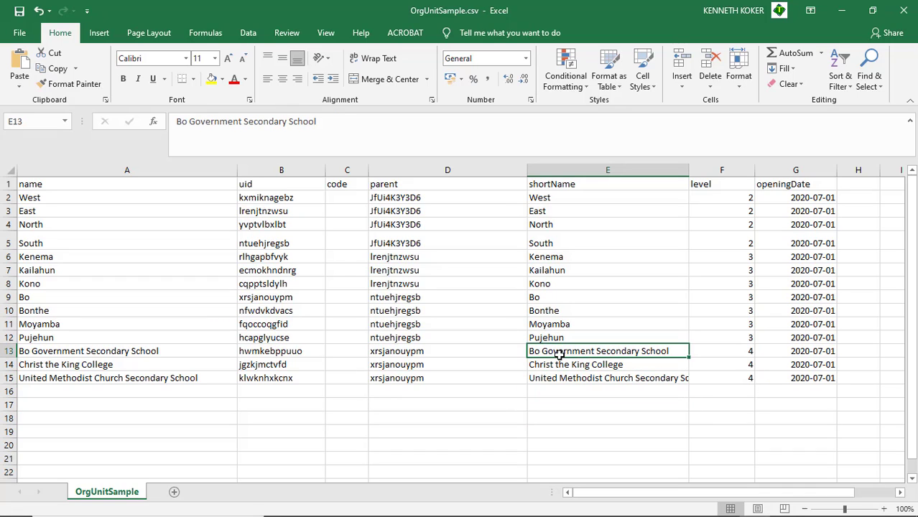
type("Bo")
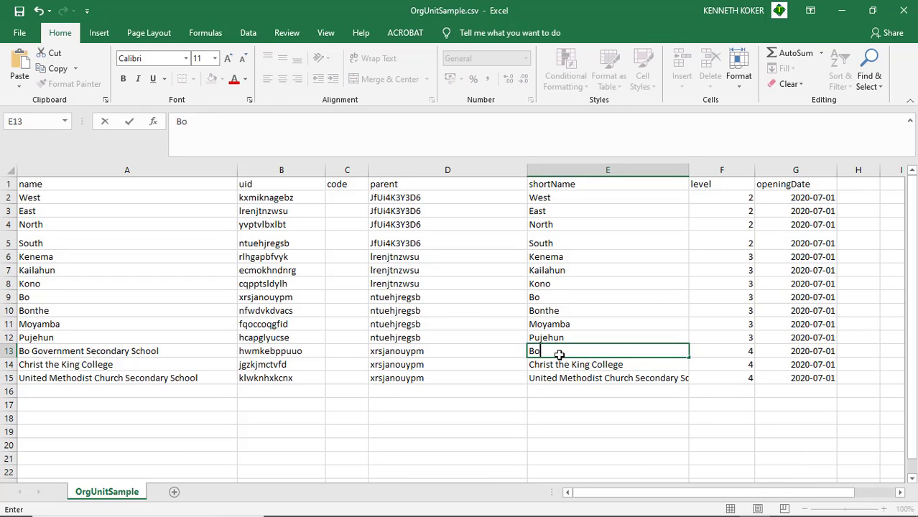
type(" School")
left_click(582, 365)
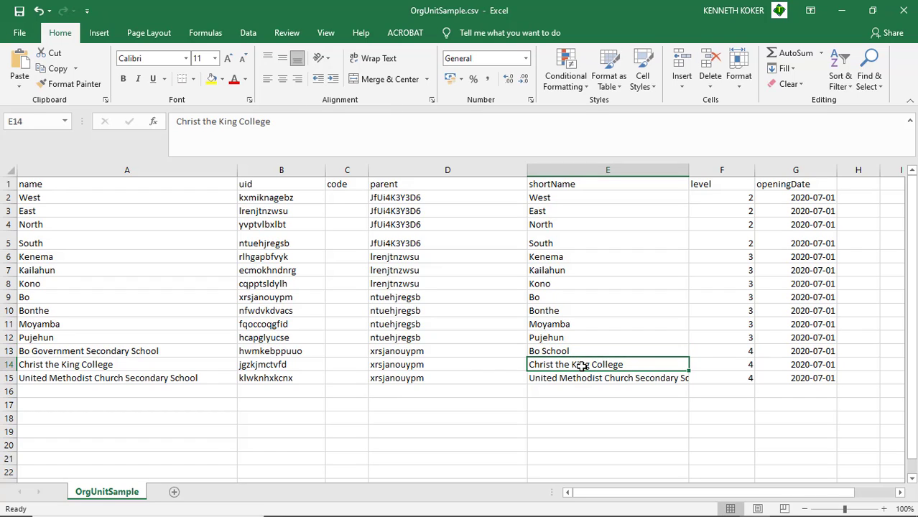
type("CK")
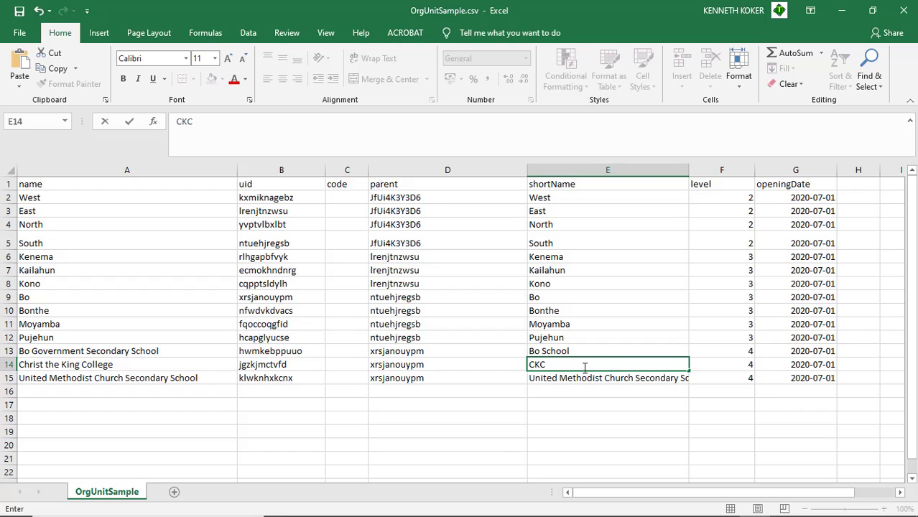
type("C")
left_click(588, 377)
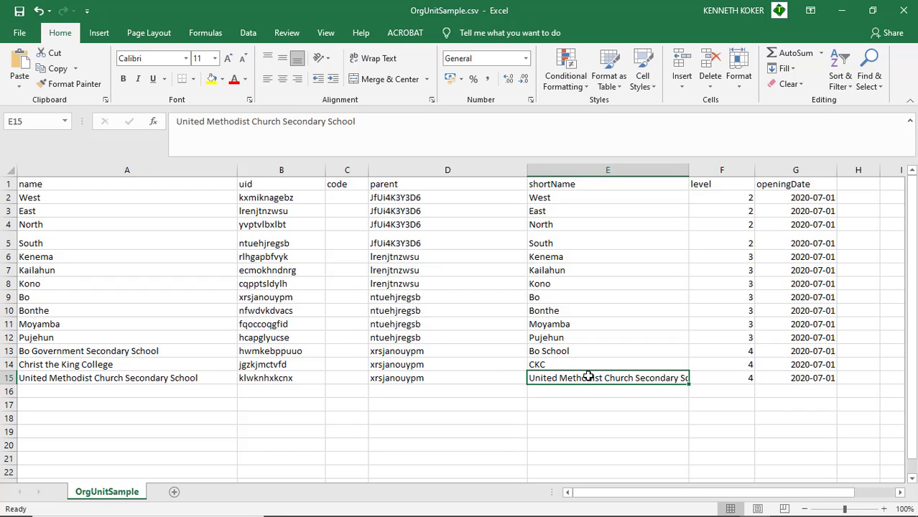
type("UMC")
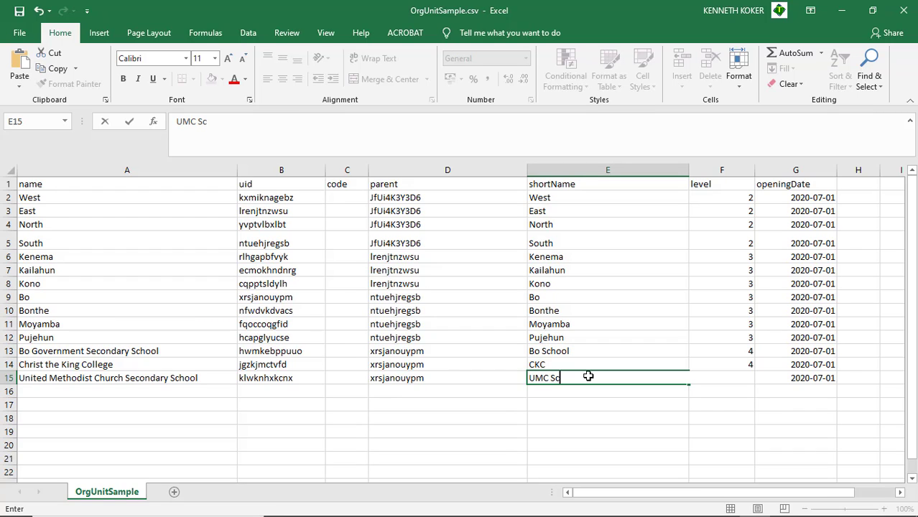
left_click(585, 431)
Save the edited file in CSV (Comma delimited) format and switch to the DHIS 2 Maintenance page in Chrome
key("ctrl+s")
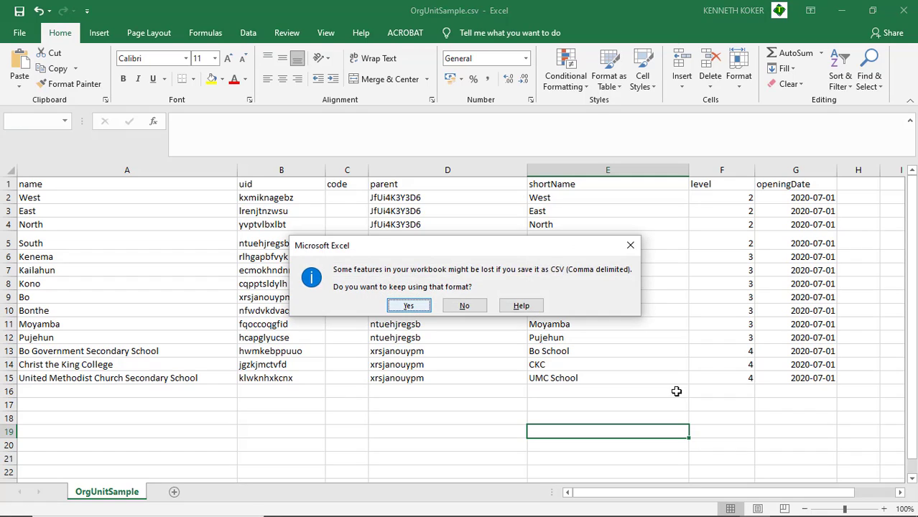
left_click(397, 308)
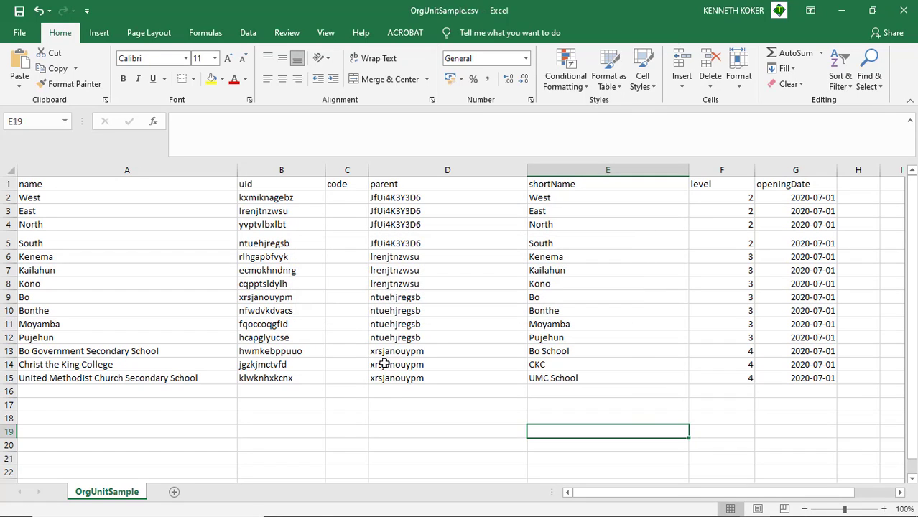
mouse_move(424, 506)
mouse_move(632, 512)
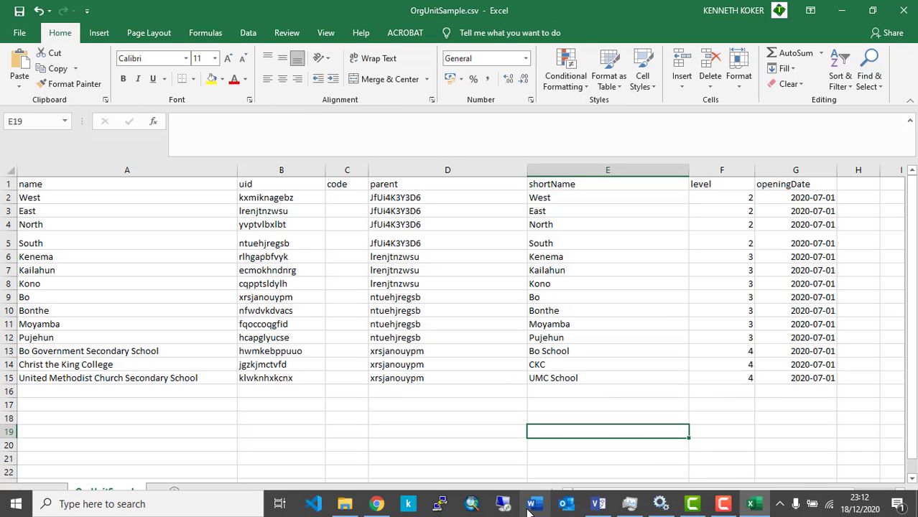
left_click(377, 504)
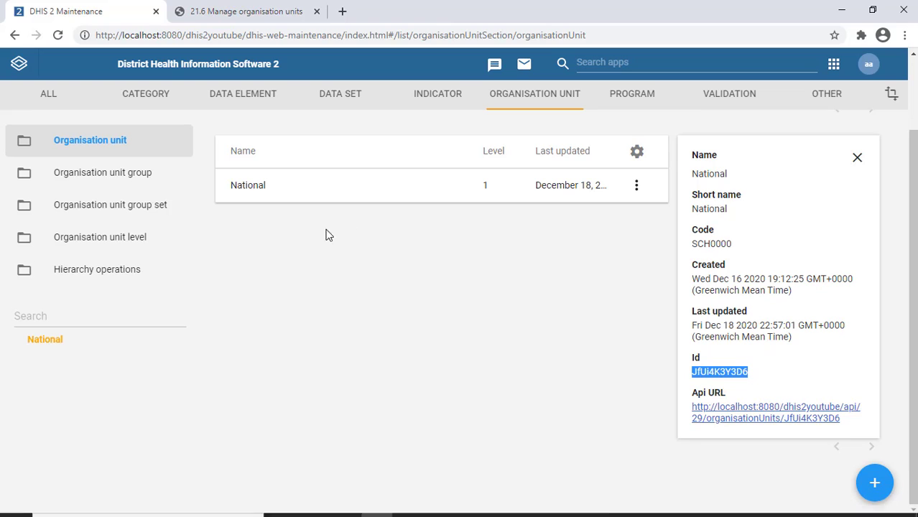
left_click(434, 300)
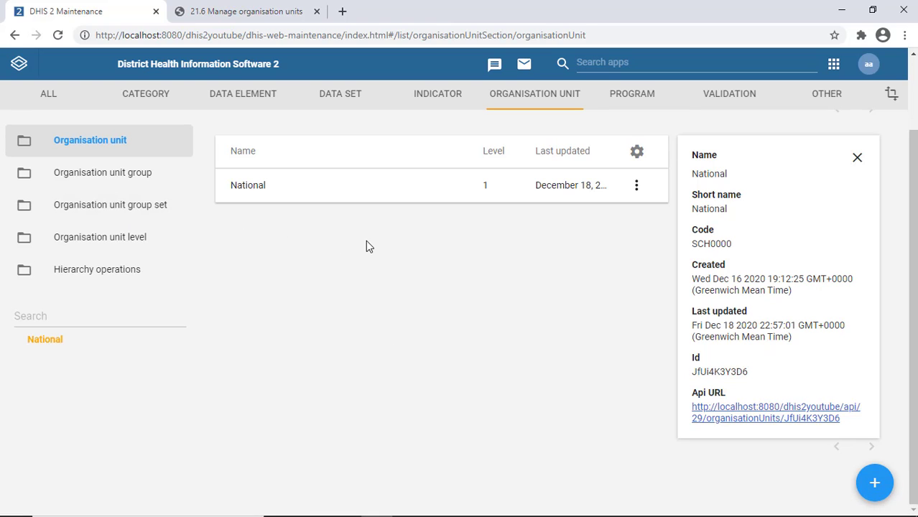
Close the National details and open Metadata Import in the Import/Export app
left_click(856, 158)
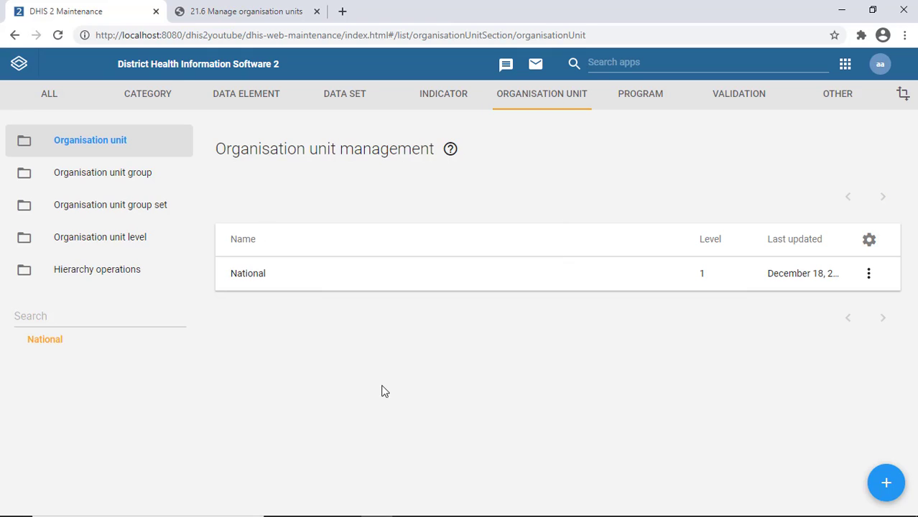
left_click(845, 66)
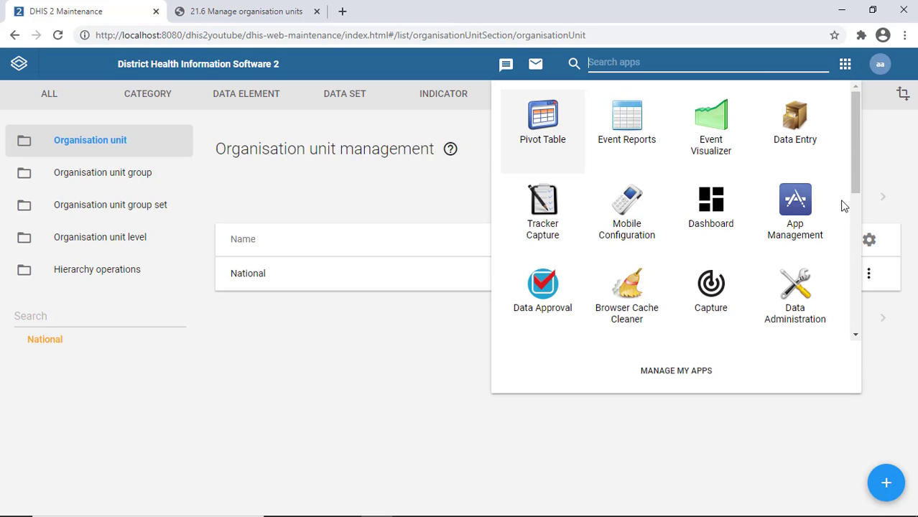
scroll(844, 206, "down", 2)
scroll(830, 189, "up", 2)
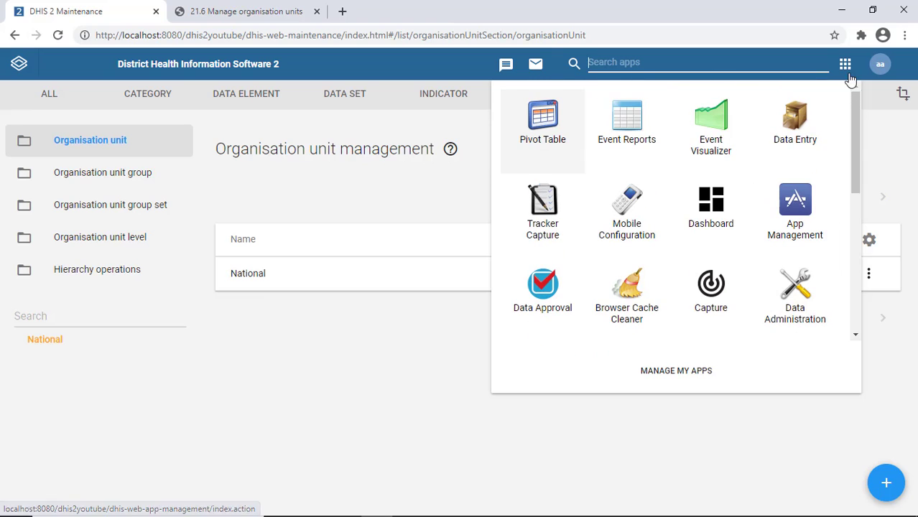
scroll(781, 295, "down", 2)
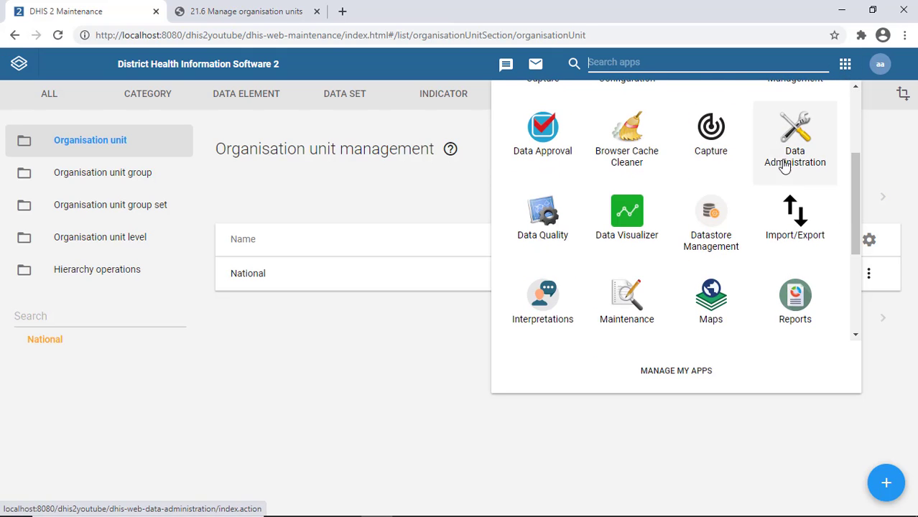
left_click(786, 229)
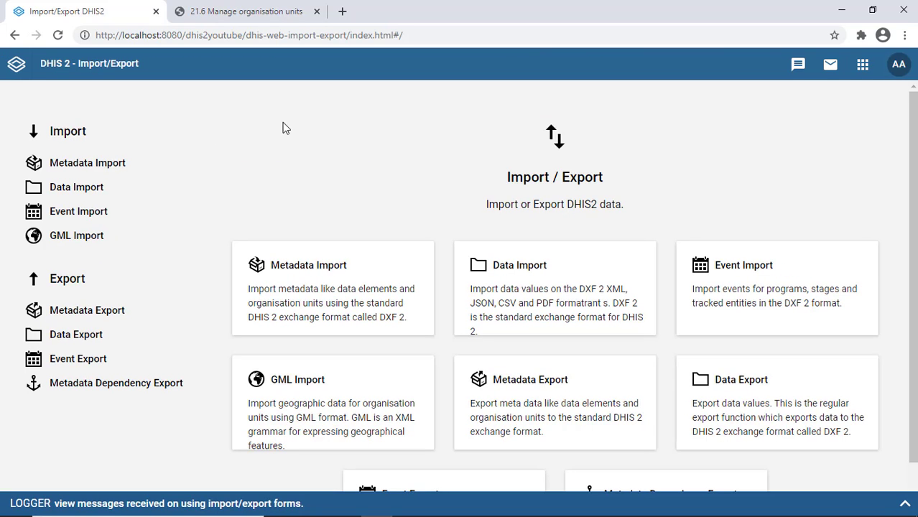
left_click(293, 278)
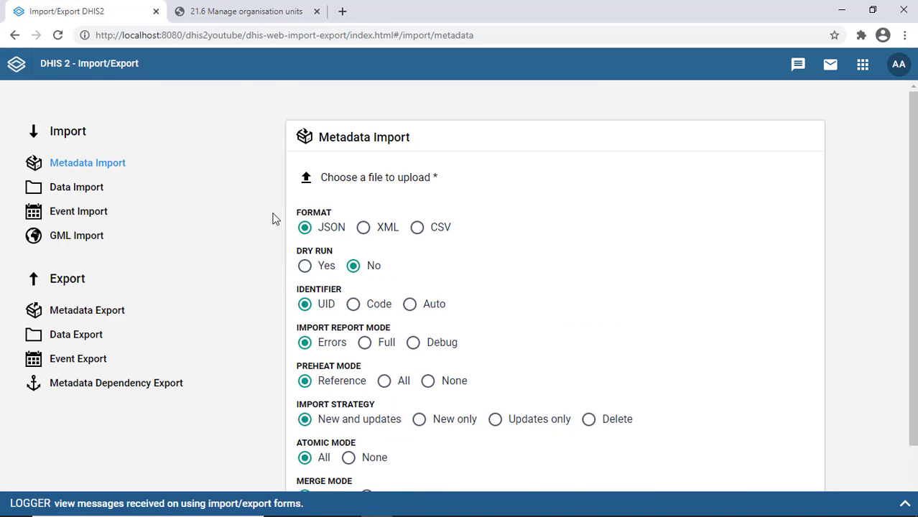
Choose OrgUnitSample.csv from the Desktop folder DHIS2 OrgUnits as the metadata file to upload
left_click(366, 185)
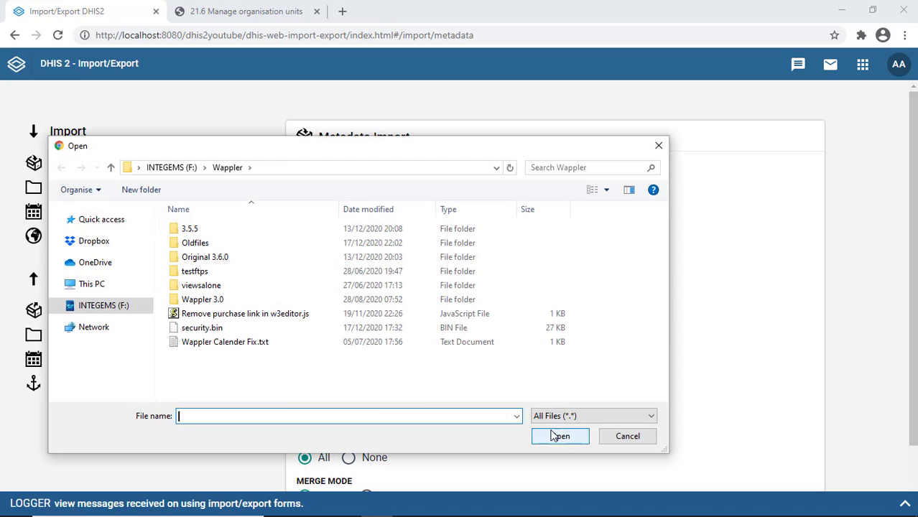
left_click(108, 246)
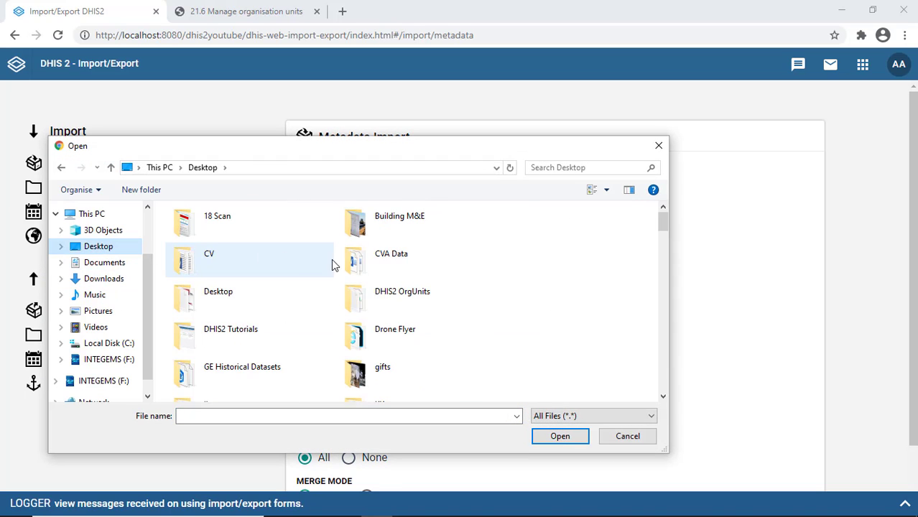
double_click(423, 246)
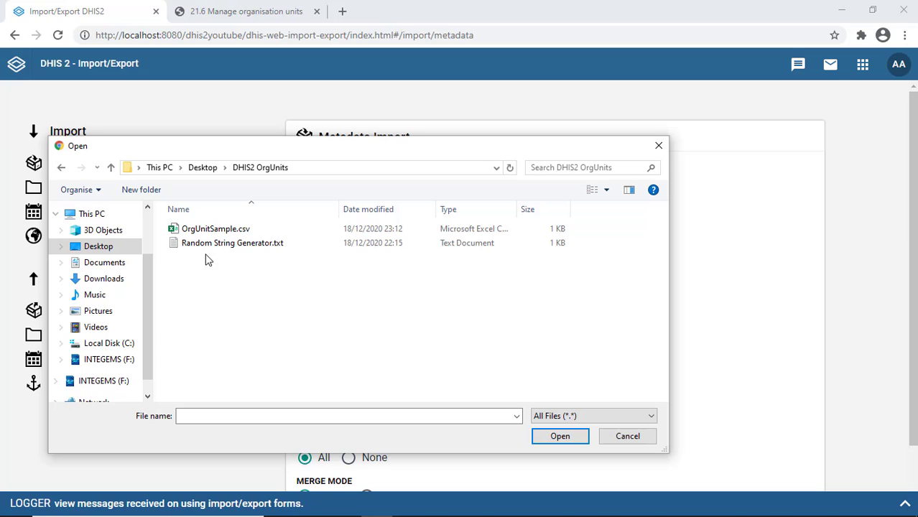
left_click(208, 230)
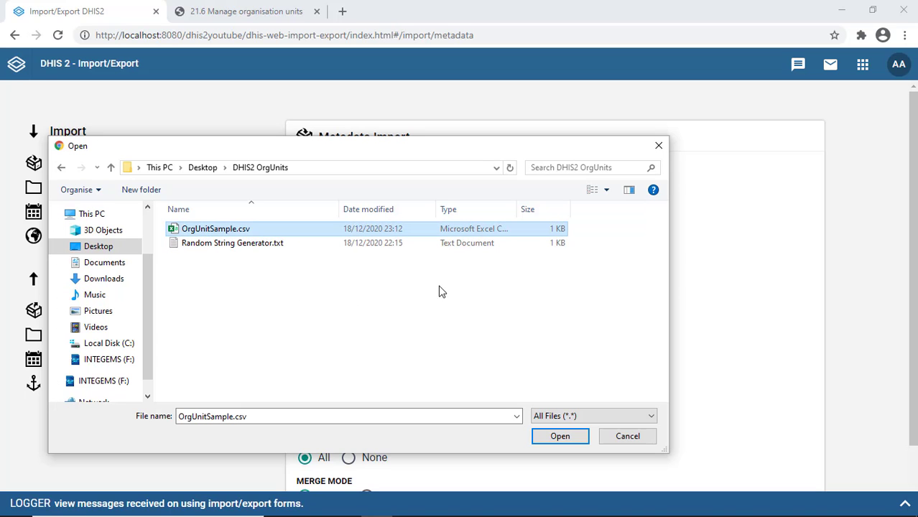
left_click(560, 436)
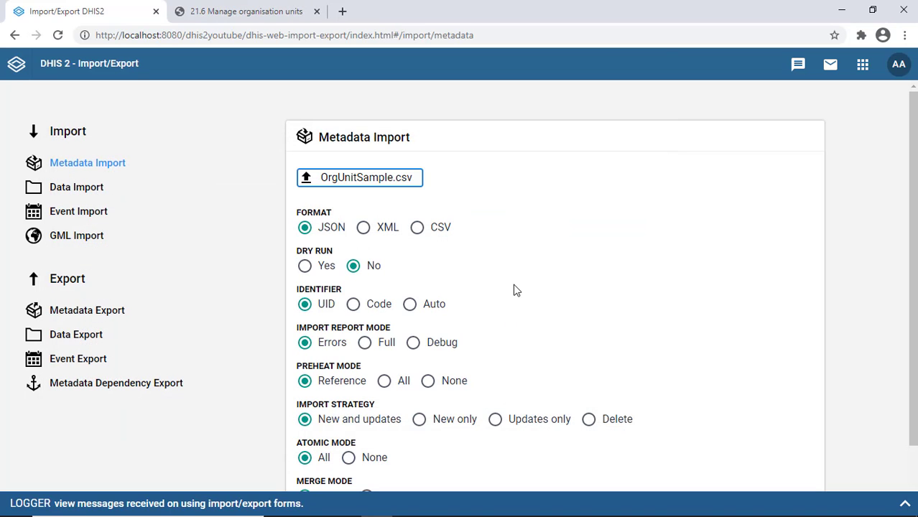
Set the import format to CSV with the first row as header, and check the header row of OrgUnitSample.csv in Excel
left_click(418, 229)
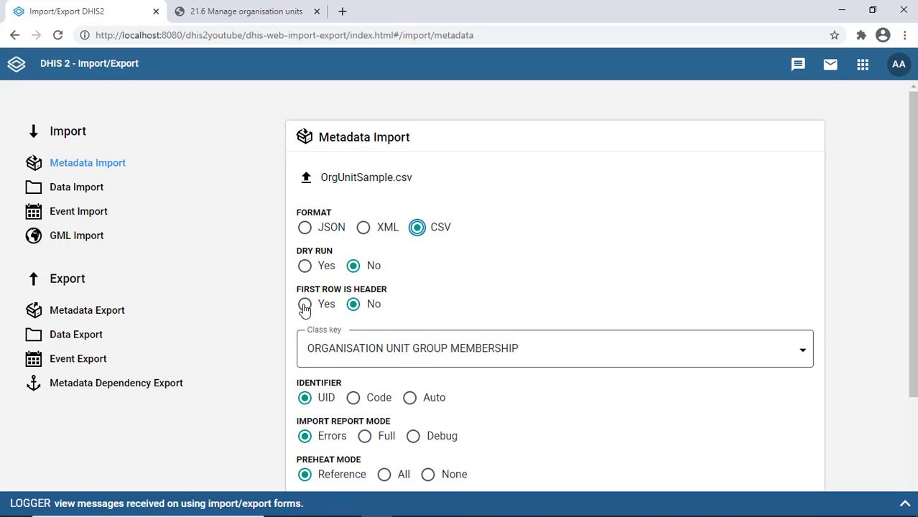
left_click(305, 308)
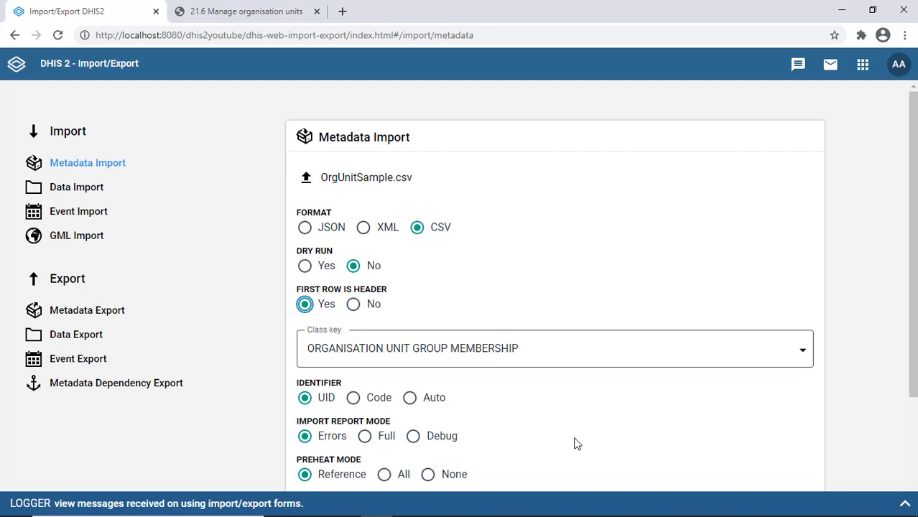
left_click(753, 505)
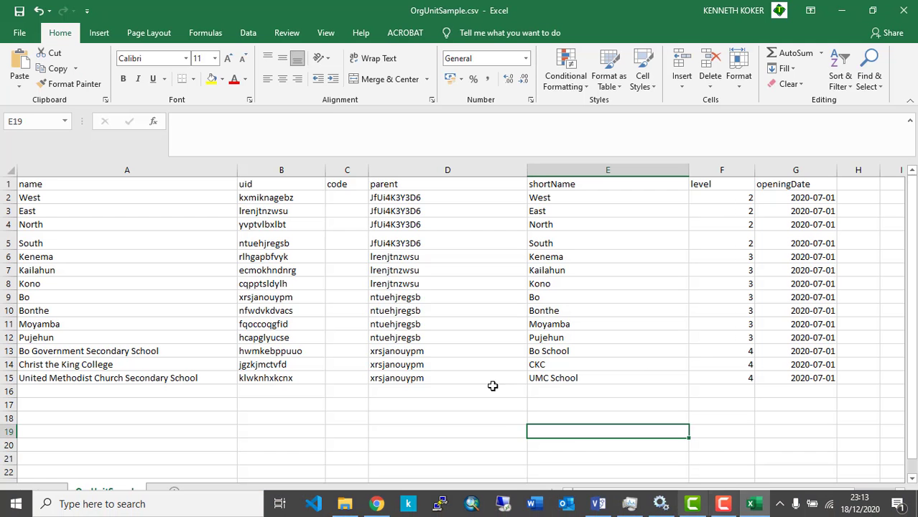
left_click(8, 184)
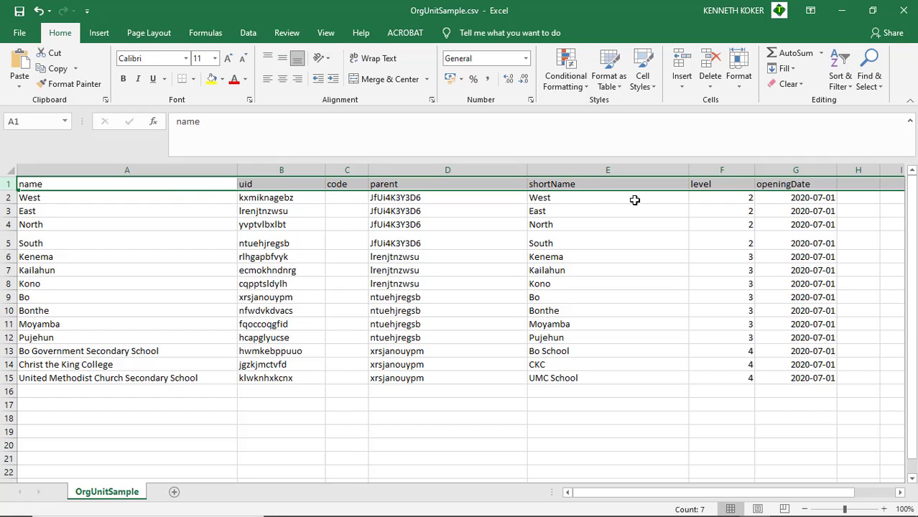
left_click(842, 10)
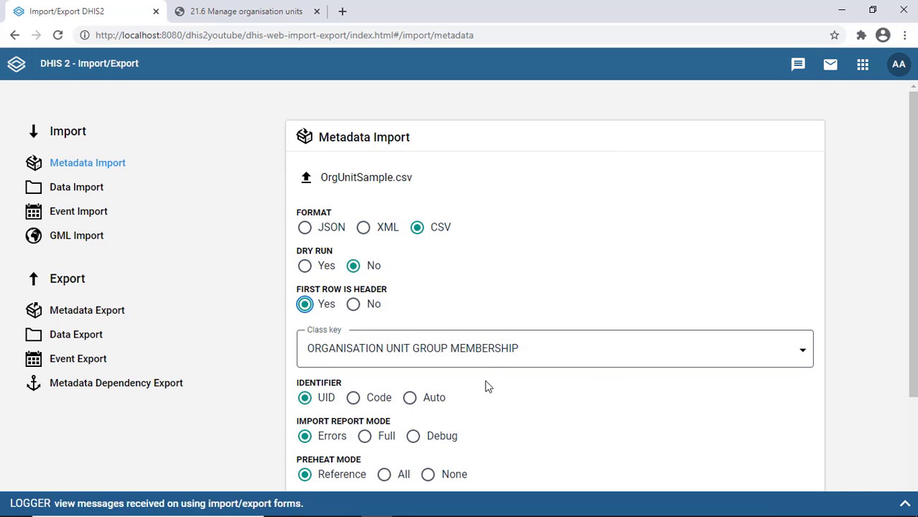
Set the class key to ORGANISATION UNIT, review the remaining import options and run the metadata import
left_click(350, 354)
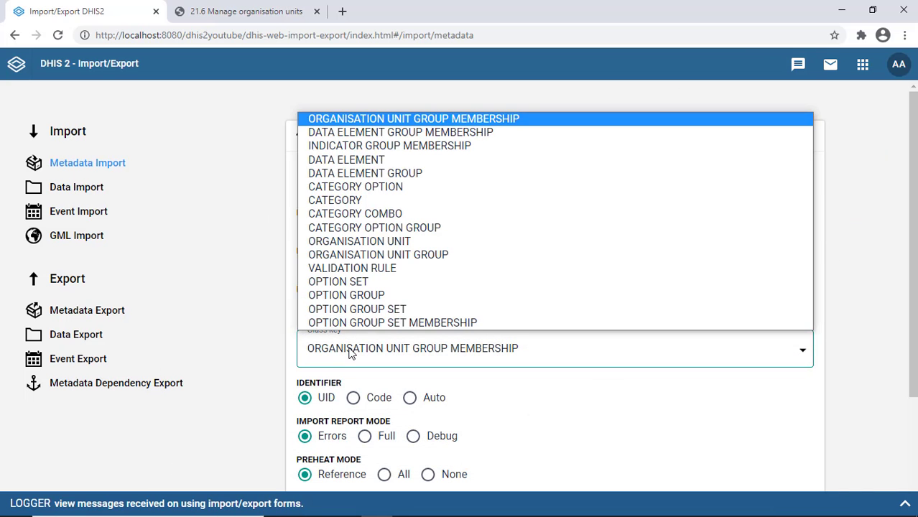
left_click(403, 245)
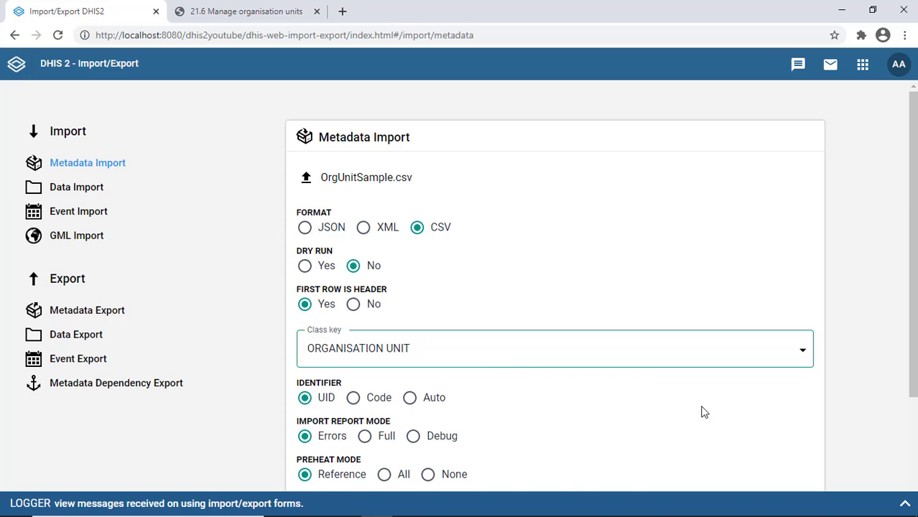
scroll(701, 411, "down", 2)
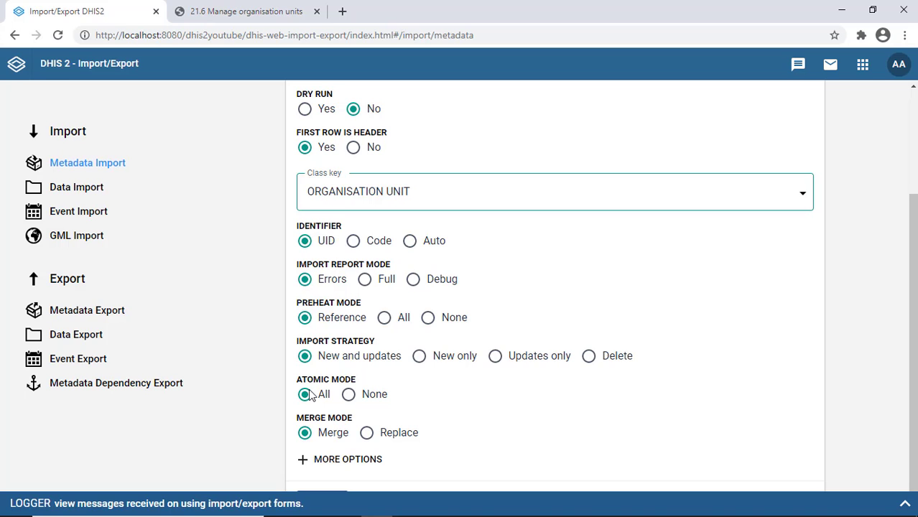
scroll(525, 450, "down", 2)
scroll(510, 446, "up", 3)
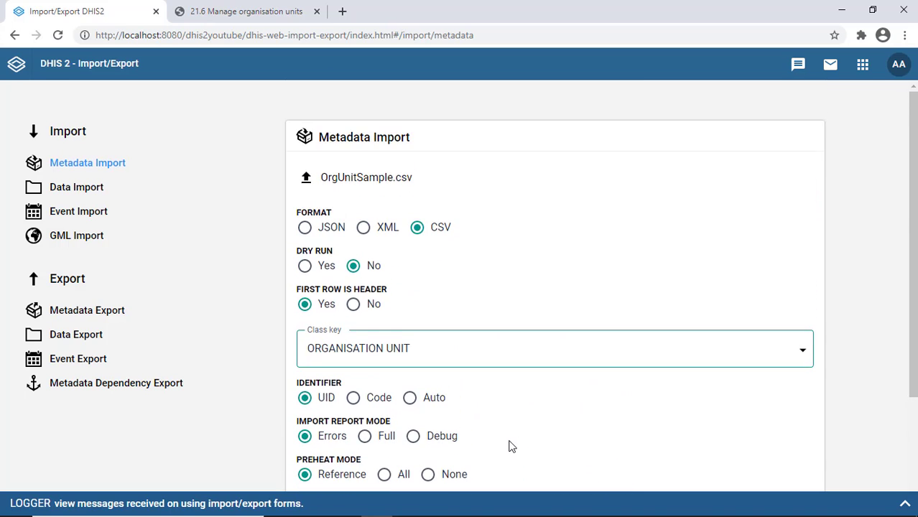
scroll(522, 388, "down", 3)
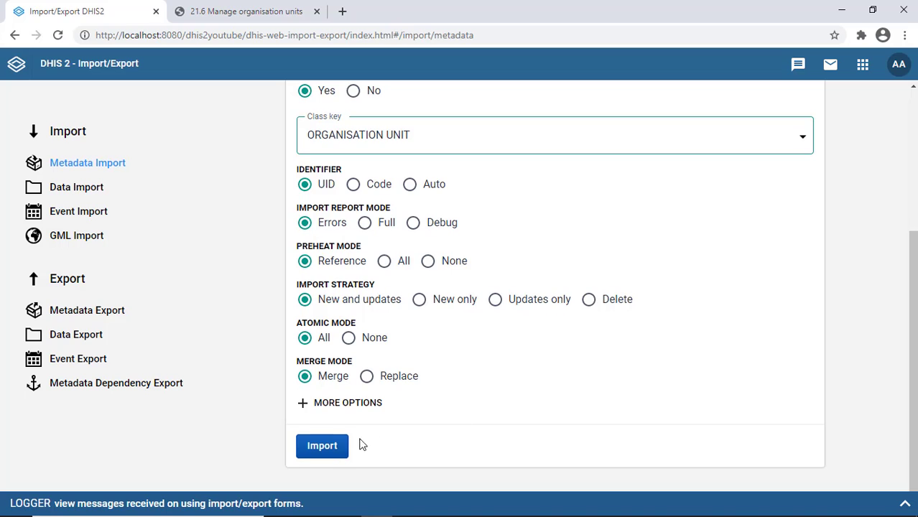
left_click(325, 450)
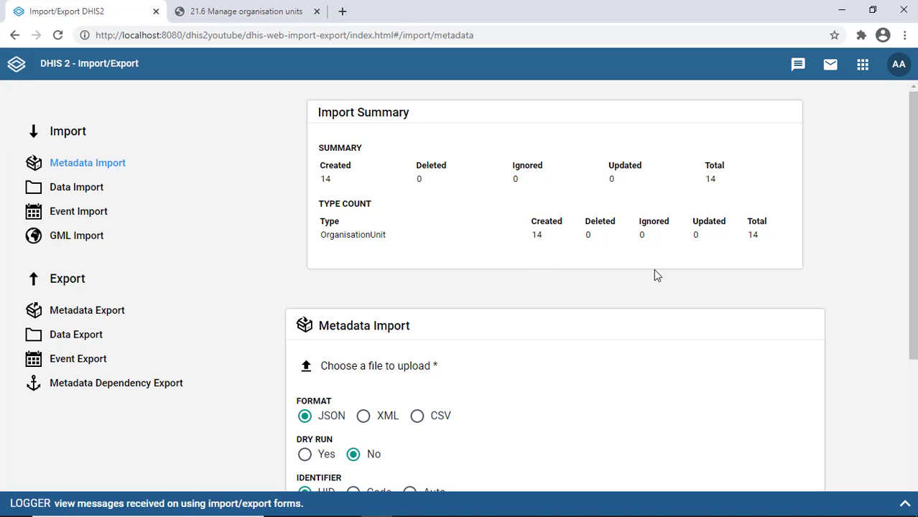
Open the organisation unit management list in the Maintenance app
left_click(864, 66)
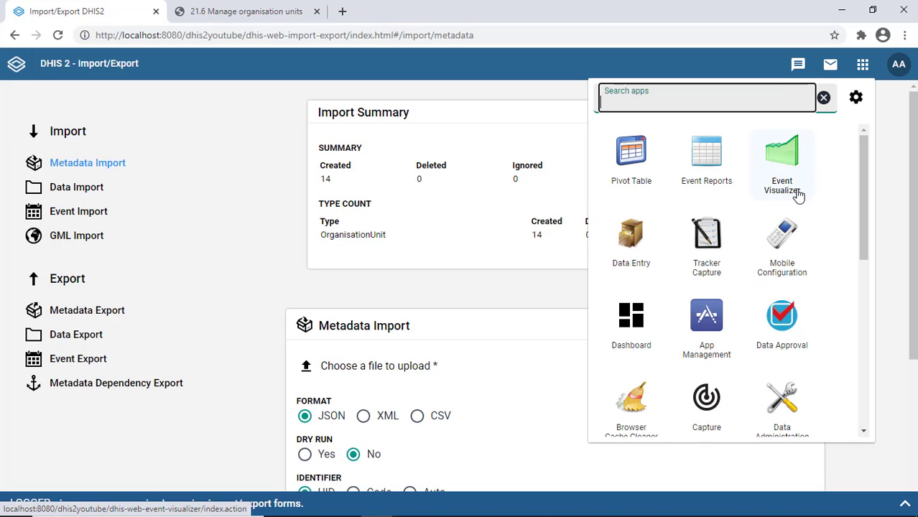
scroll(805, 196, "down", 2)
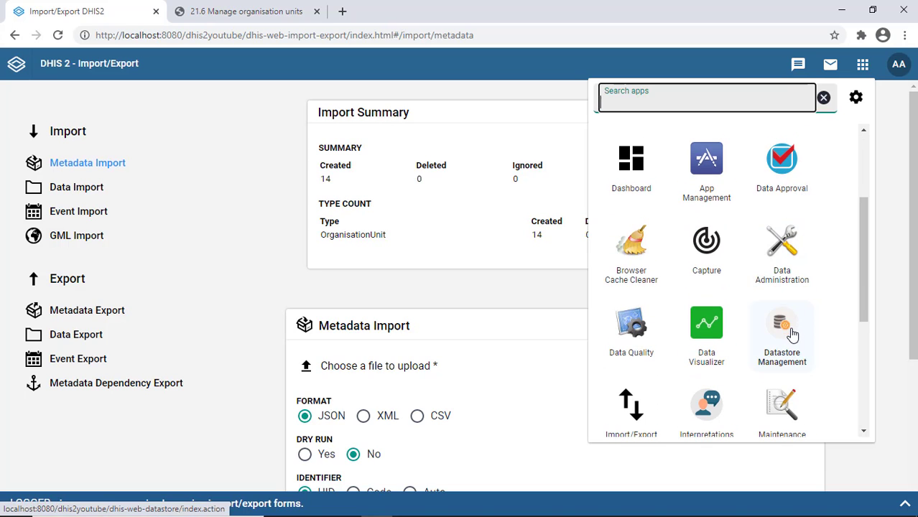
scroll(784, 330, "down", 2)
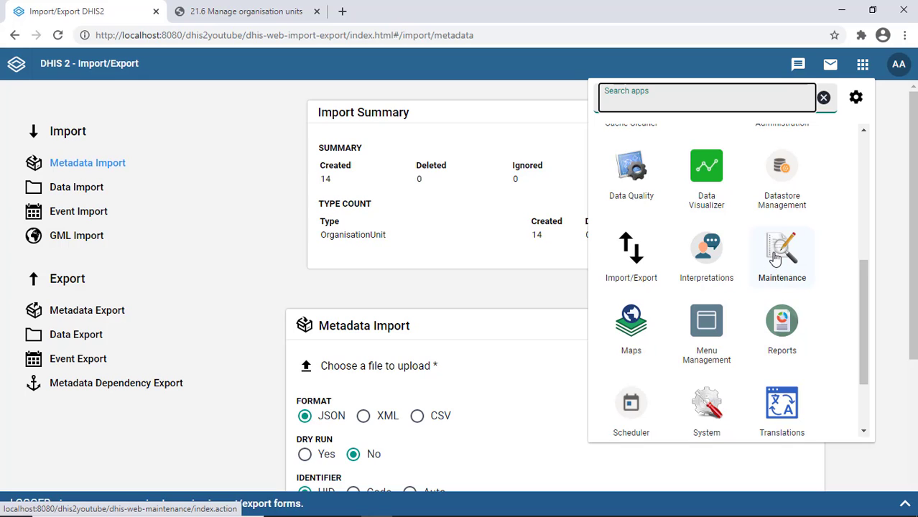
left_click(789, 263)
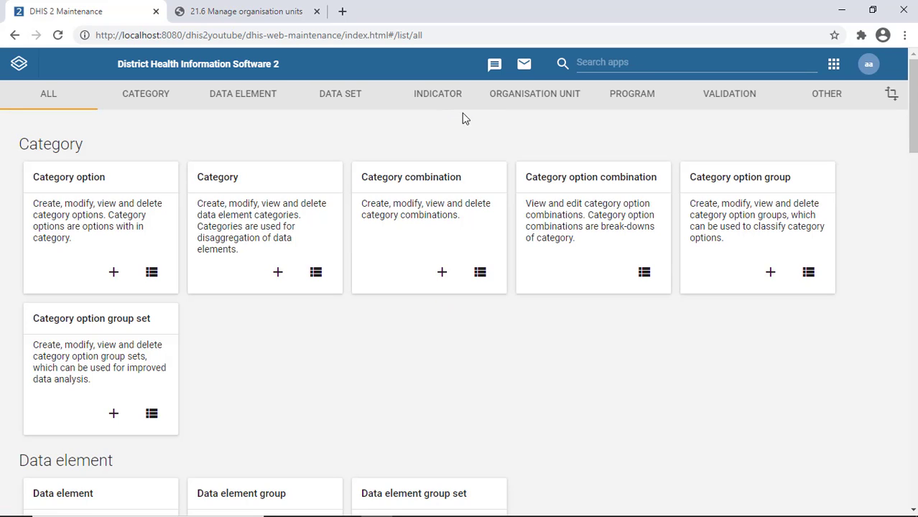
left_click(503, 97)
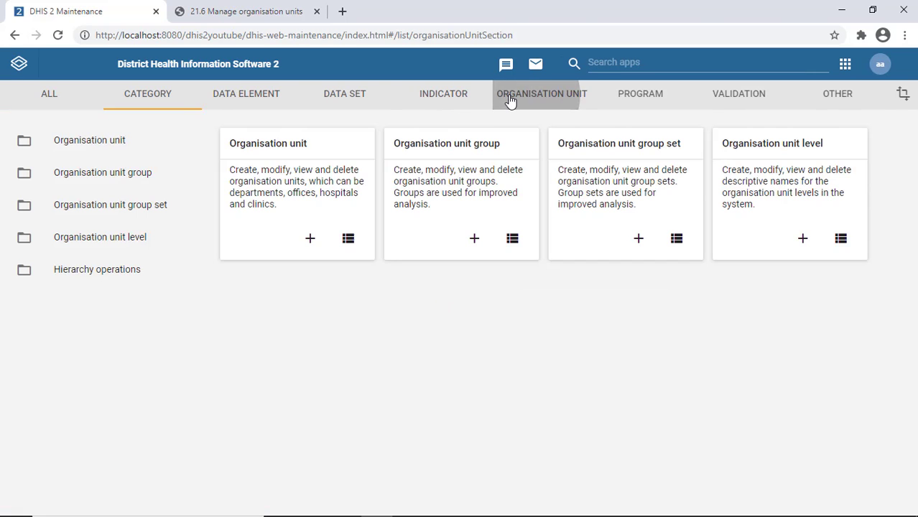
left_click(292, 147)
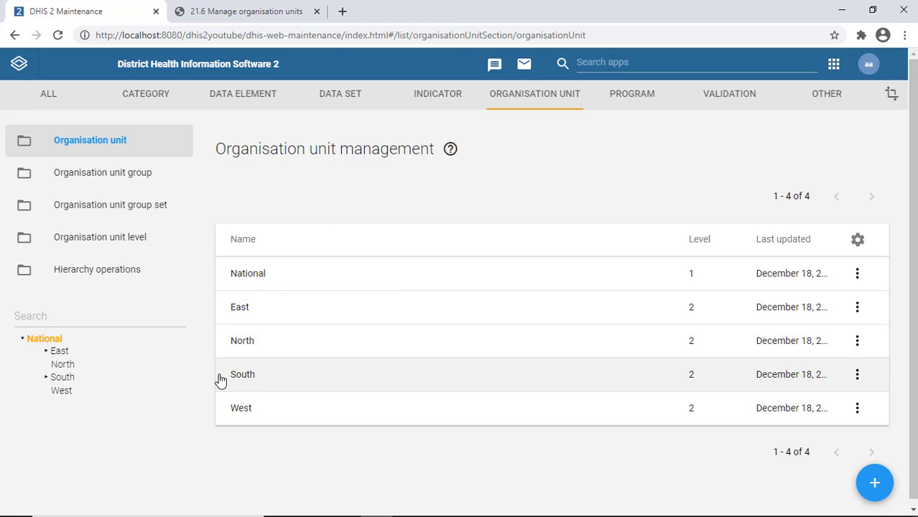
Expand East, South and Bo in the organisation unit tree to check the imported hierarchy
left_click(46, 352)
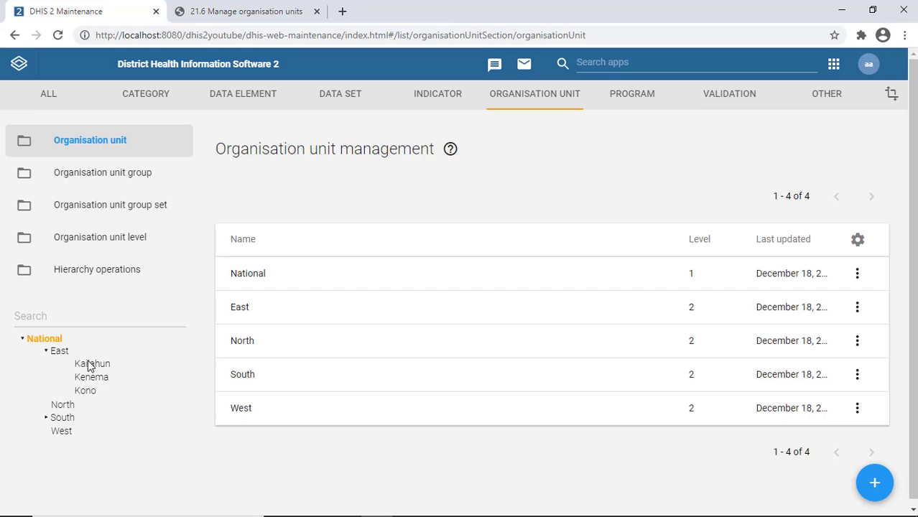
left_click(57, 418)
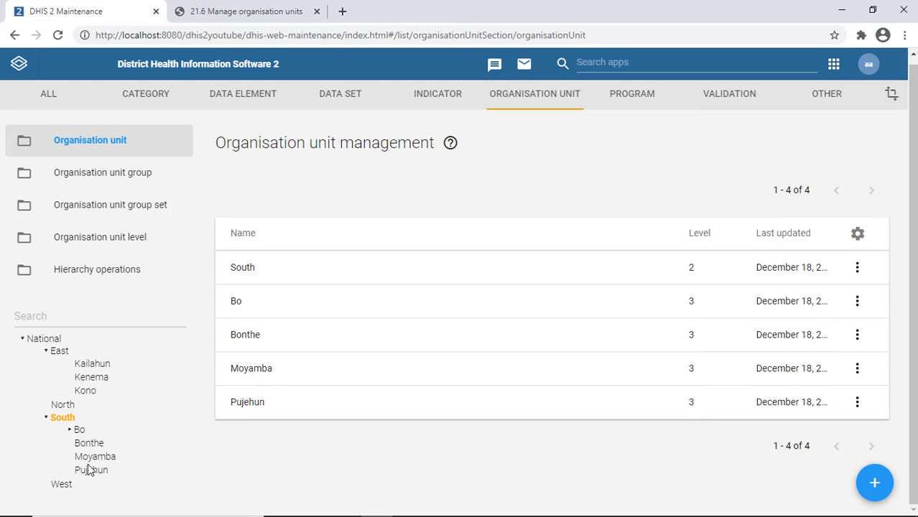
left_click(70, 429)
scroll(152, 398, "down", 1)
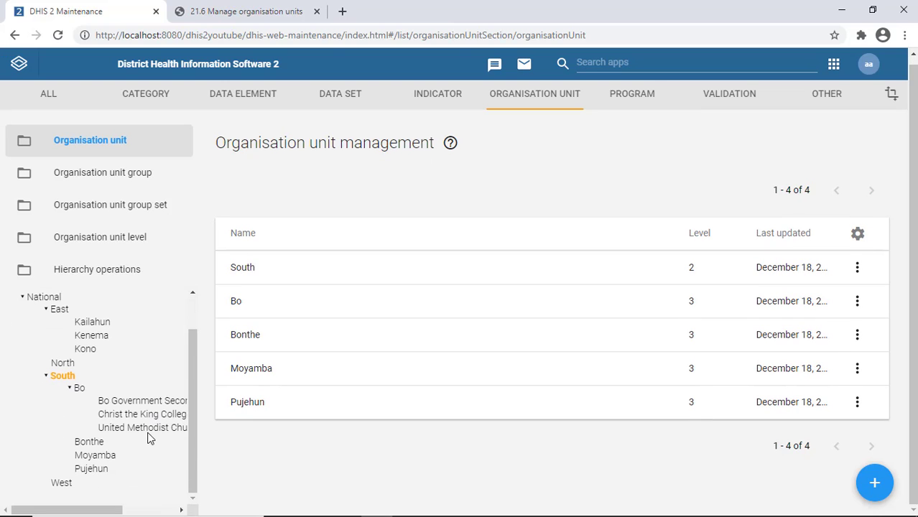
View each of the three schools under Bo in the organisation unit list, ending with United Methodist Church Secondary School
left_click(155, 402)
left_click(150, 417)
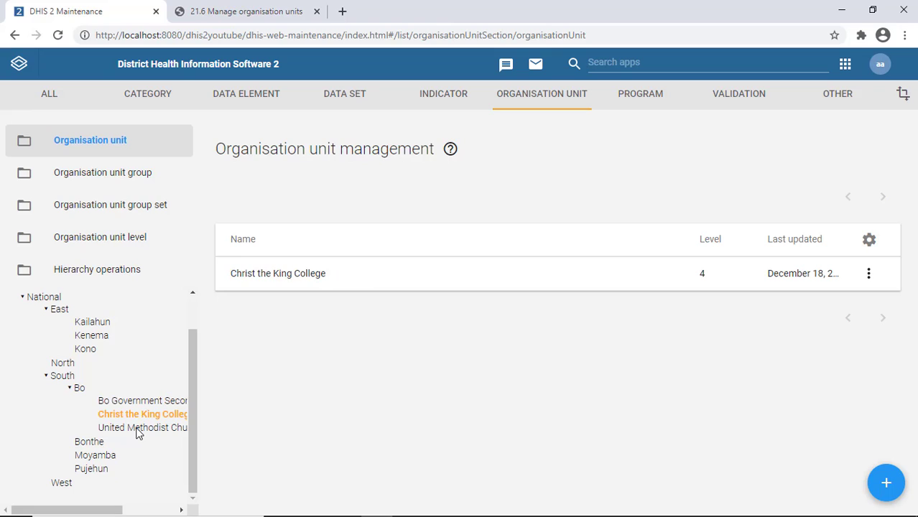
left_click(150, 428)
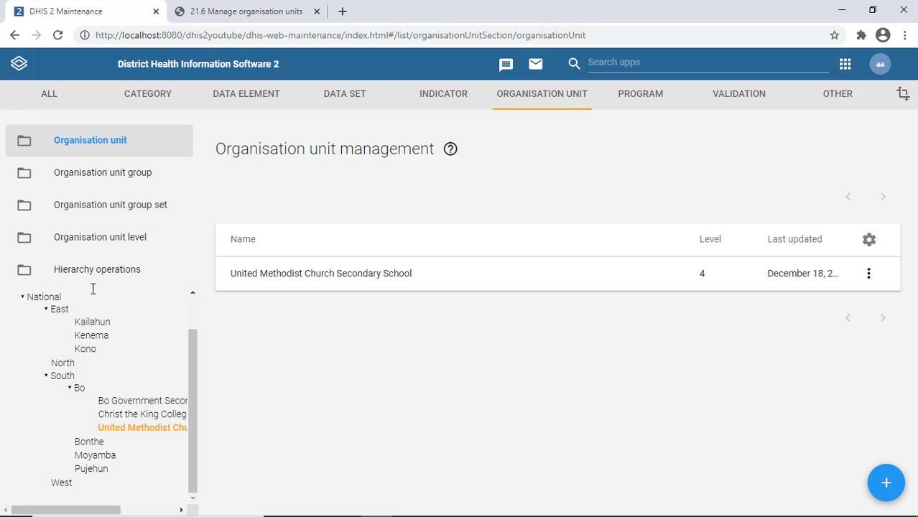
Switch to OrgUnitSample.csv in Excel to review the imported rows and columns
mouse_move(598, 513)
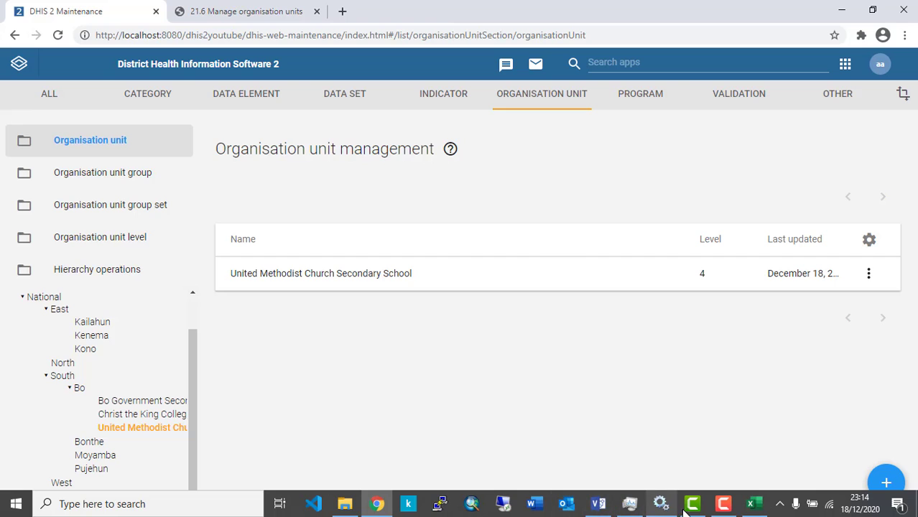
left_click(753, 504)
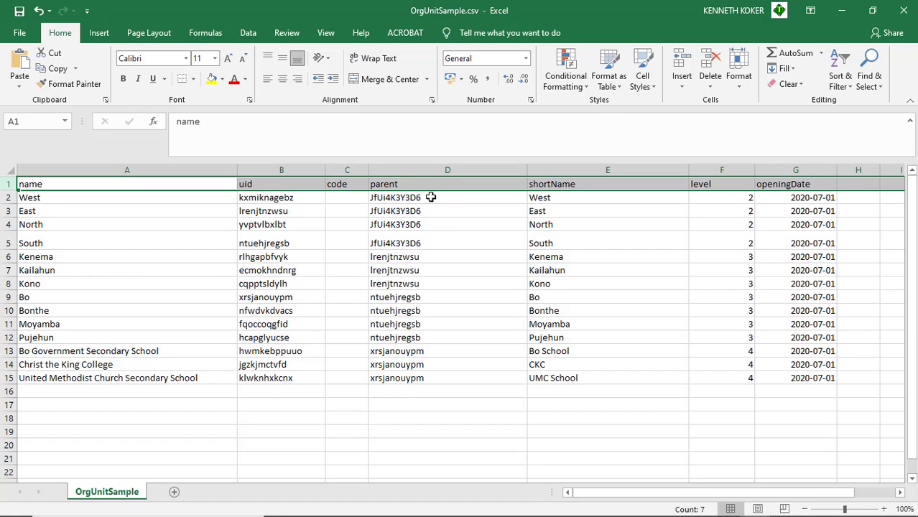
Examine the parent and uid columns of OrgUnitSample.csv to see how units link to their parents
left_click(423, 174)
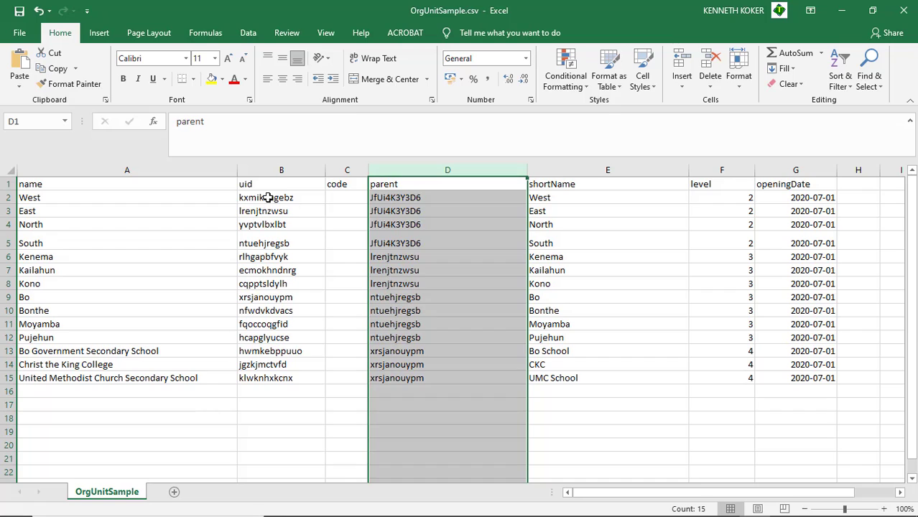
left_click(266, 170)
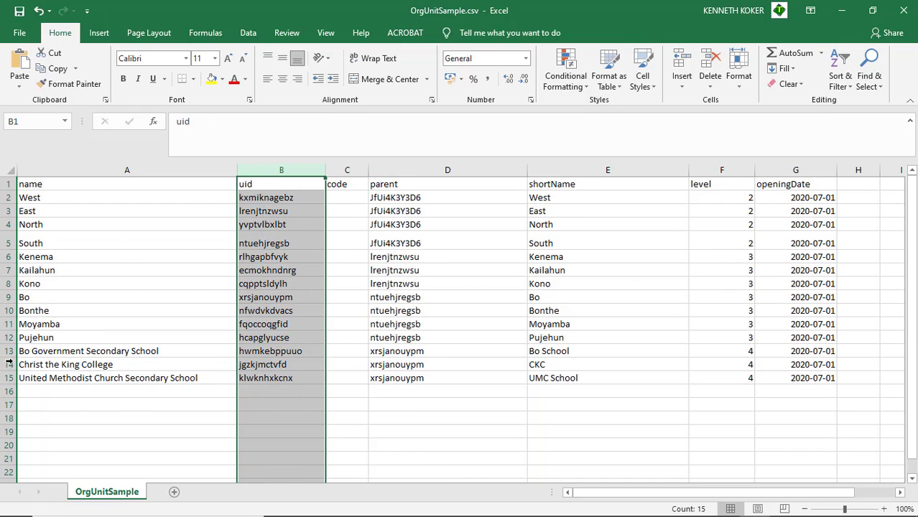
left_click(86, 433)
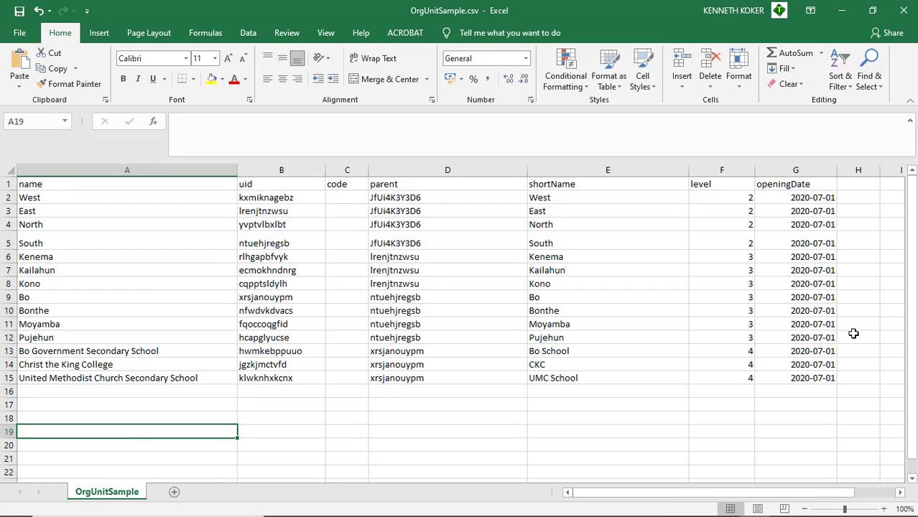
Switch to DHIS 2 in Chrome and view United Methodist Church Secondary School in the organisation unit list
mouse_move(460, 514)
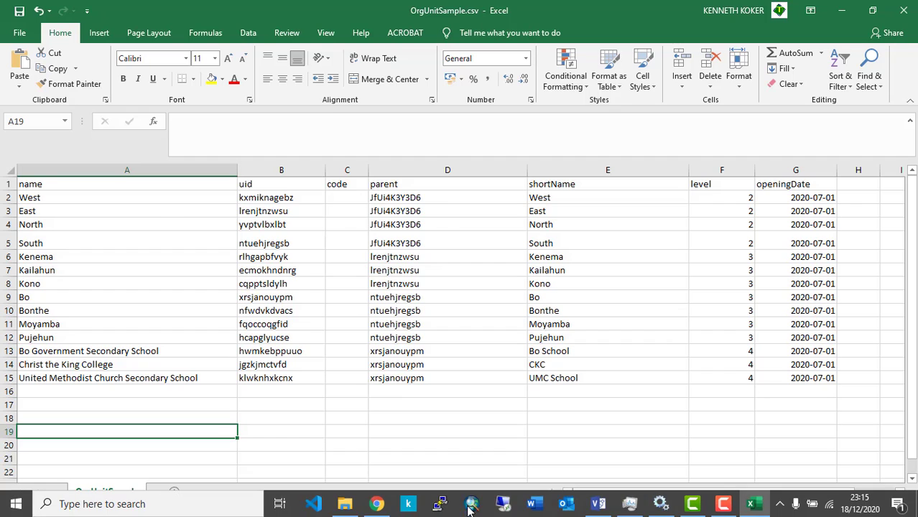
left_click(377, 504)
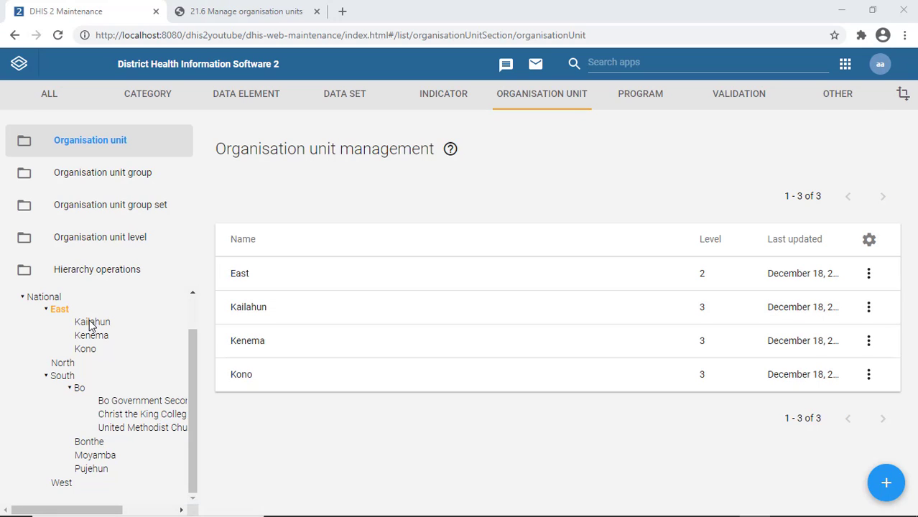
left_click(109, 429)
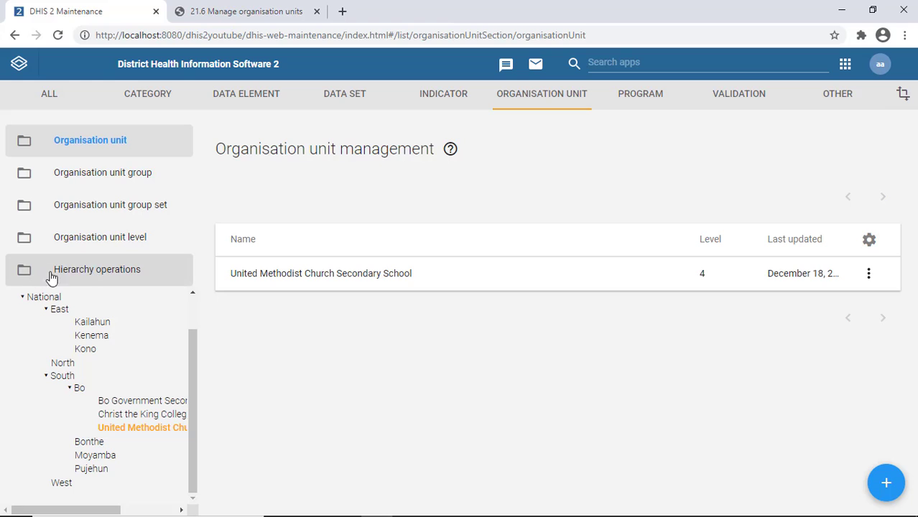
Move United Methodist Church Secondary School from Bo to Kenema under East using Hierarchy operations
left_click(120, 274)
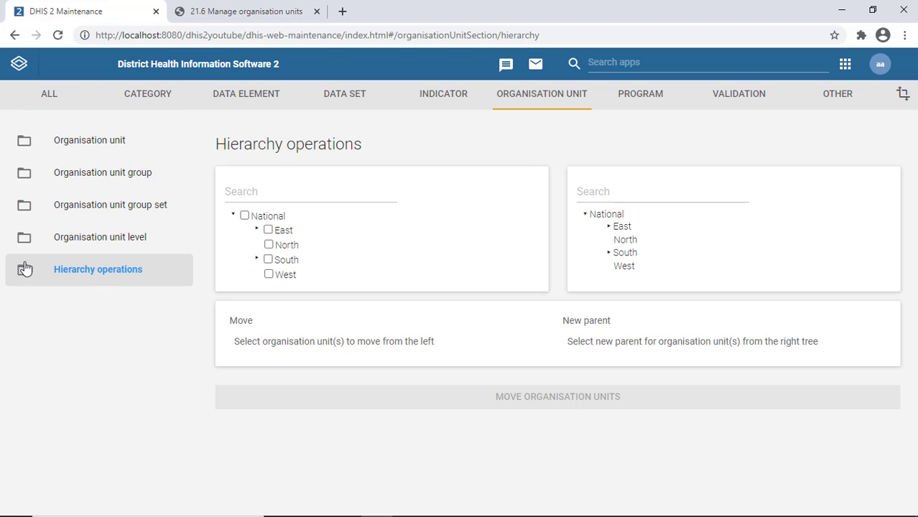
left_click(257, 260)
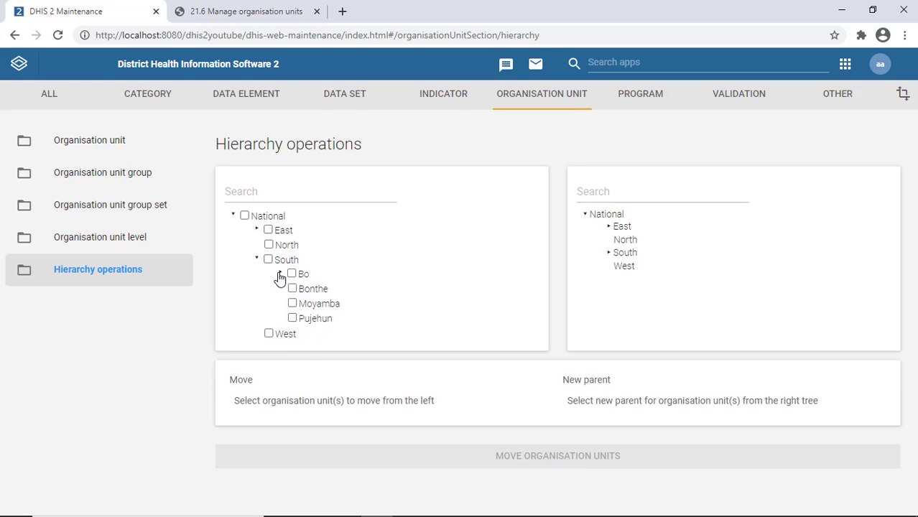
left_click(280, 273)
left_click(317, 318)
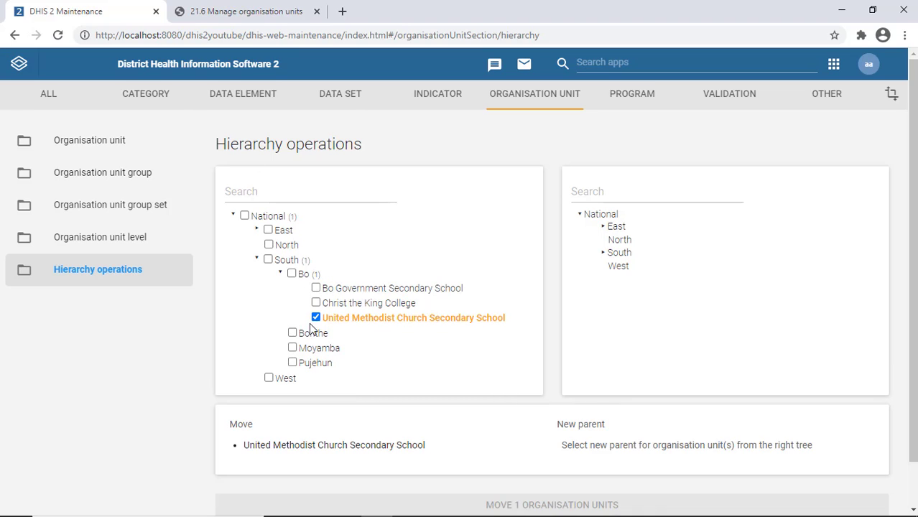
left_click(604, 227)
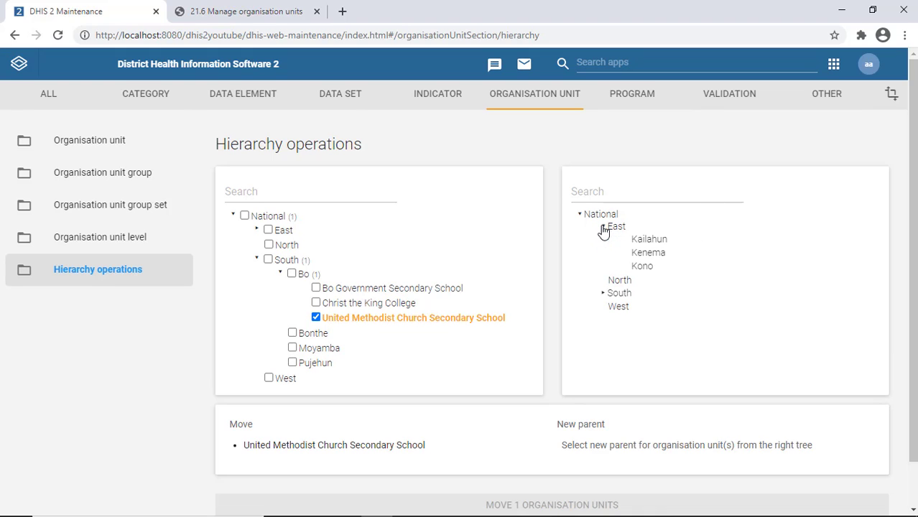
left_click(650, 254)
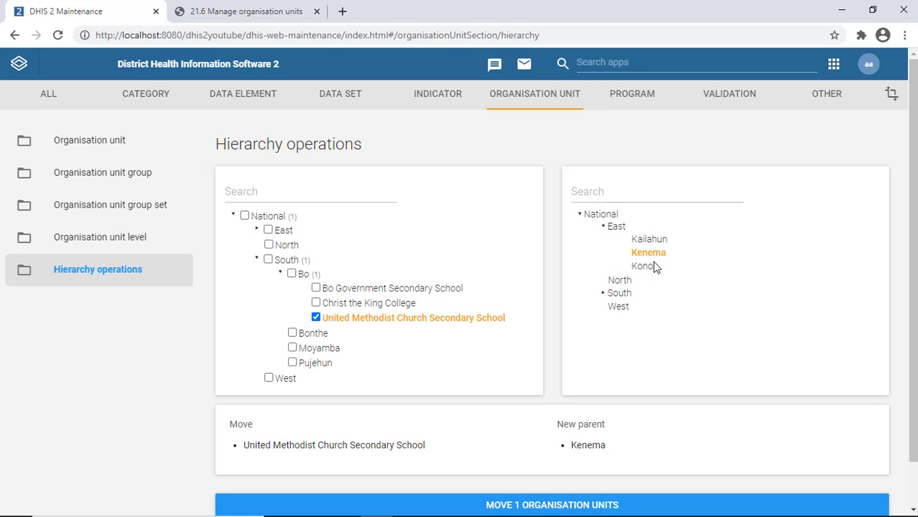
scroll(585, 379, "down", 2)
left_click(534, 463)
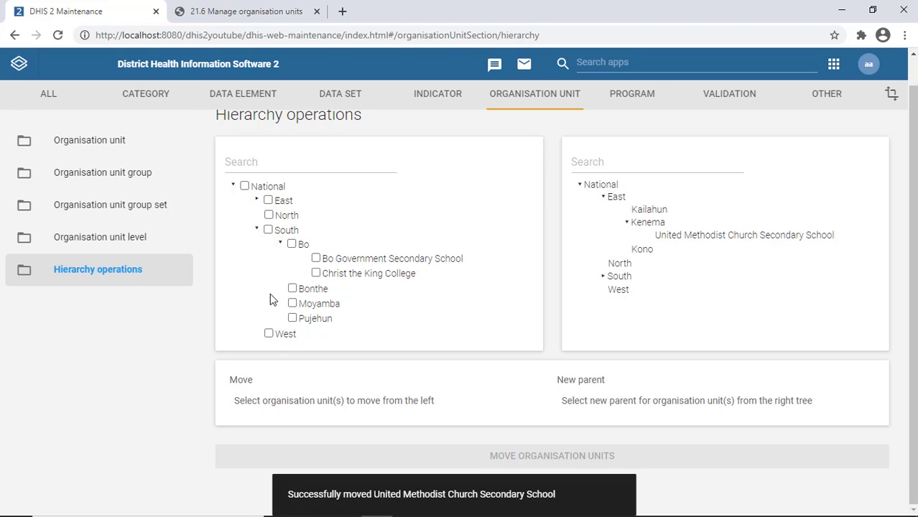
Move Christ the King College and Bo Government Secondary School from Bo to Kono under East
left_click(316, 274)
left_click(316, 259)
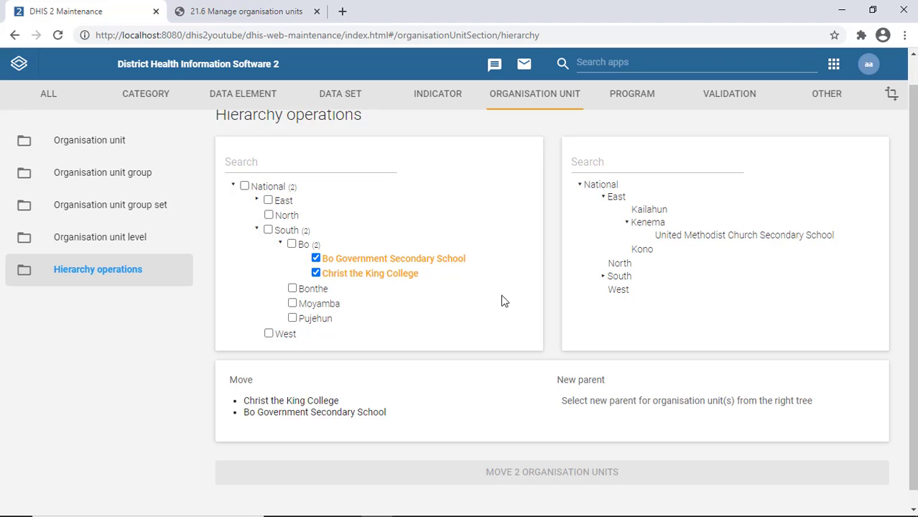
left_click(642, 210)
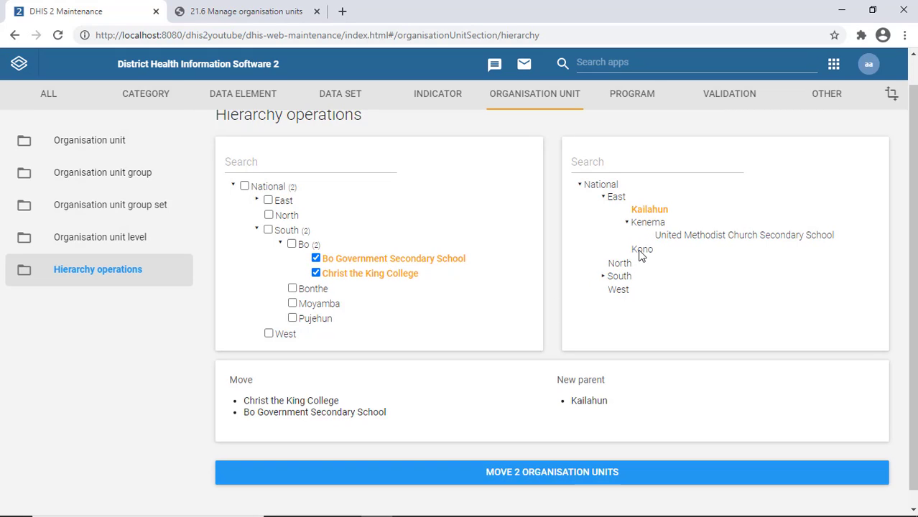
left_click(640, 250)
left_click(508, 479)
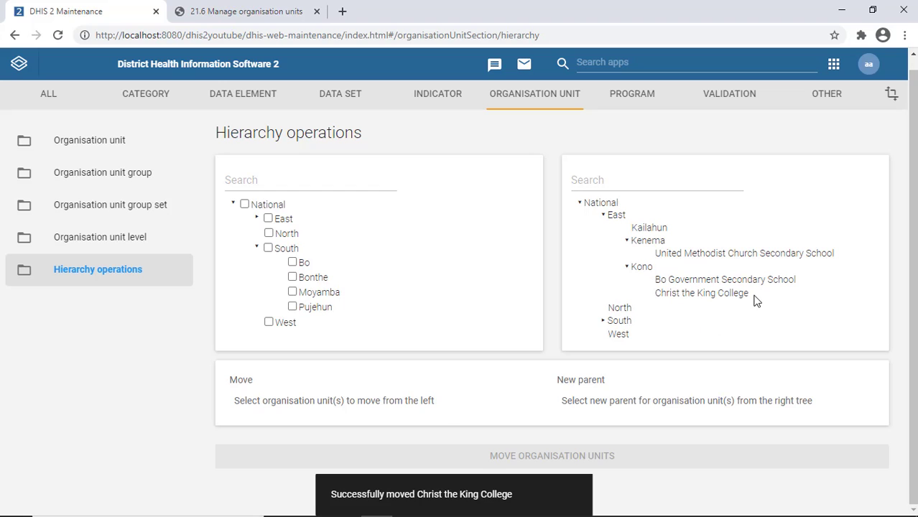
Reload the organisation unit list, then view Bo under South and expand East in the tree
left_click(101, 144)
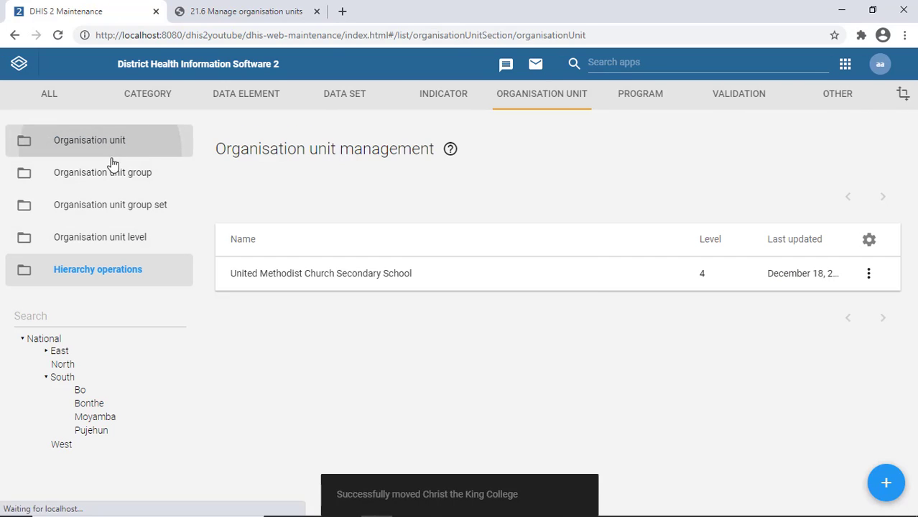
left_click(57, 34)
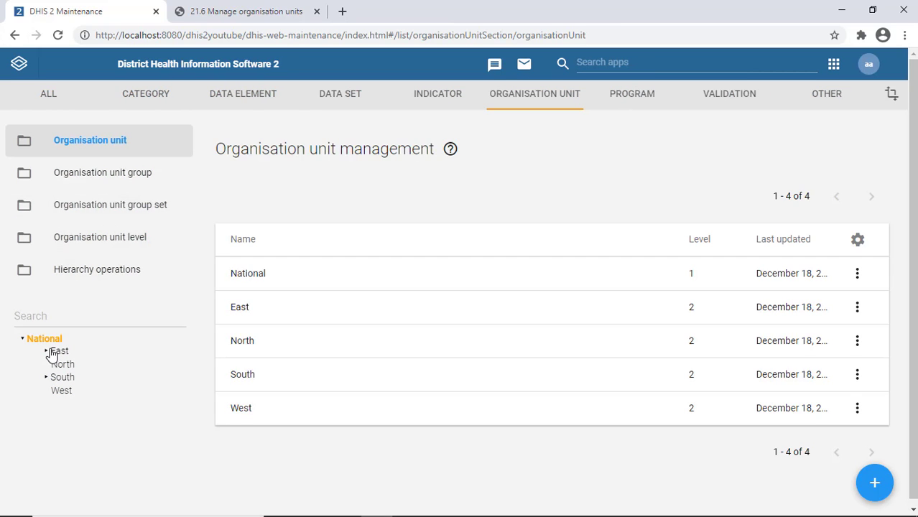
left_click(46, 377)
left_click(81, 391)
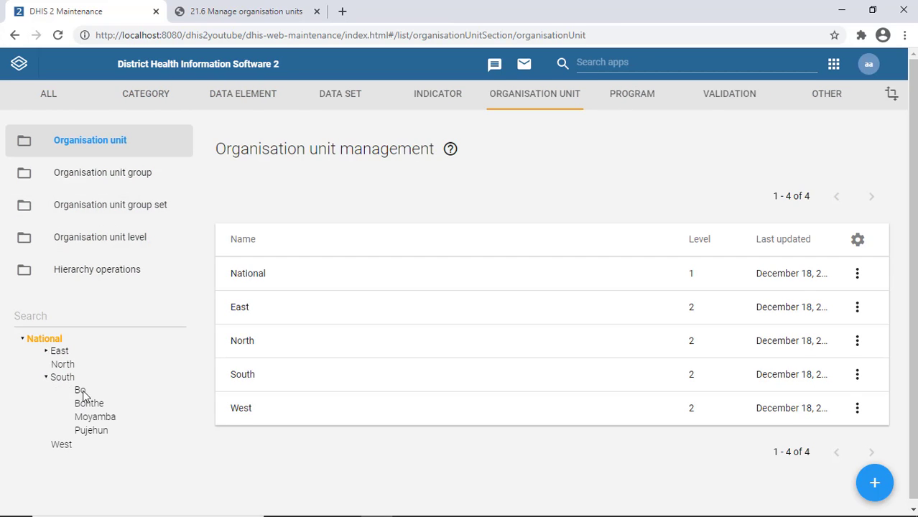
left_click(46, 350)
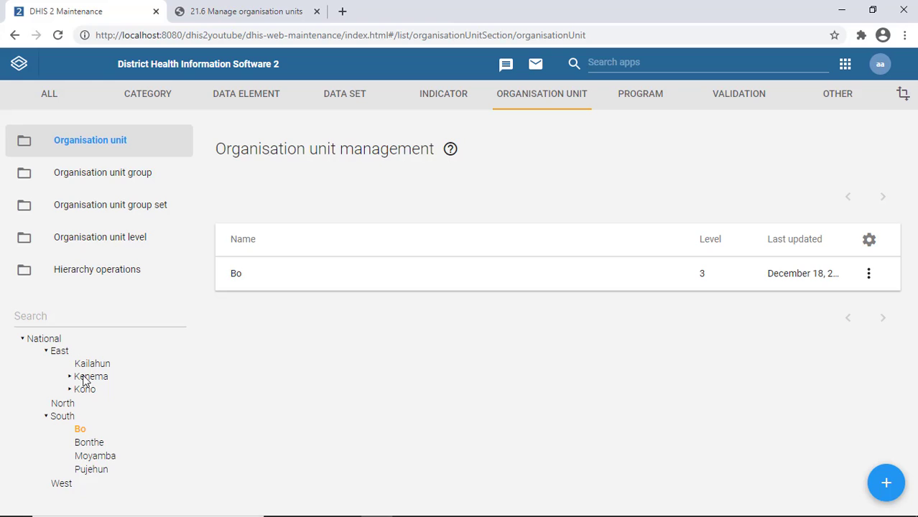
View Kenema, Kono and their schools in the organisation unit list to check the moves, ending with Christ the King College
left_click(84, 379)
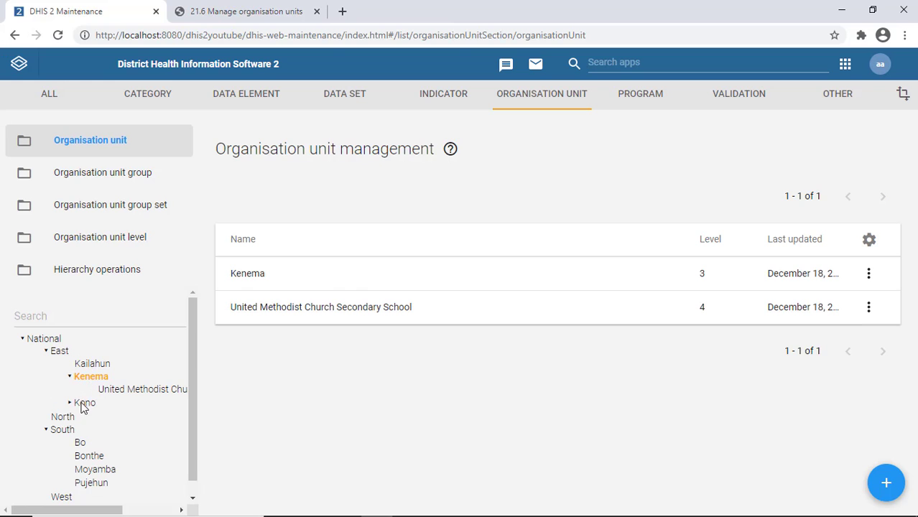
left_click(85, 405)
left_click(115, 389)
left_click(113, 417)
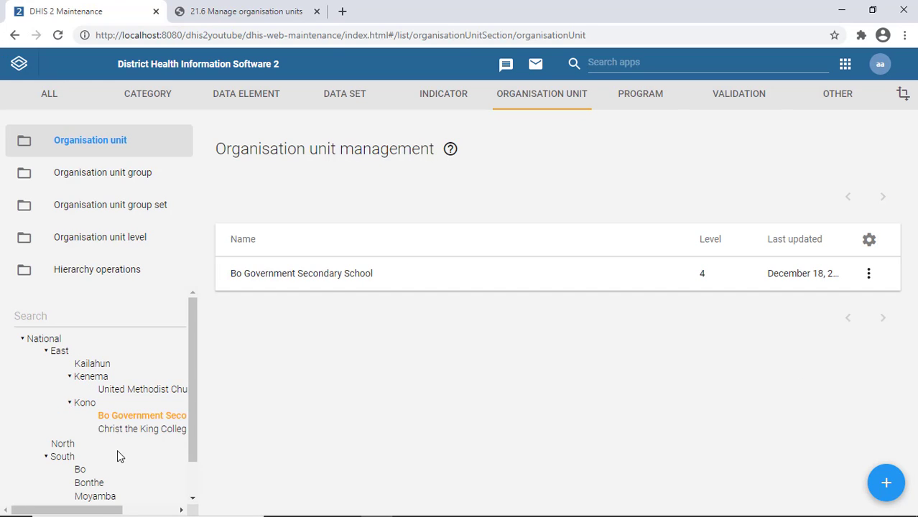
left_click(129, 431)
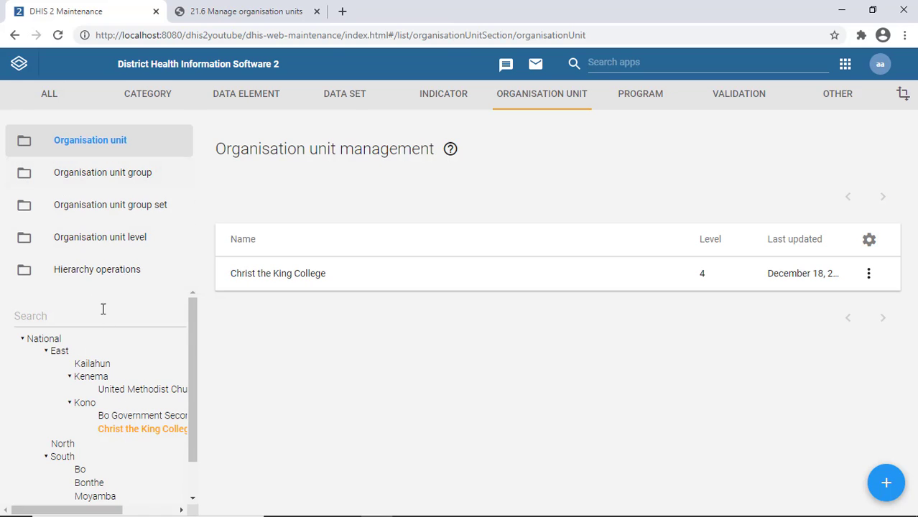
Move United Methodist Church Secondary School, Bo Government Secondary School and Christ the King College back to Bo under South using Hierarchy operations
left_click(84, 278)
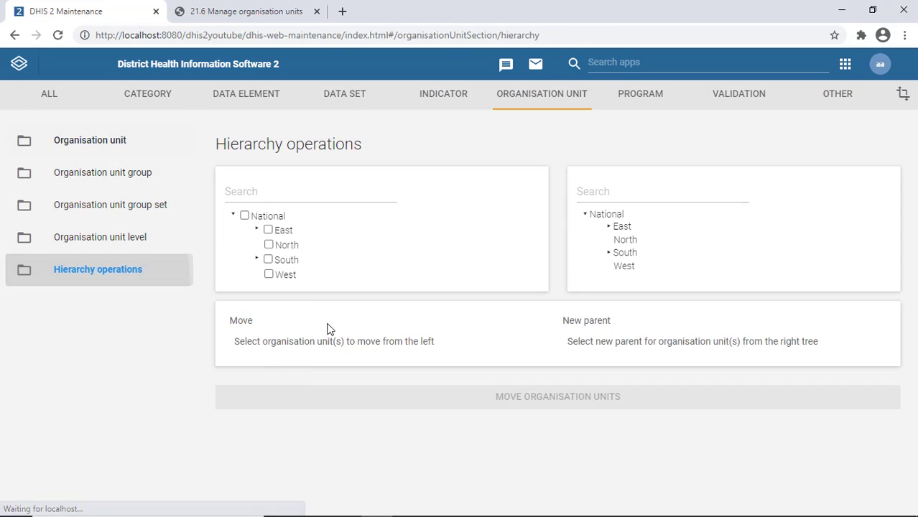
left_click(257, 259)
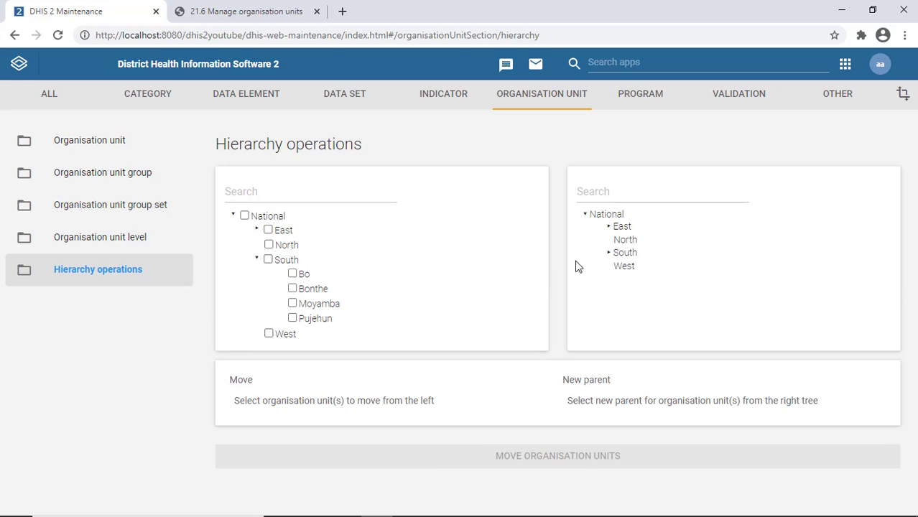
left_click(257, 230)
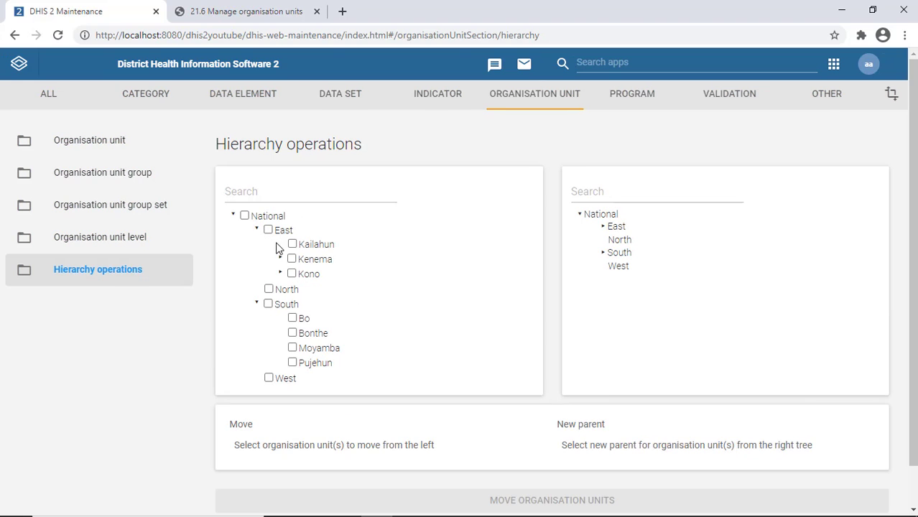
left_click(281, 258)
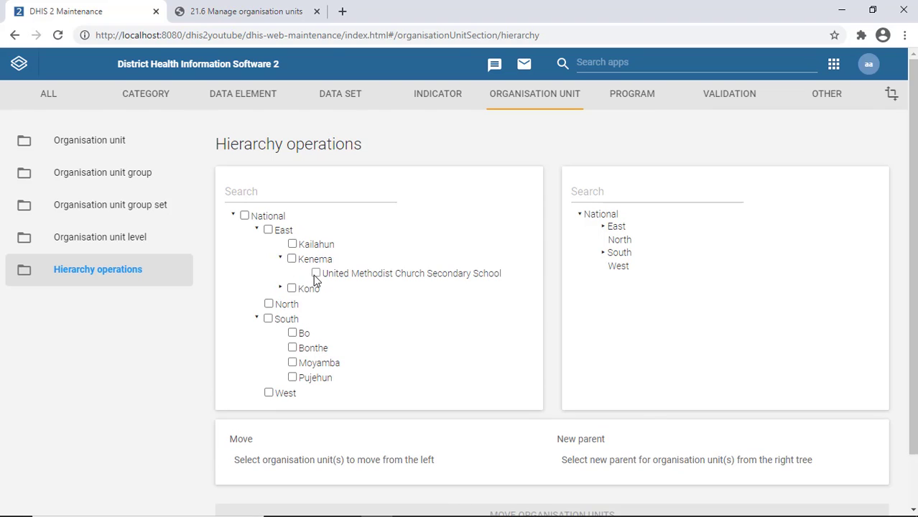
left_click(316, 274)
left_click(280, 289)
left_click(317, 303)
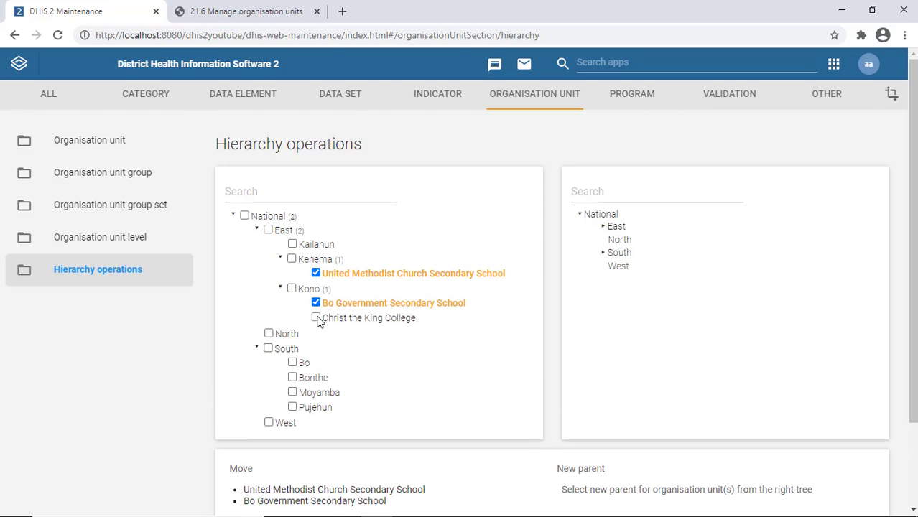
left_click(316, 318)
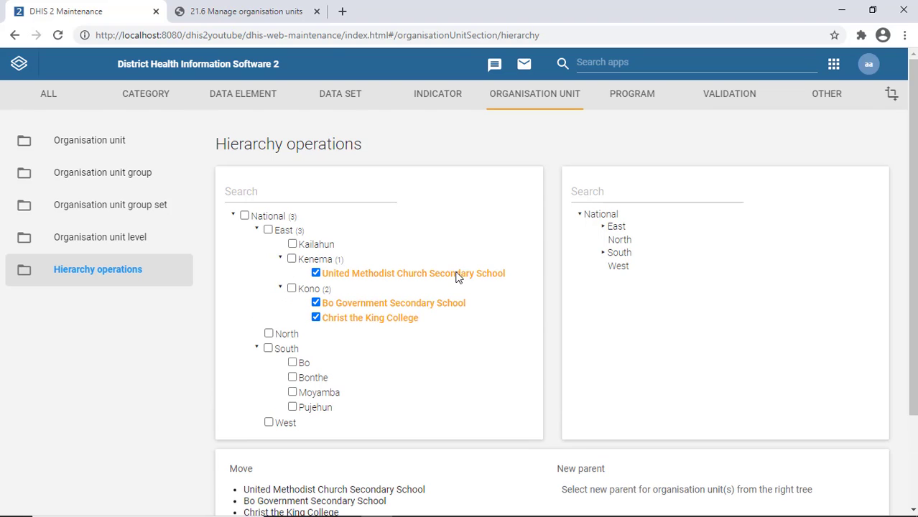
left_click(604, 253)
left_click(637, 266)
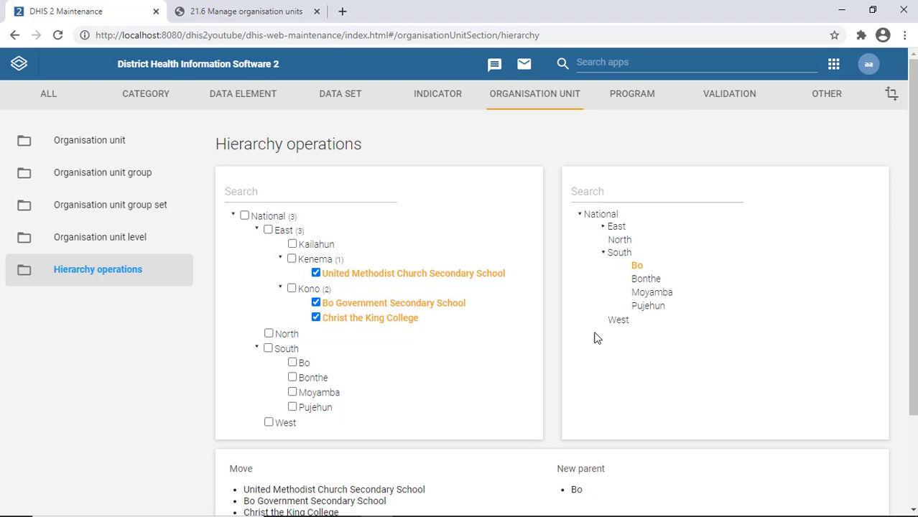
scroll(556, 388, "down", 3)
left_click(487, 454)
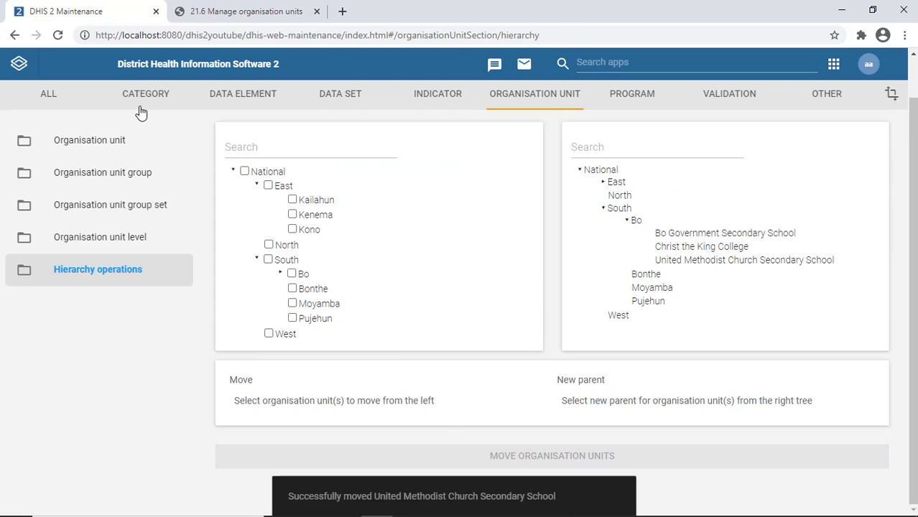
Return to the organisation unit list and view Kailahun, Kono and East to check their child units
left_click(126, 140)
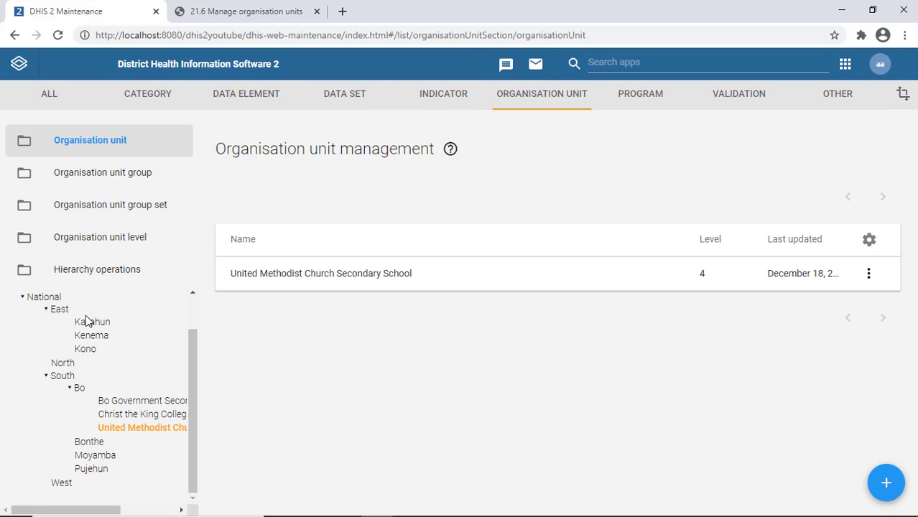
left_click(90, 322)
left_click(86, 351)
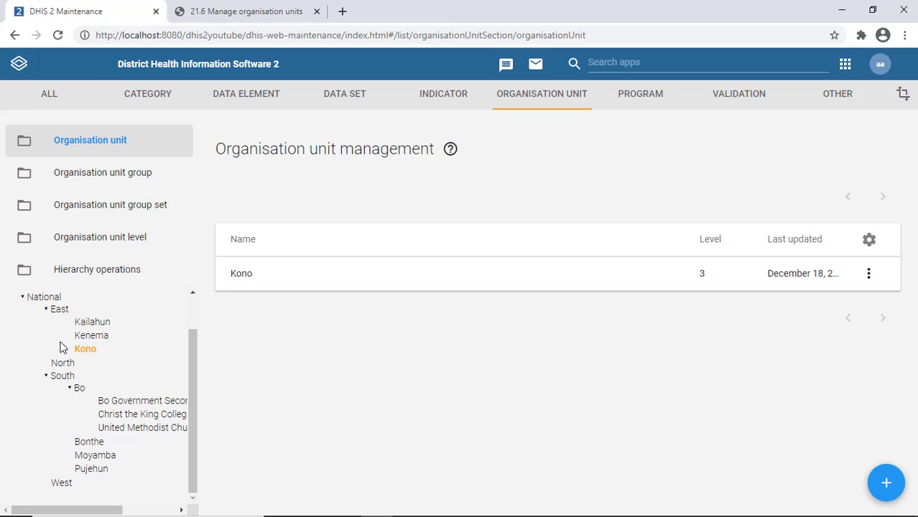
left_click(67, 316)
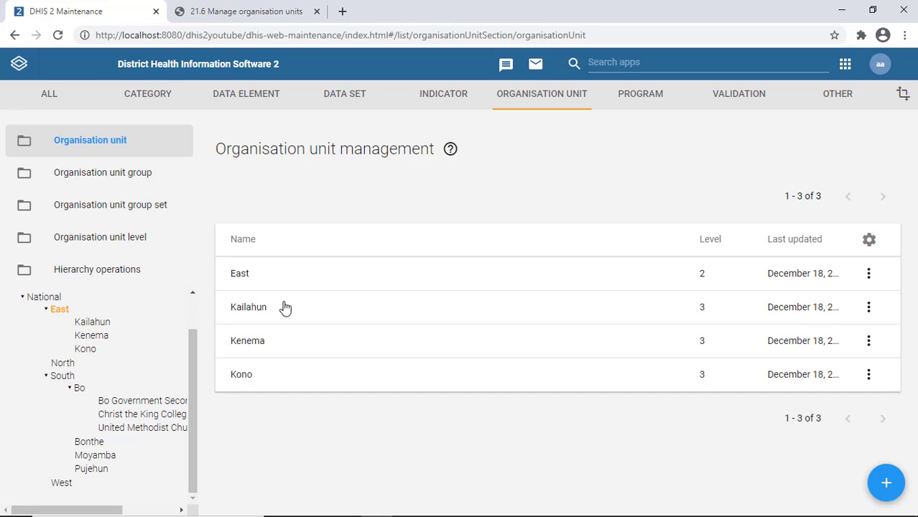